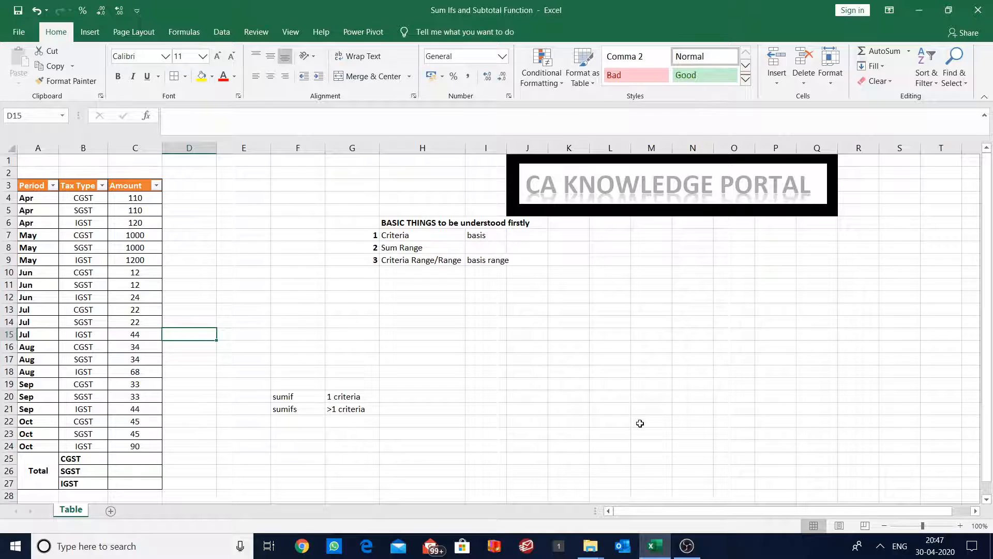
Make the "basis" note in I7, beside Criteria, bold.
key("Up")
key("Up")
key("Up")
key("Up")
key("Up")
key("Up")
key("Up")
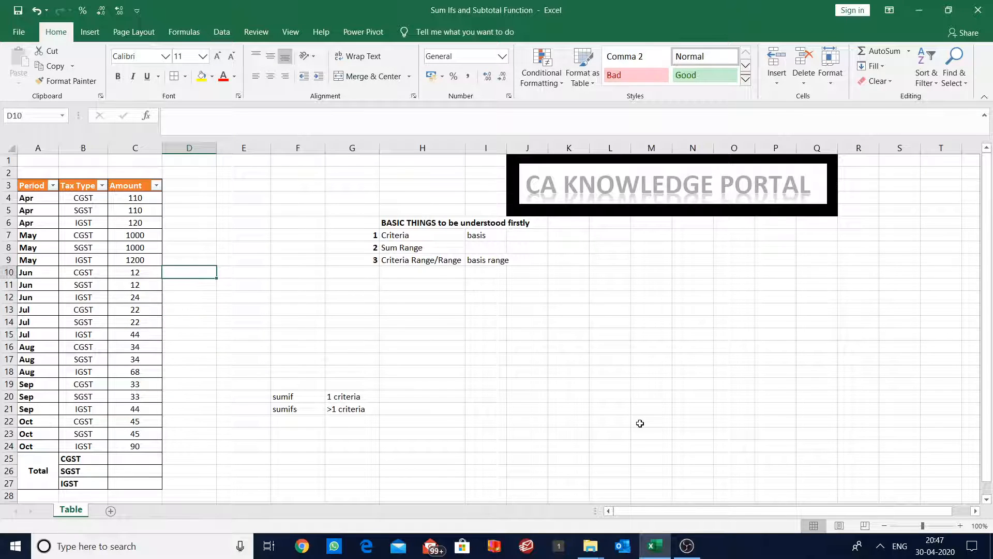
key("Up")
key("Right")
key("Right")
key("Right")
key("Right")
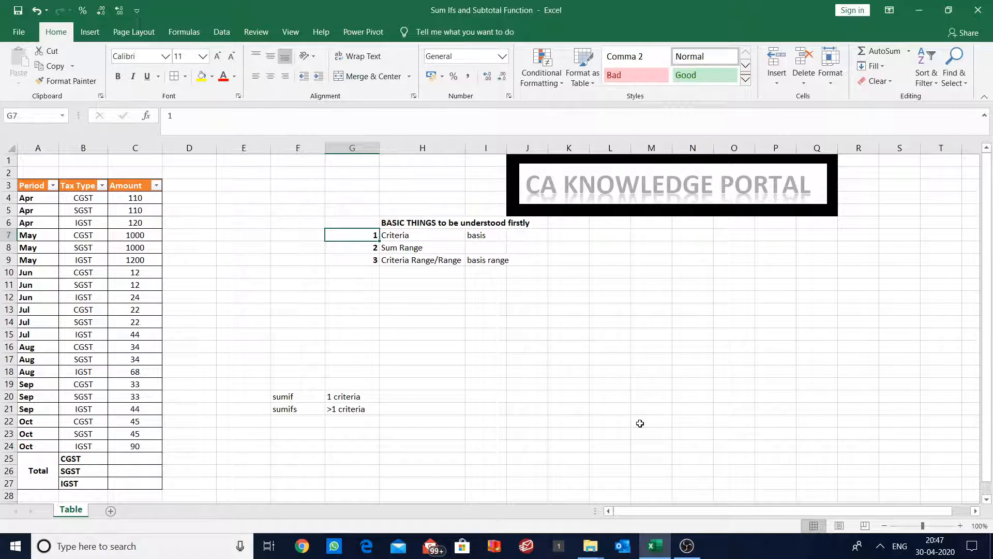
key("Up")
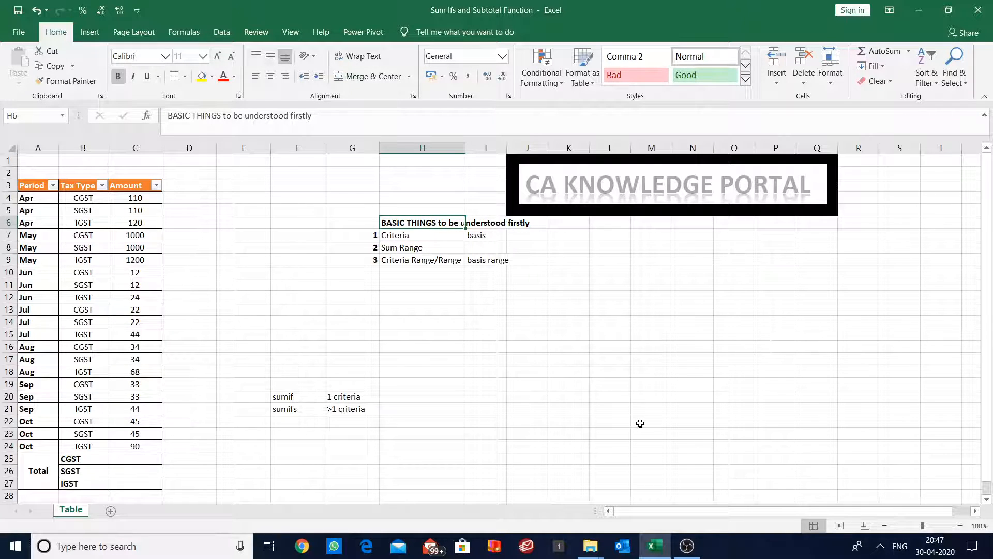
key("Down")
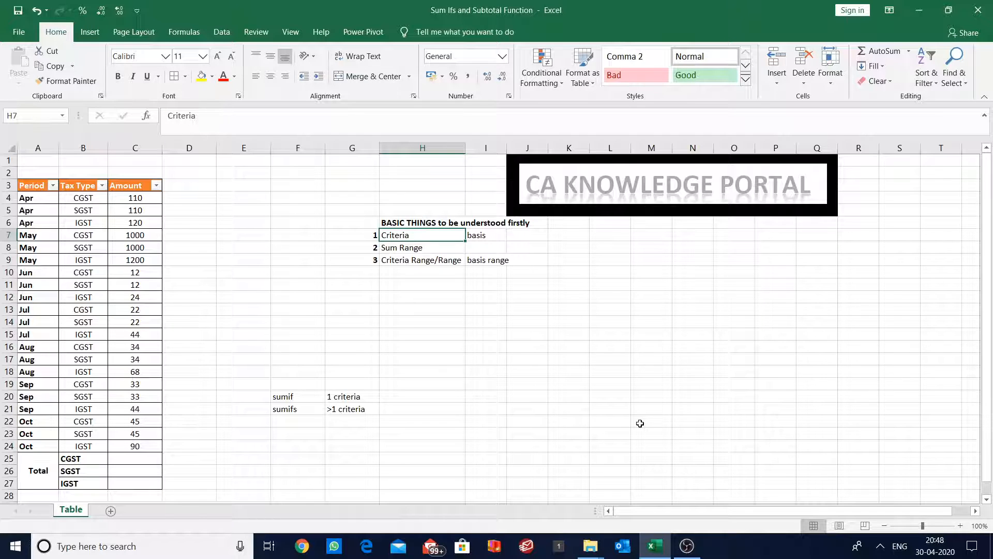
key("Right")
key("ctrl+b")
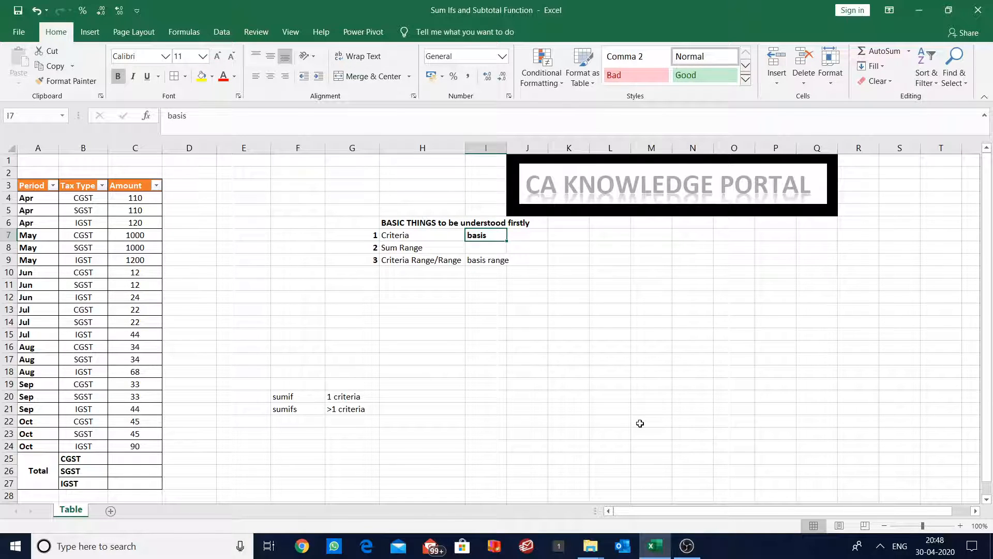
Enter the note "range of which we want sum" in I8, beside Sum Range.
key("Left")
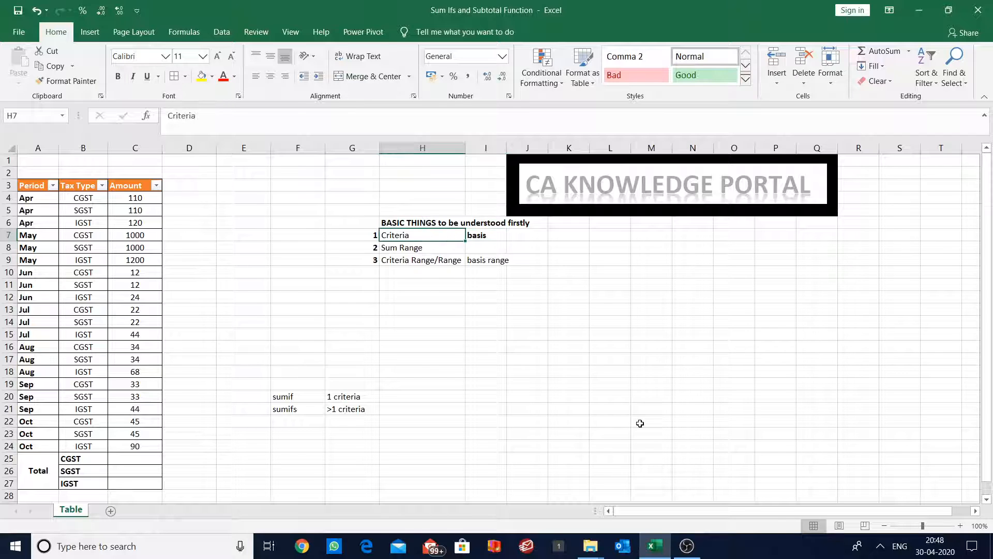
key("Down")
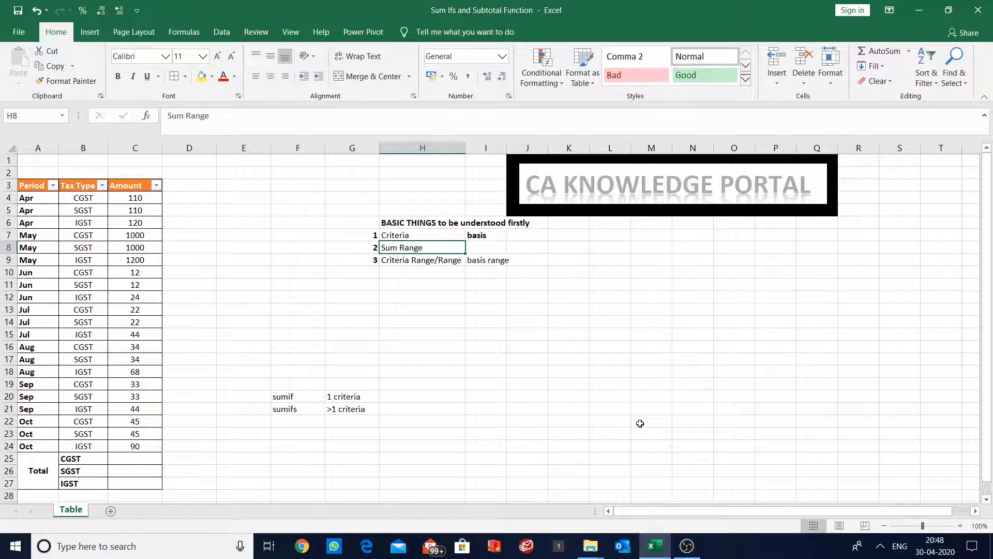
key("Right")
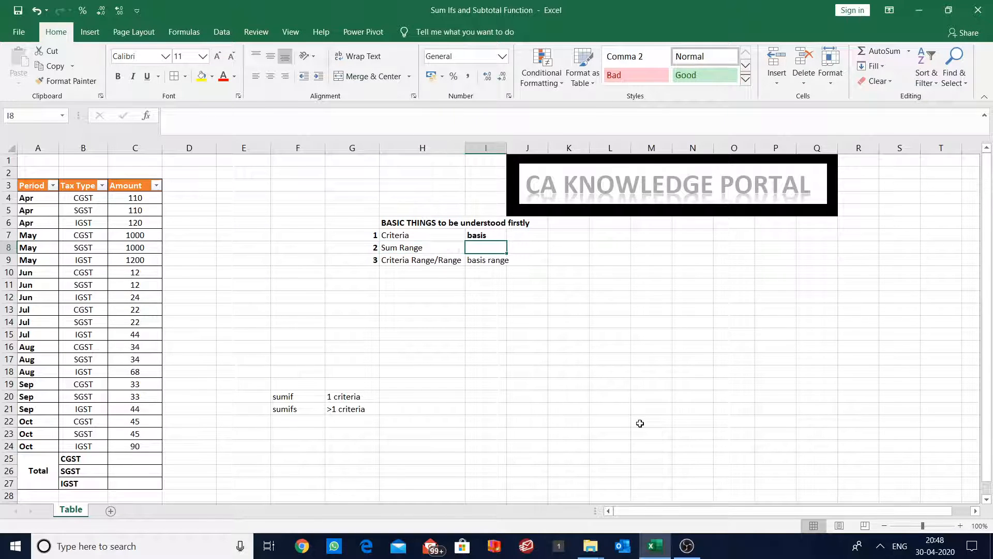
type("ran")
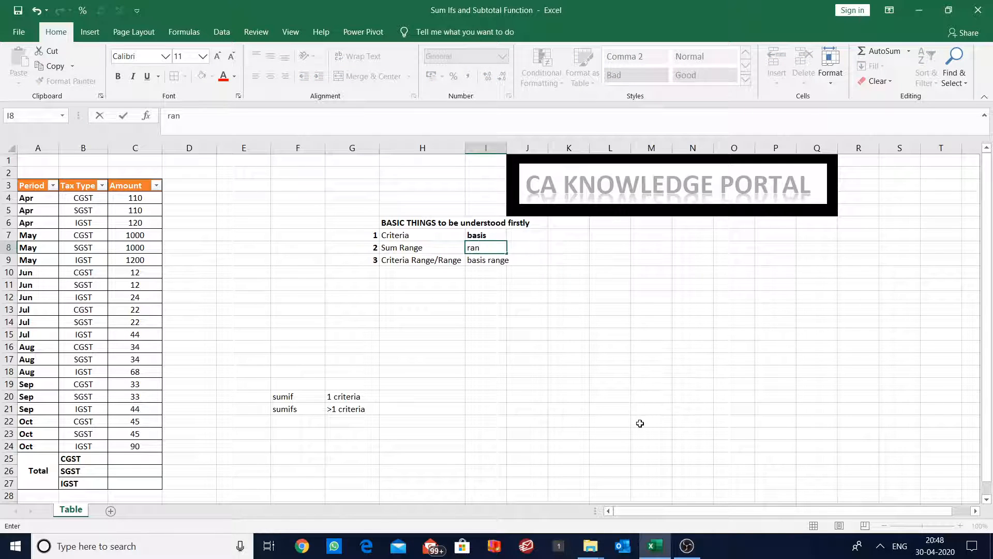
type("ge of which we ")
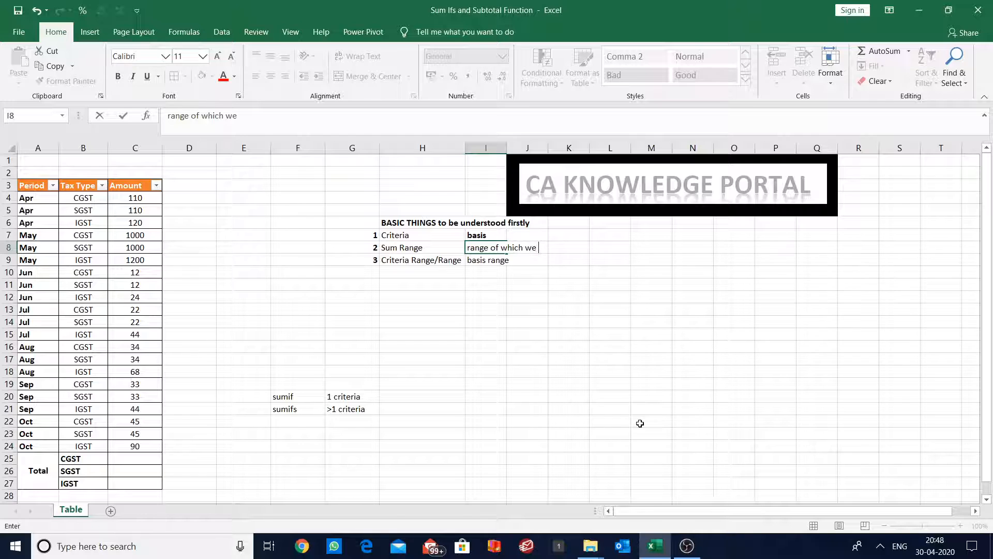
type("want sum")
key("Return")
key("Up")
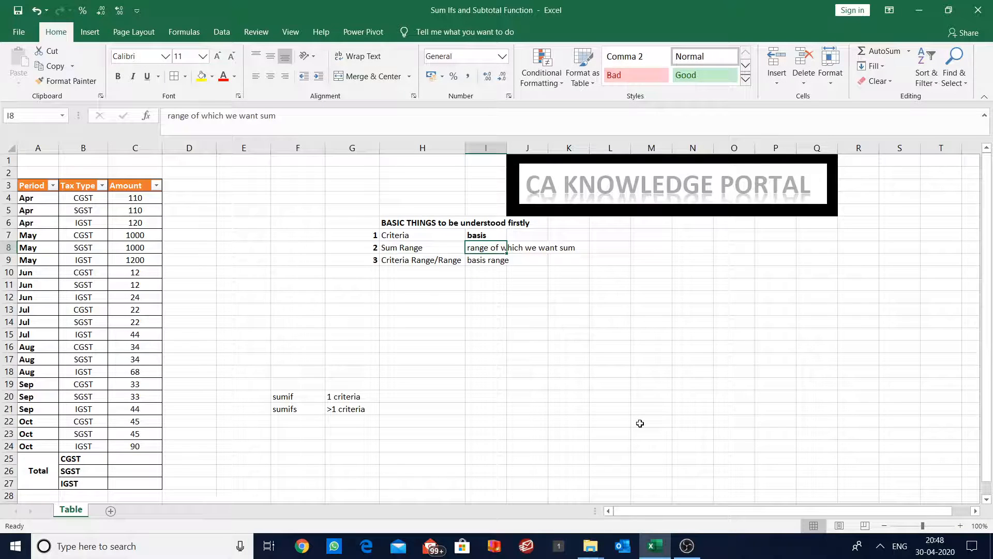
Make the notes beside Sum Range and Criteria Range/Range in I8 and I9 bold.
key("ctrl+b")
key("Down")
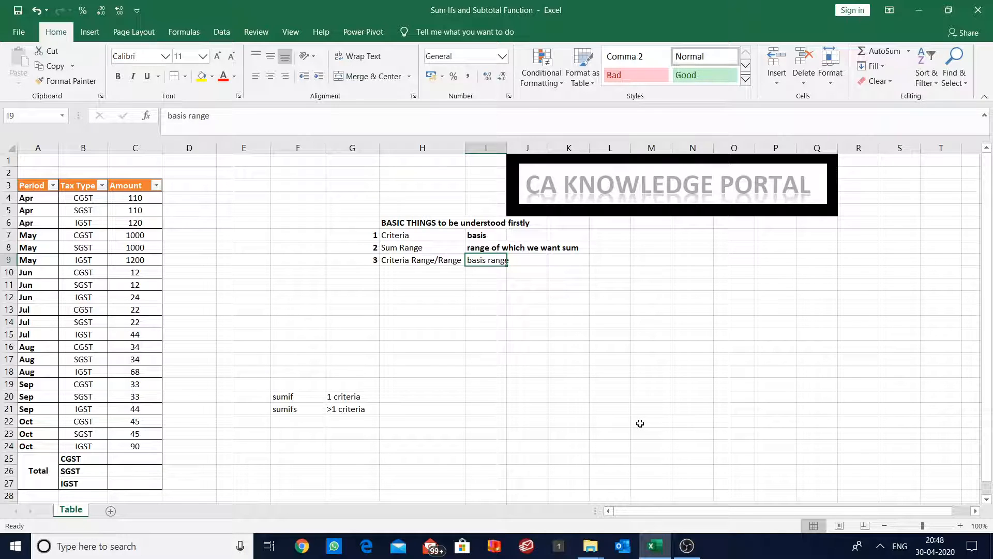
key("ctrl+b")
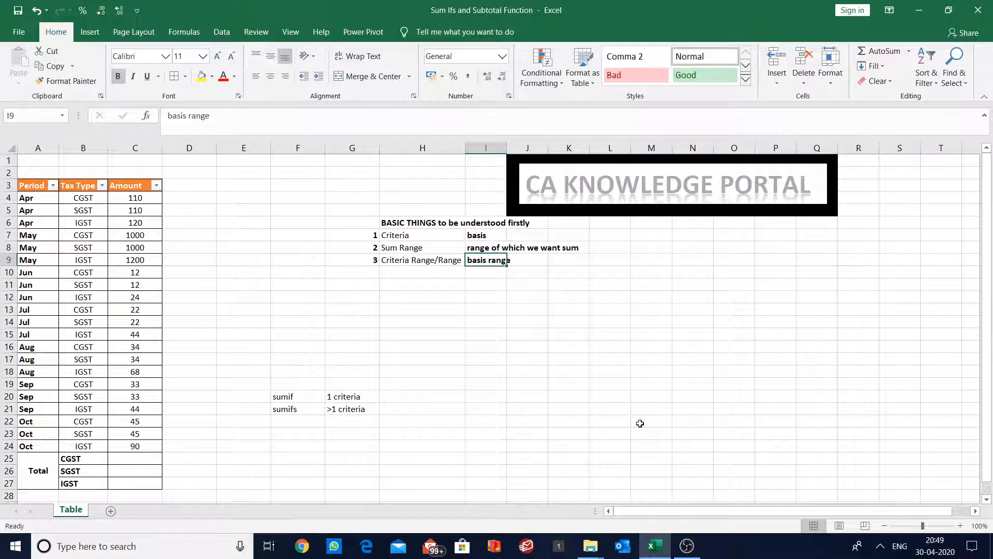
Extend the note beside Criteria in I7 so that it reads "basis/Condition".
key("Up")
key("Up")
key("F2")
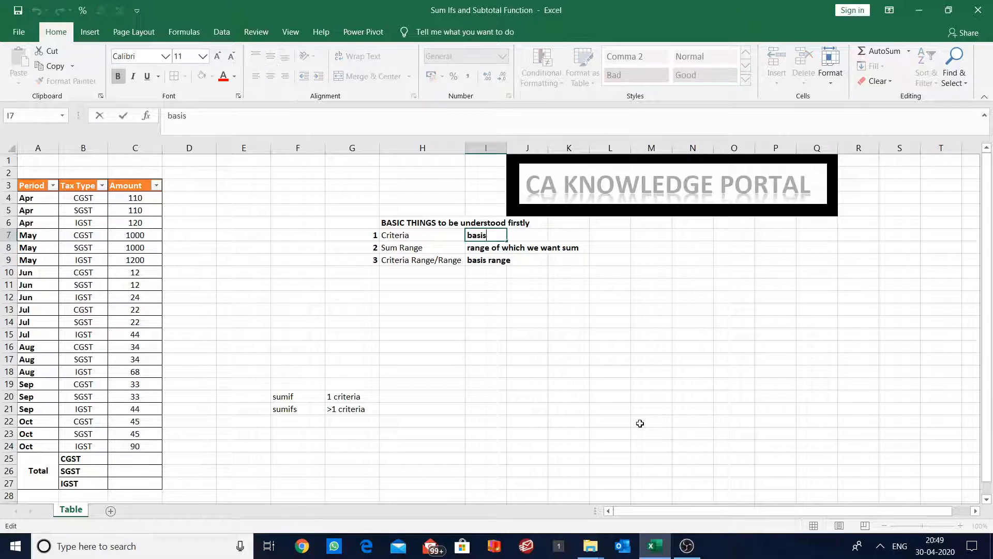
type("/Condition")
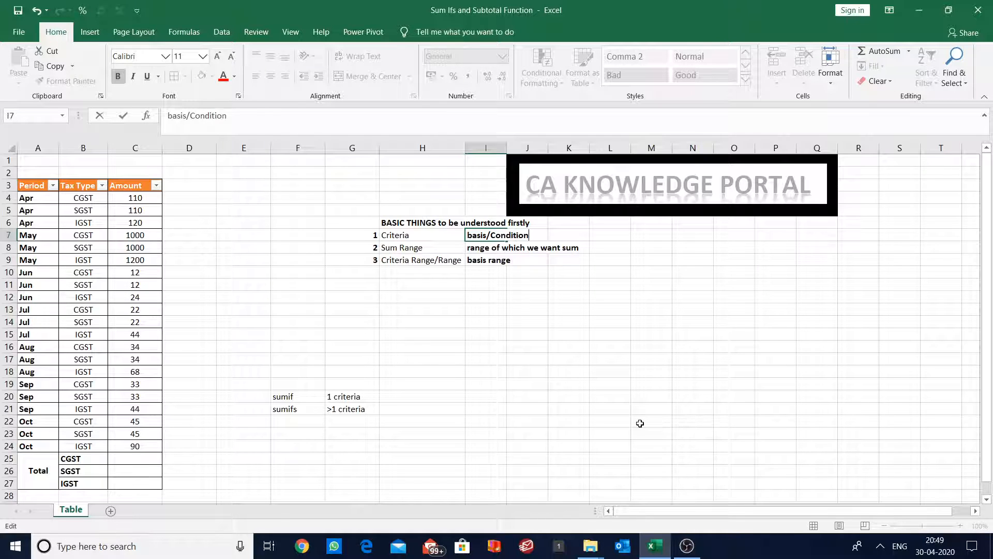
key("Return")
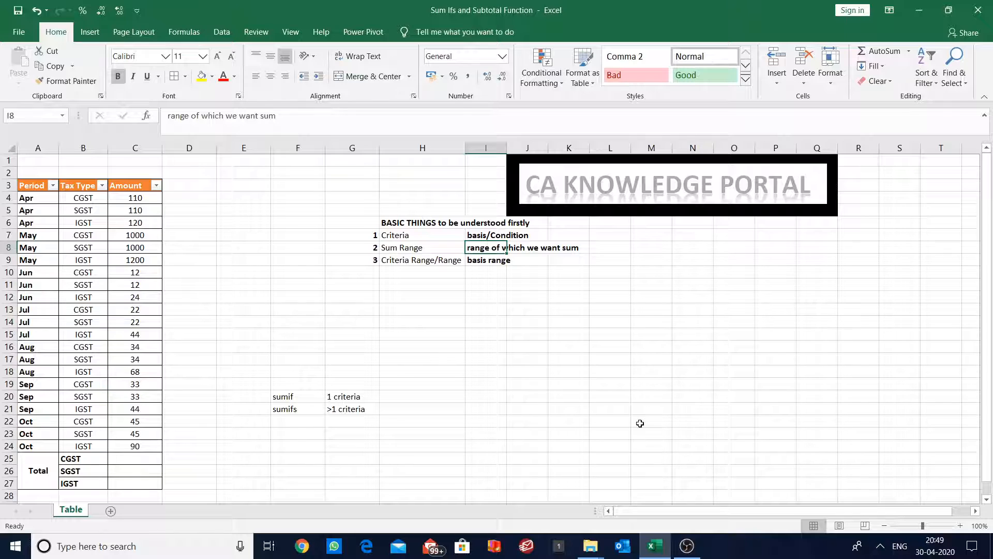
Make the labels "sumif" and "sumifs" in F20:F21 bold.
key("Down")
key("Left")
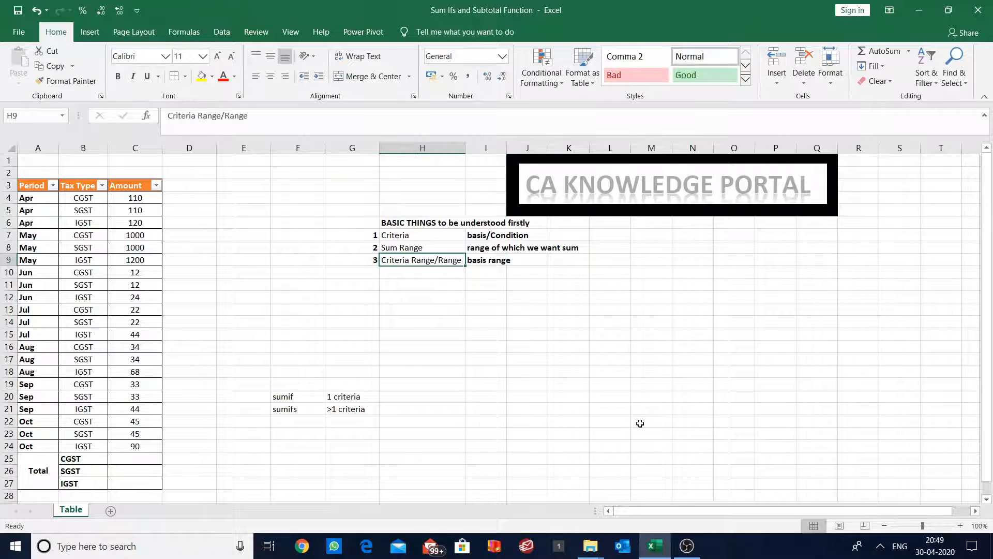
key("Up")
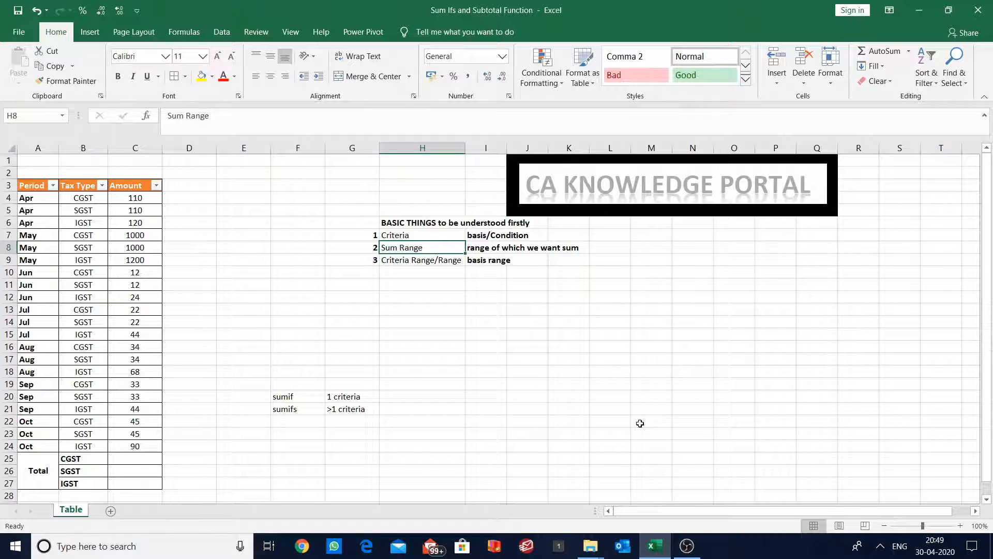
key("Left")
key("Left")
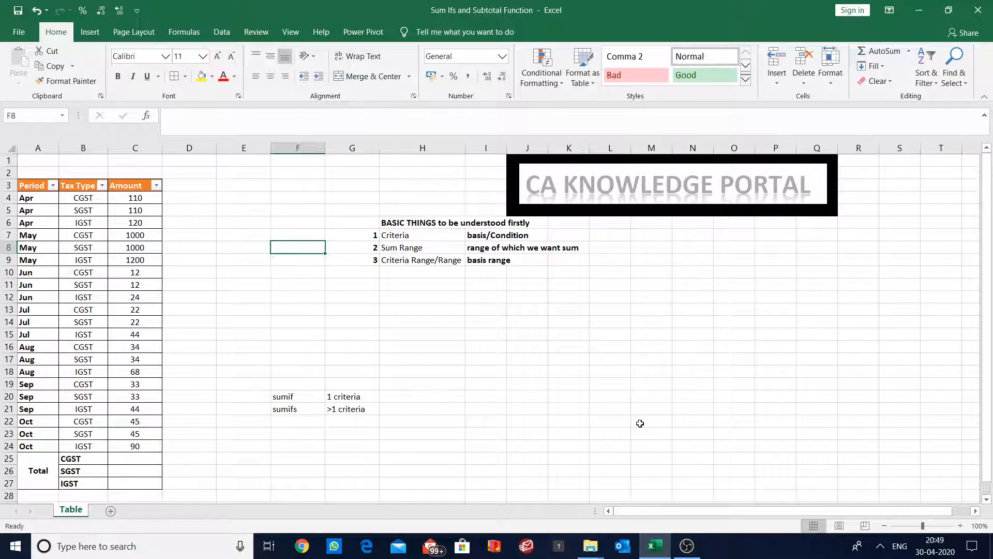
key("ctrl+Down")
key("shift+Down")
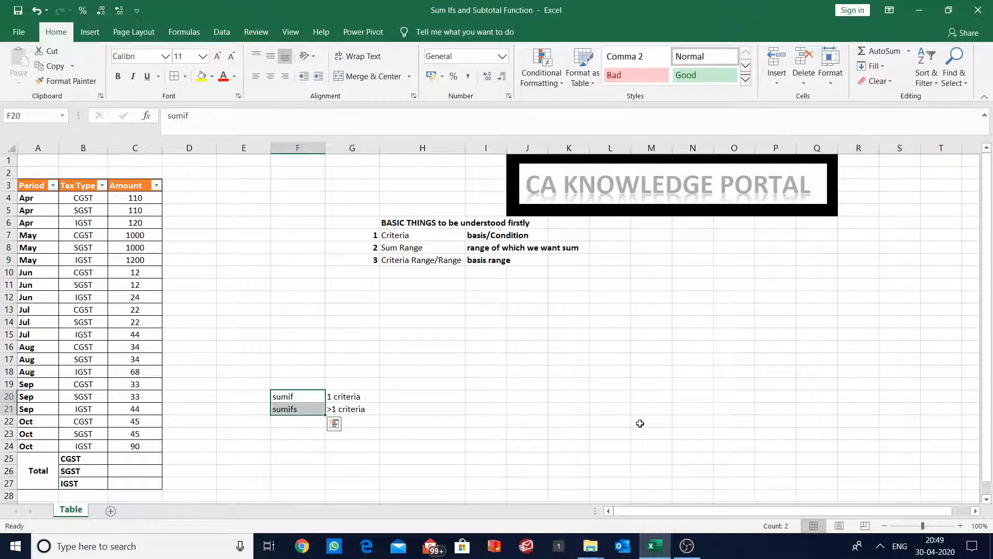
key("ctrl+b")
Enter the heading "Sum" in E3, in the same row as the tax table's headers.
key("Left")
key("Left")
key("Left")
key("Left")
key("Left")
key("ctrl+Up")
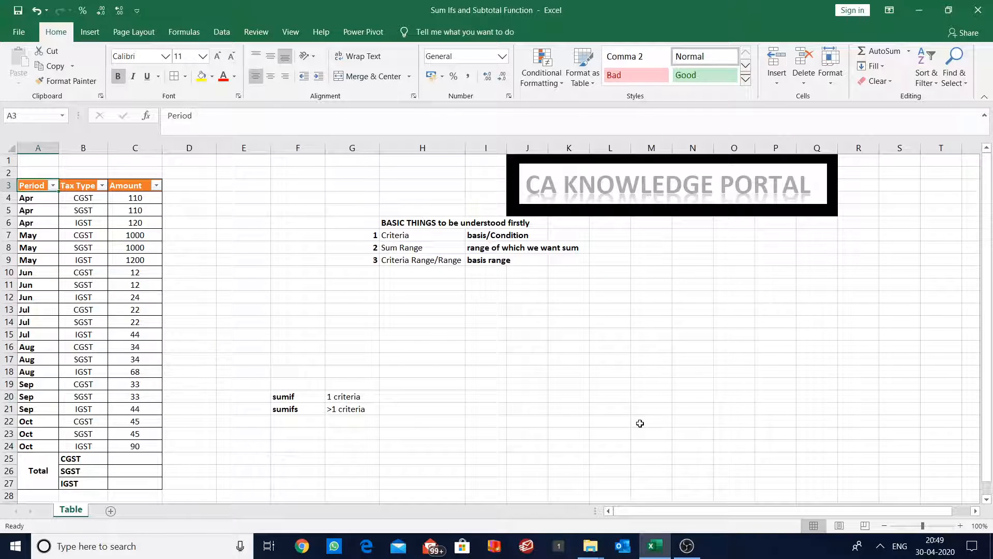
key("Up")
key("Right")
key("Down")
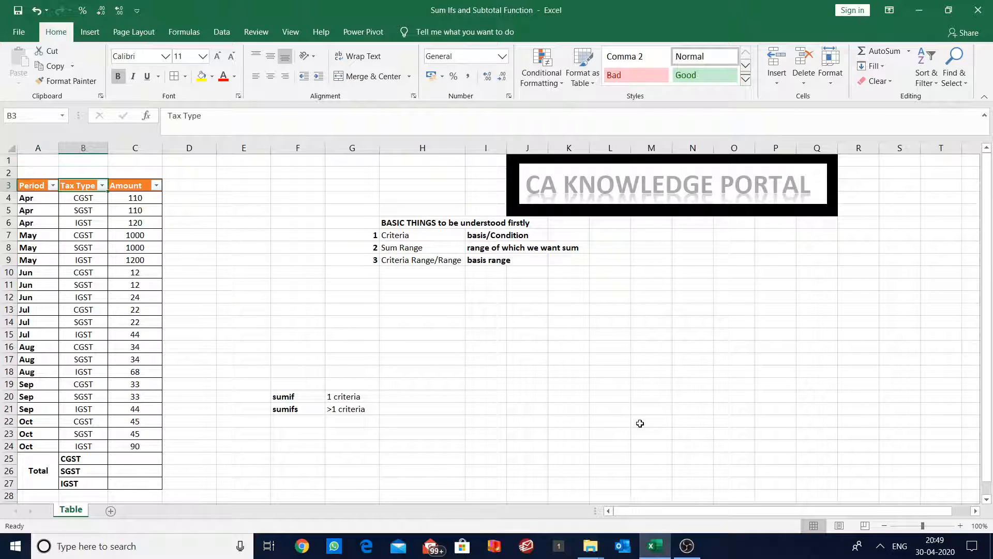
key("Left")
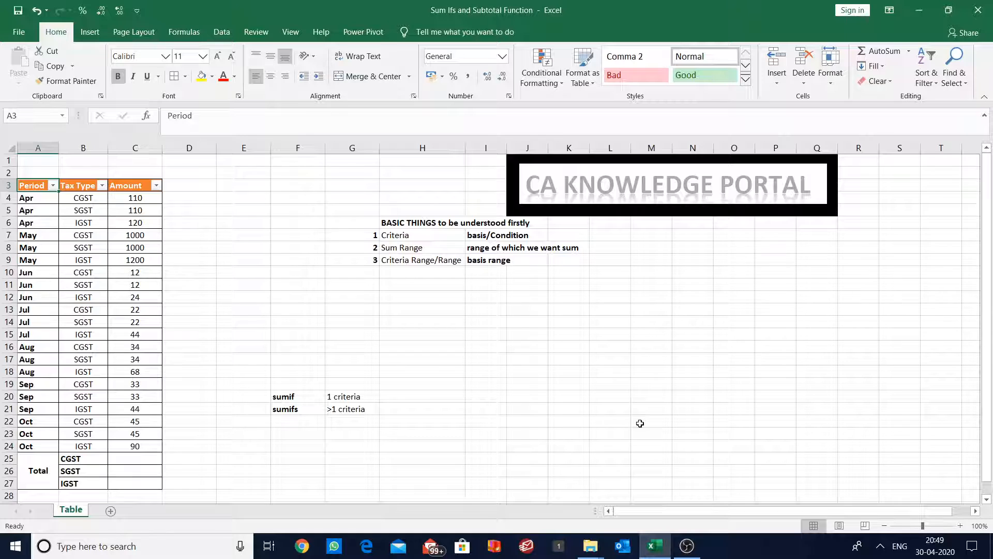
key("Right")
key("Right")
key("Right")
key("Right")
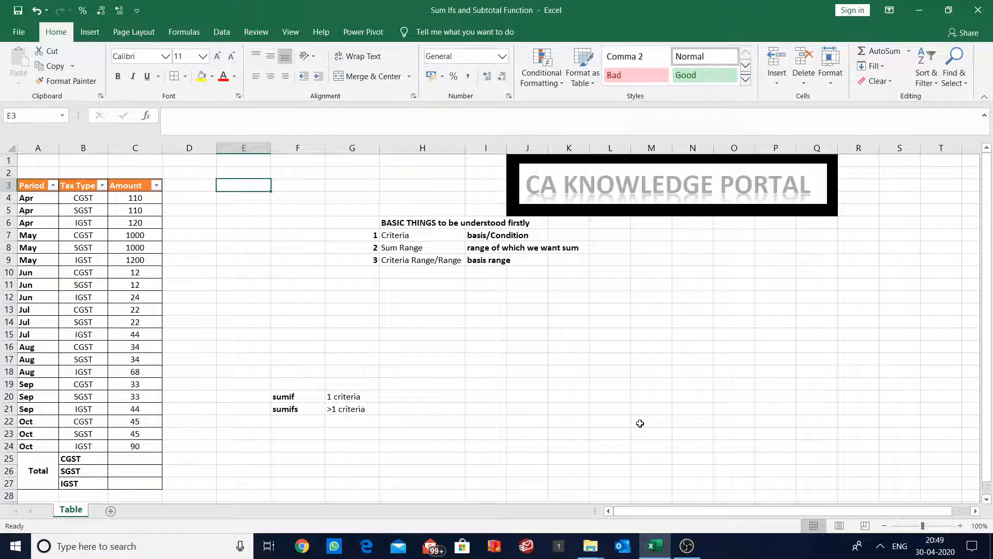
type("Sum")
key("Return")
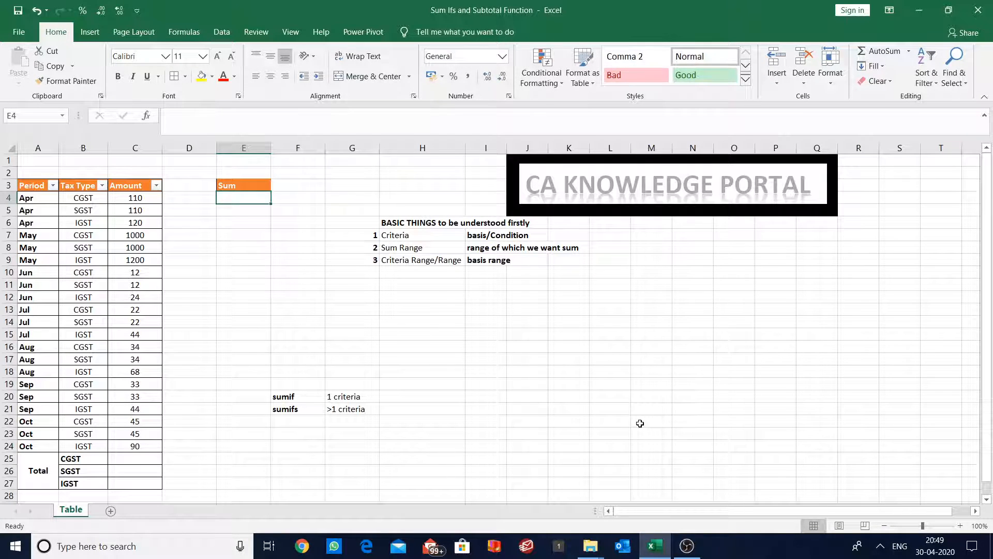
List "Sum if" in E4 and "Sum ifs" in E5 below the Sum heading.
type("SI")
key("BackSpace")
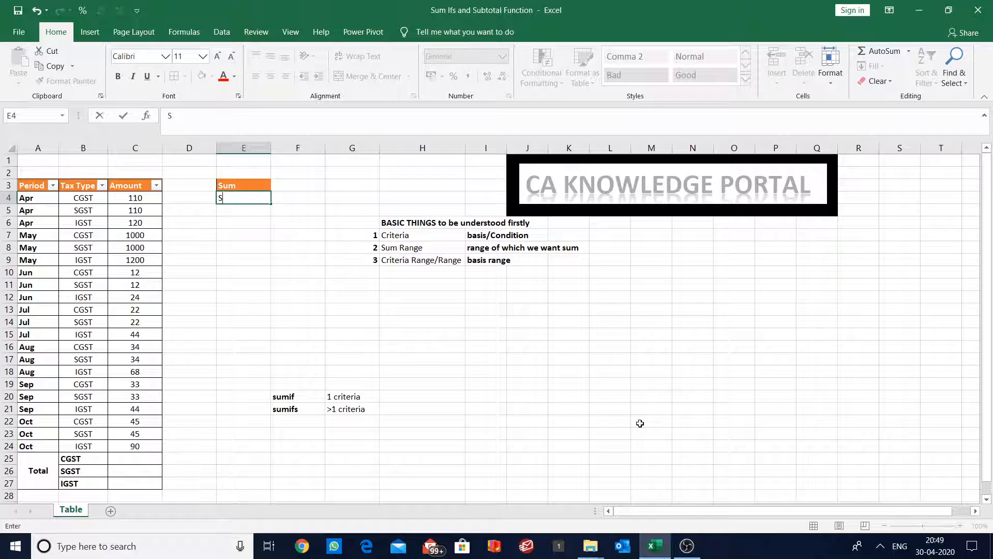
type("um if")
key("Return")
type("Sum")
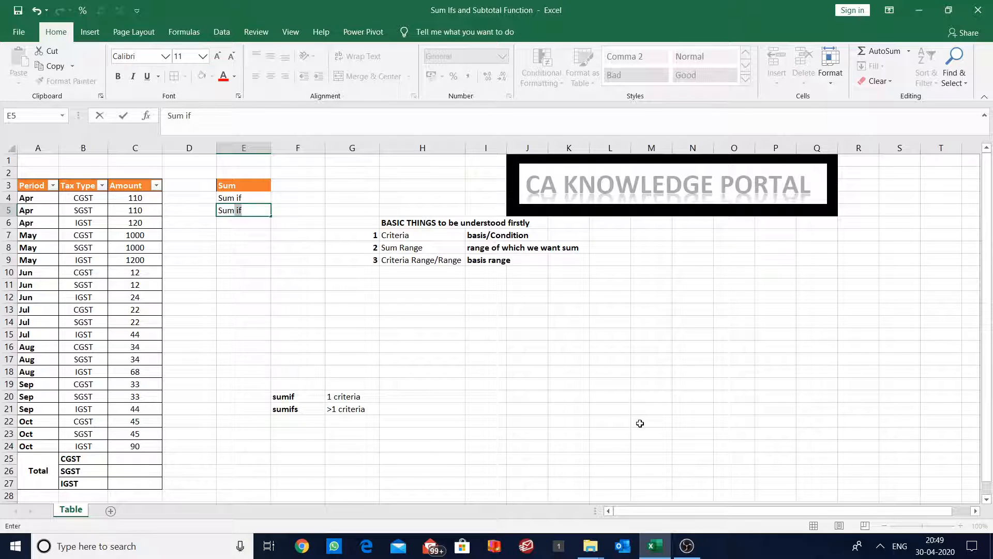
key("Right")
key("Left")
key("F2")
type("s")
key("Return")
Enter the description "Add" in F3, beside the Sum heading.
key("Up")
key("Up")
key("Up")
key("Right")
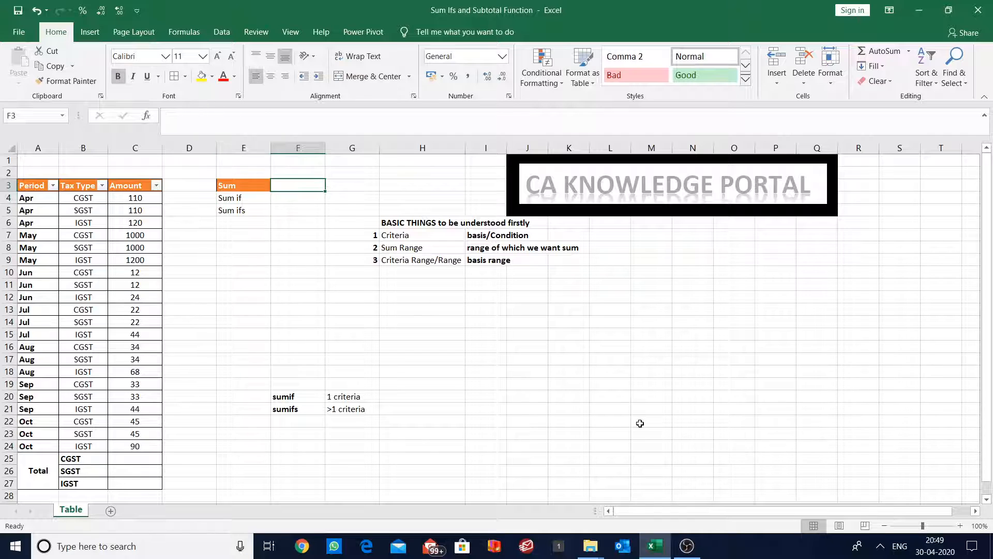
type("Add")
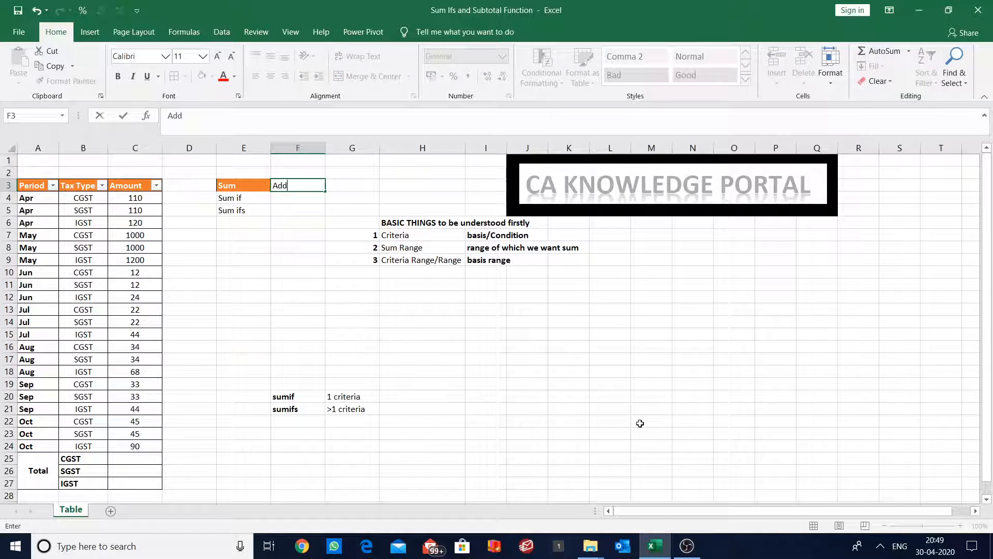
key("Return")
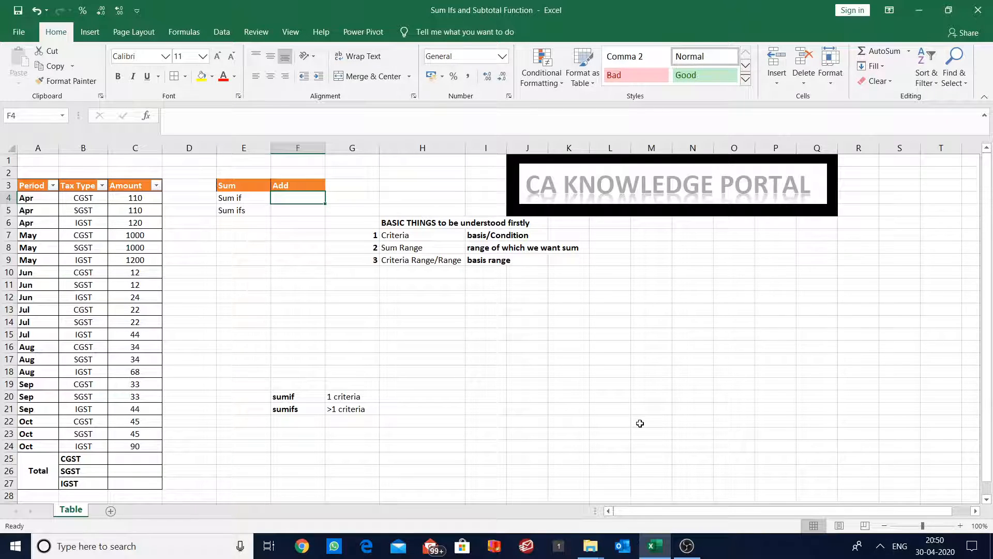
Enter the description "Conditional Adding" in F4, beside Sum if.
type("Cond")
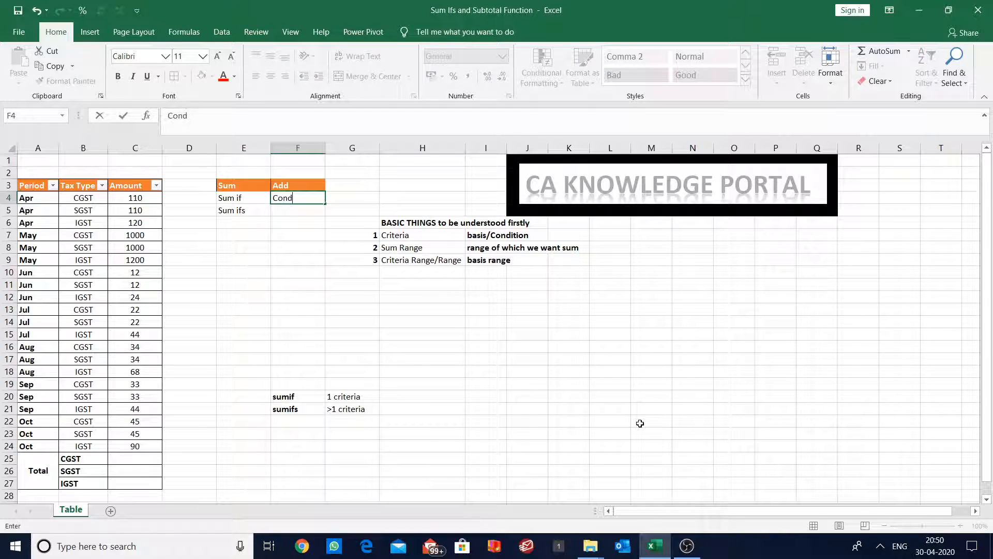
type("itional")
key("Return")
key("Up")
key("F2")
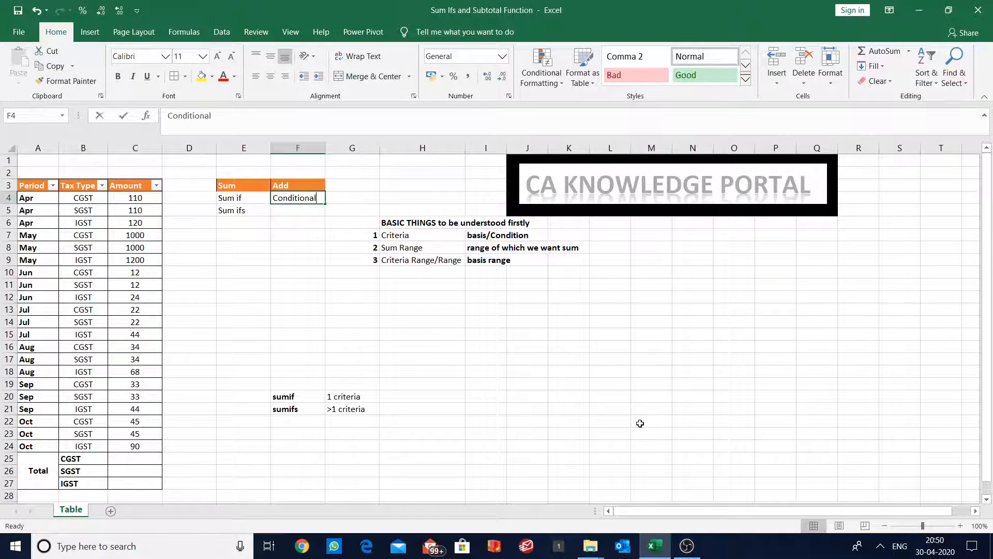
type("Adding\\")
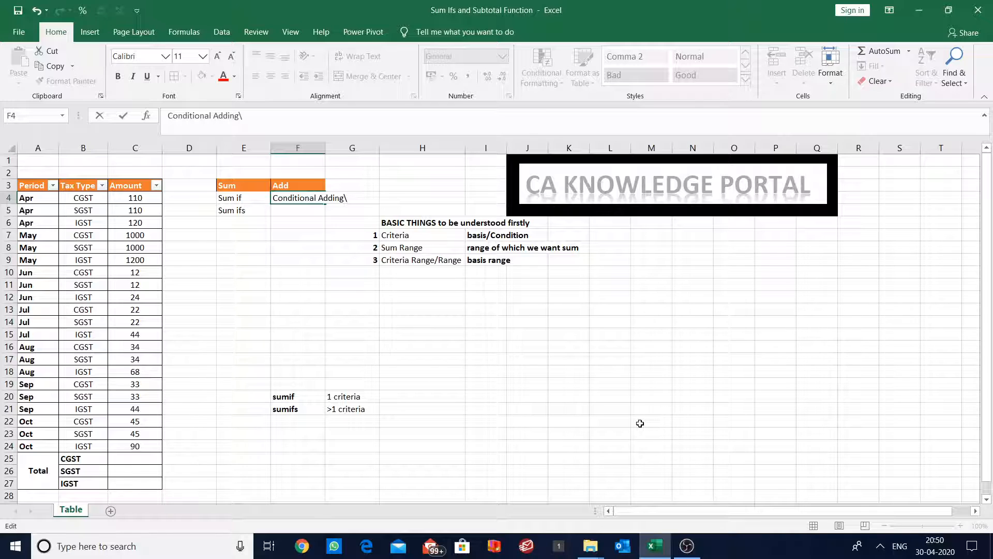
key("BackSpace")
key("Return")
key("Up")
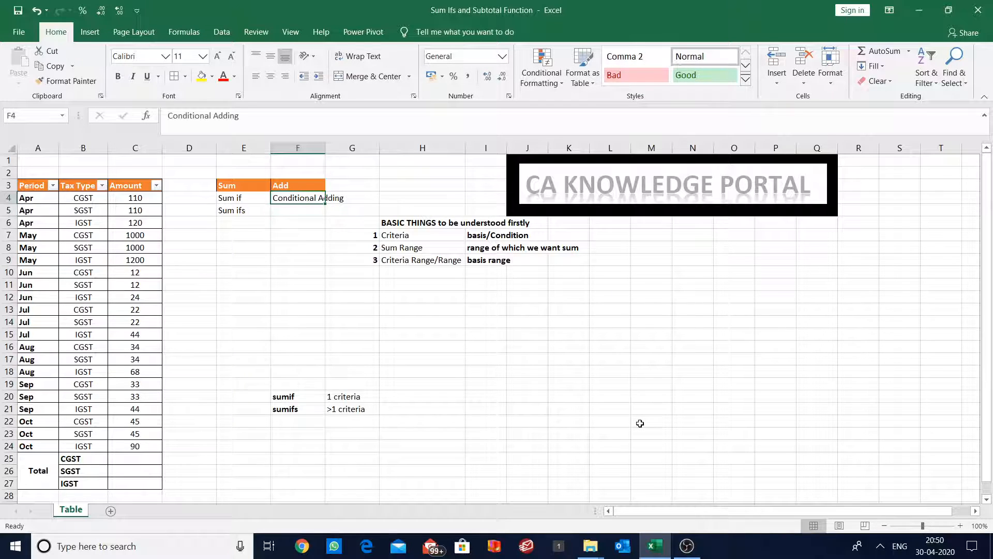
Copy the "Conditional Adding" description from F4 to F5, beside Sum ifs.
key("ctrl+c")
key("Down")
key("ctrl+v")
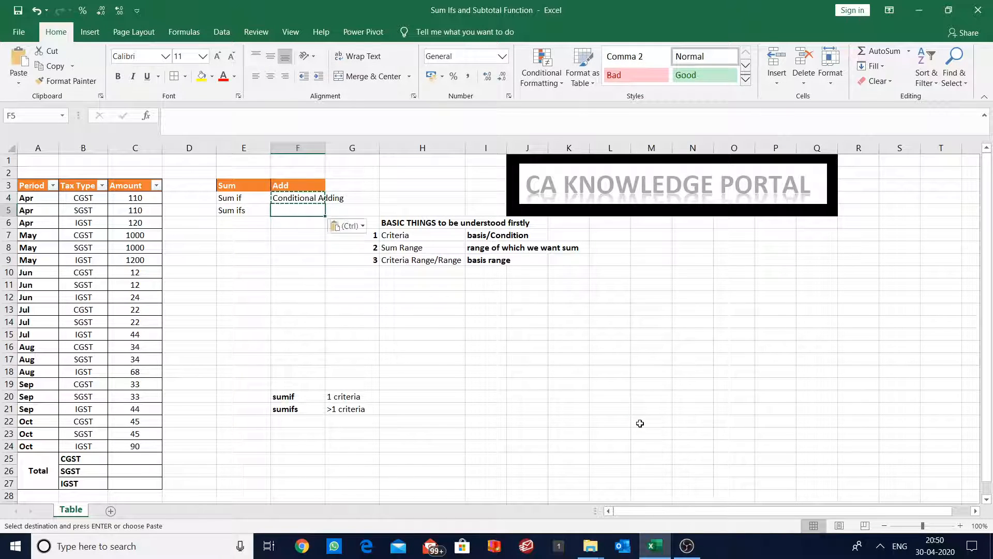
key("F1")
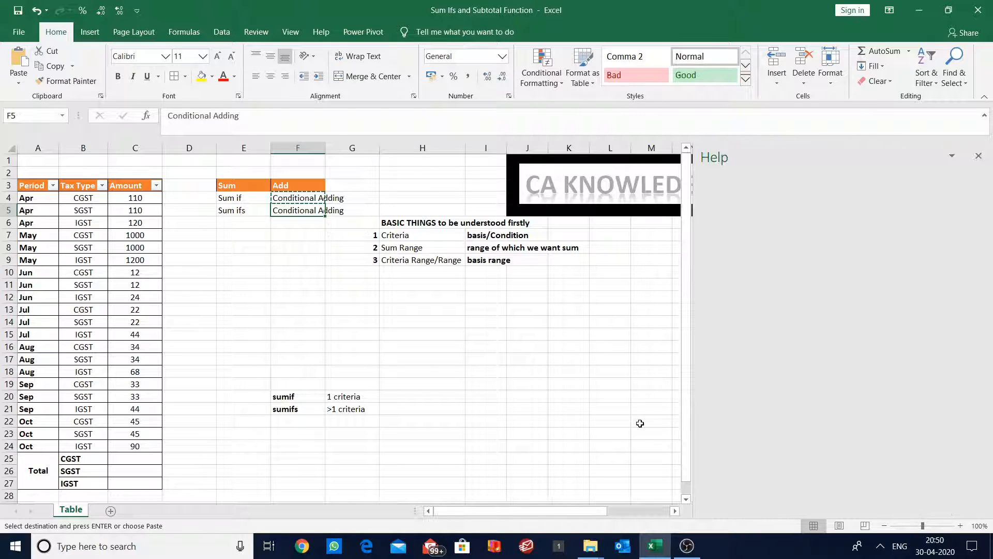
left_click(979, 155)
key("Escape")
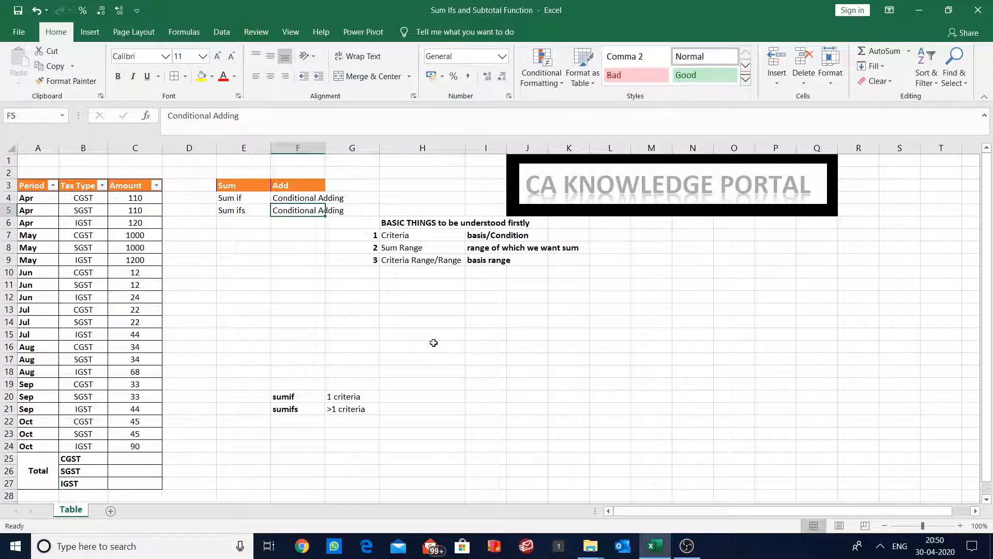
Review the sumif and sumifs notes in rows 20 and 21 on how many criteria each function takes.
key("Down")
key("Down")
key("Down")
key("Down")
key("Down")
key("Down")
key("Down")
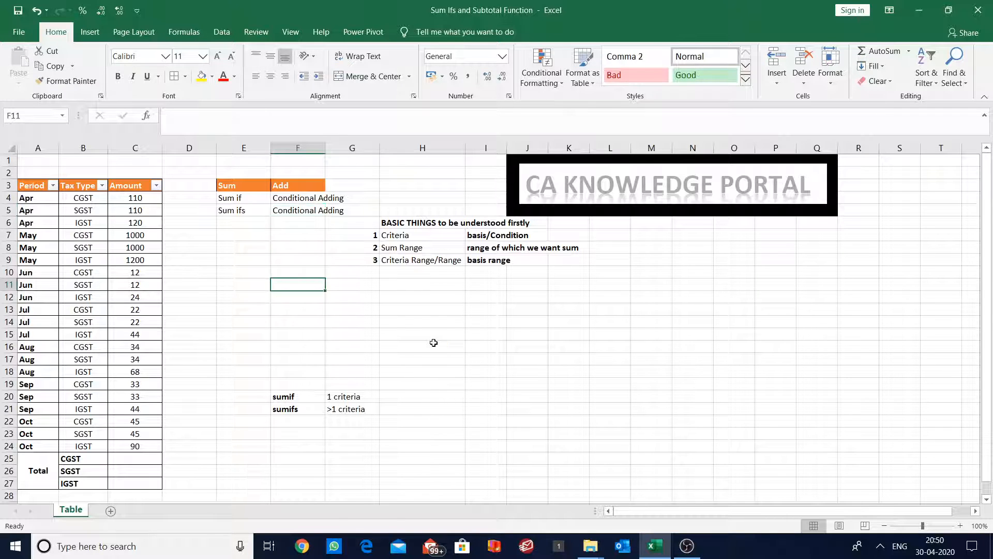
key("Down")
key("Down")
key("Down")
key("Down")
key("Down")
key("Down")
key("Down")
key("Down")
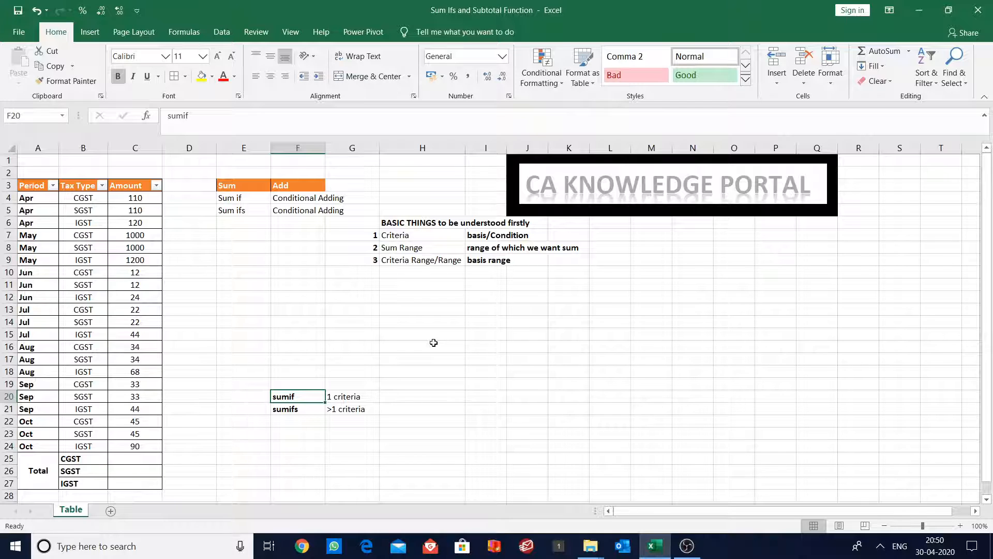
key("Right")
key("Right")
key("Right")
key("Left")
key("Left")
key("Left")
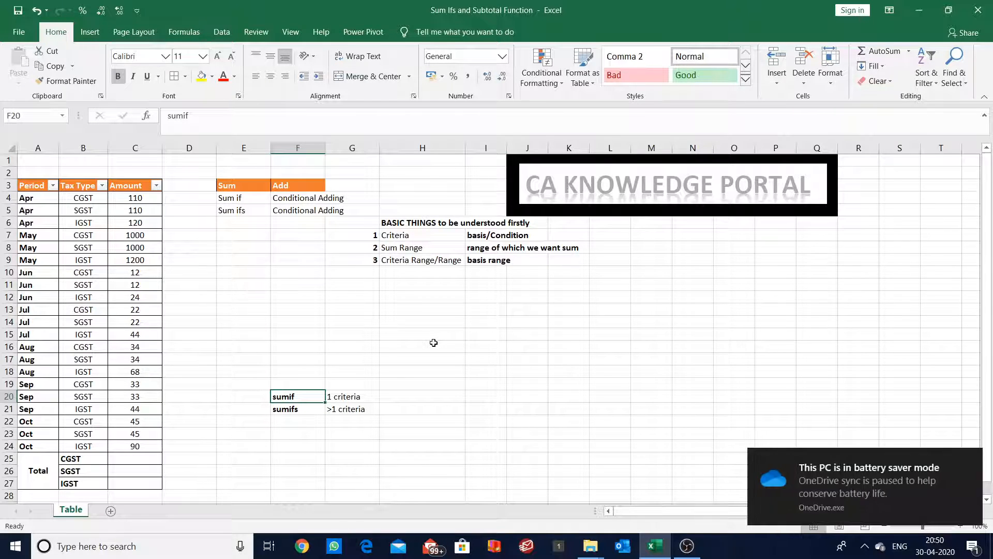
key("XF86MonBrightnessUp")
left_click(973, 459)
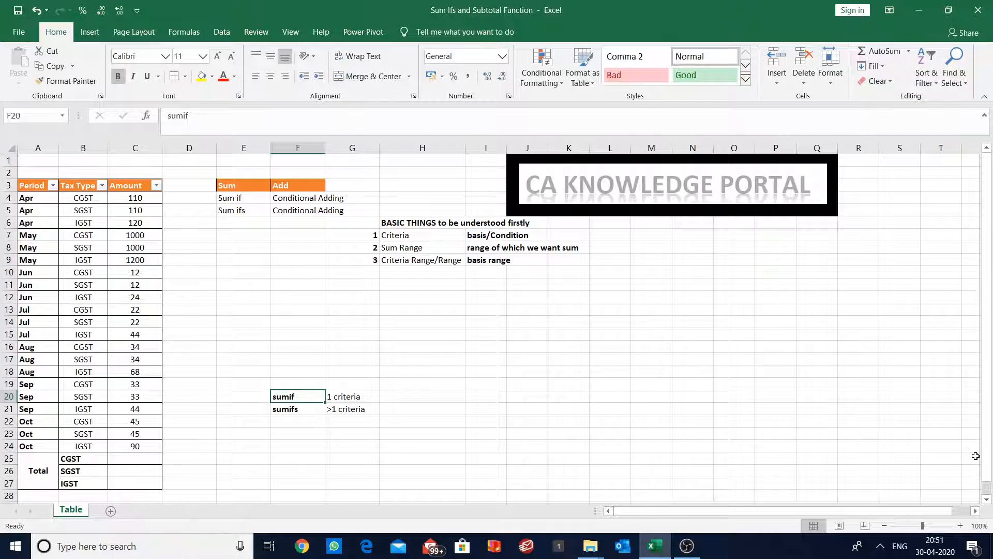
key("Down")
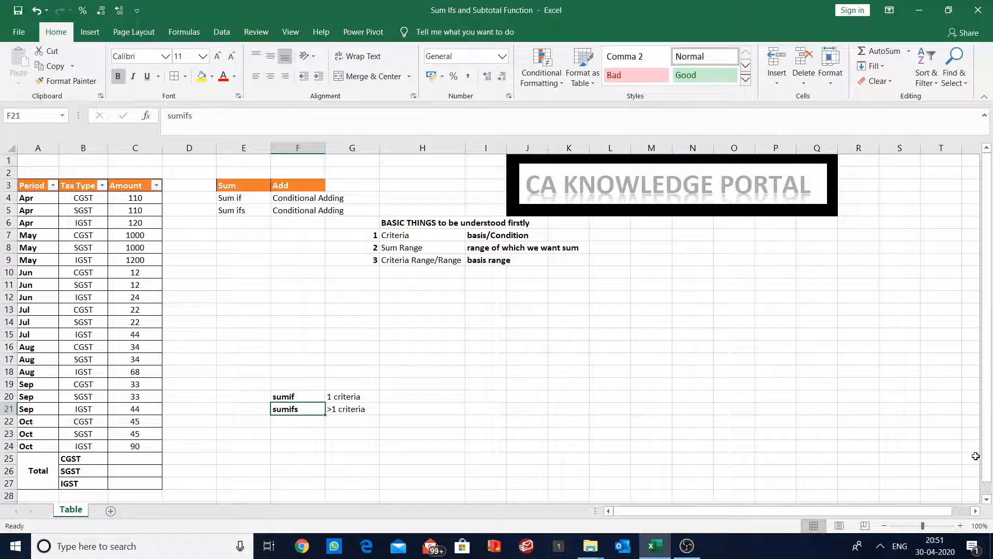
Examine the Period and Tax Type columns of the data table, from their headings to the first entries.
key("Left")
key("Home")
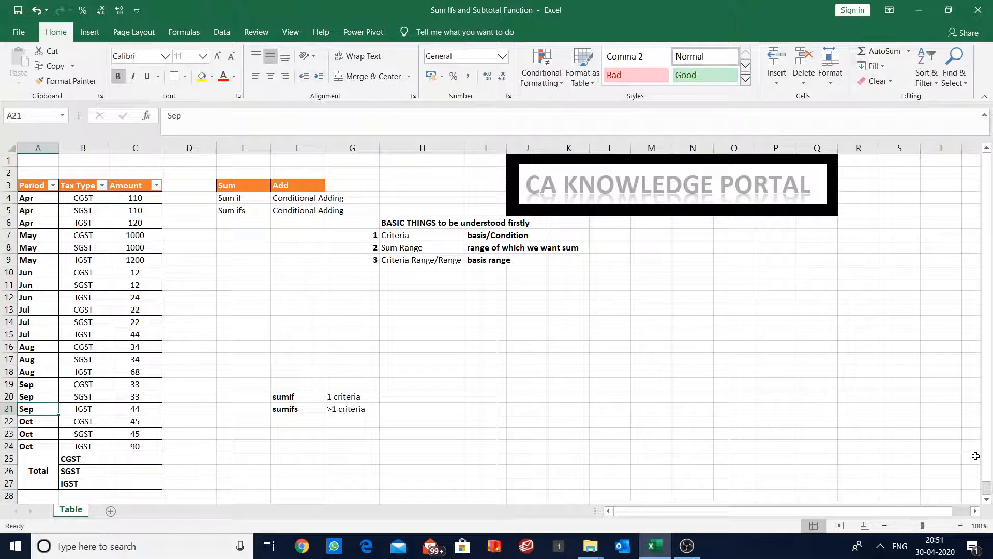
key("ctrl+Up")
key("Down")
key("Up")
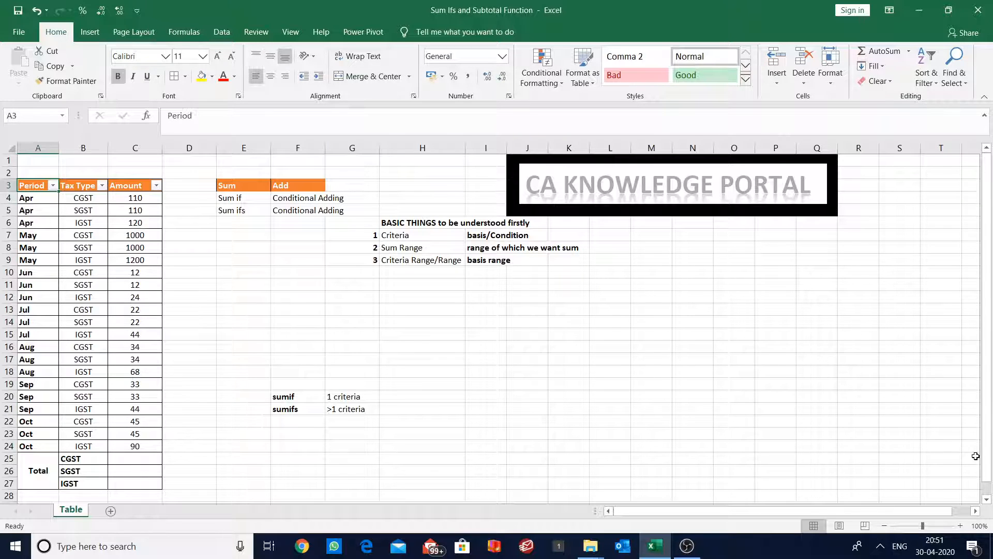
key("alt+Down")
key("Escape")
key("Down")
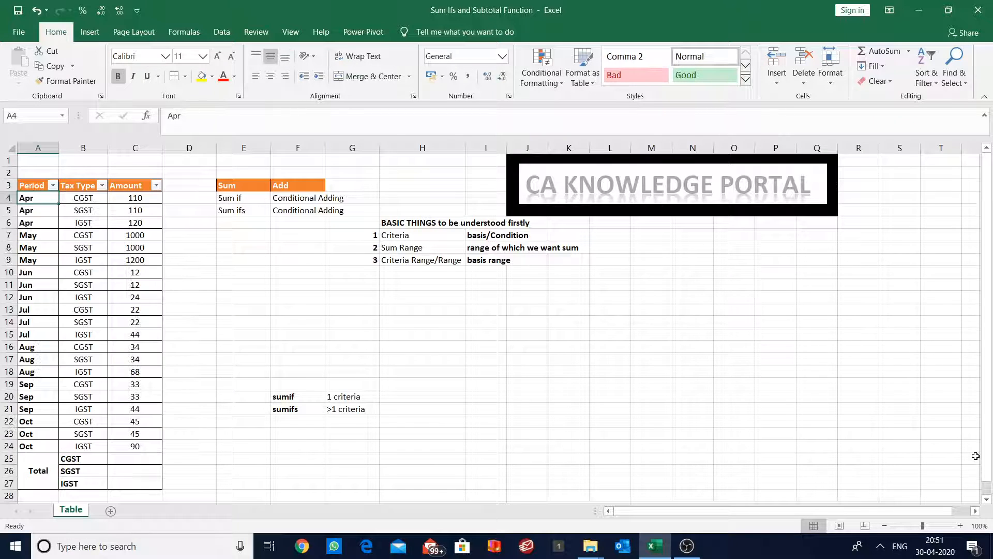
key("Right")
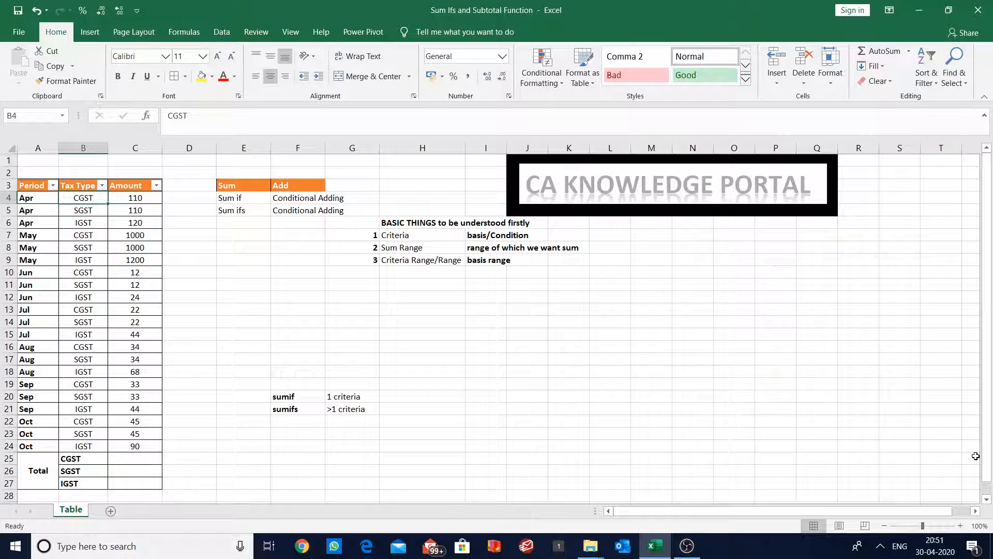
key("Up")
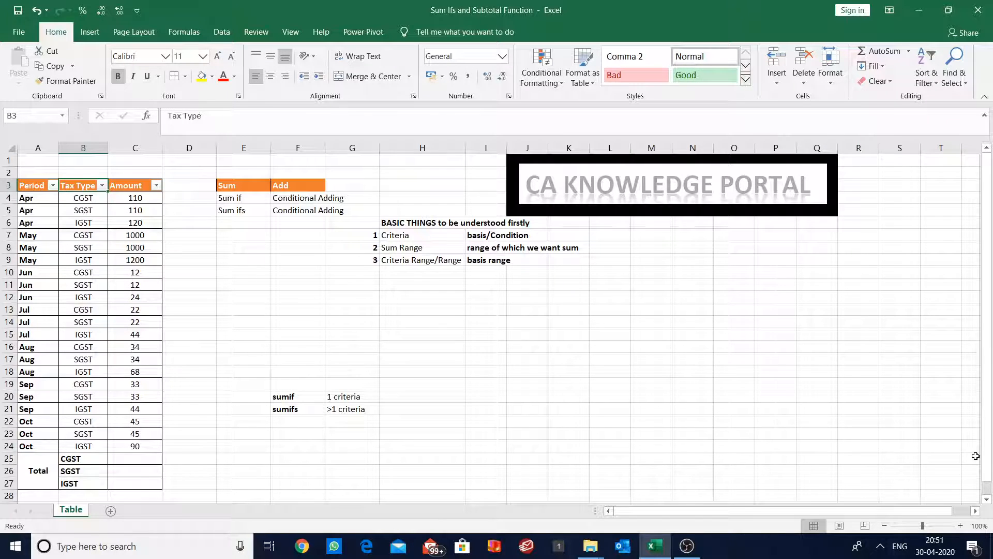
Change the Amount heading in C3 to "Tax Amount".
key("Right")
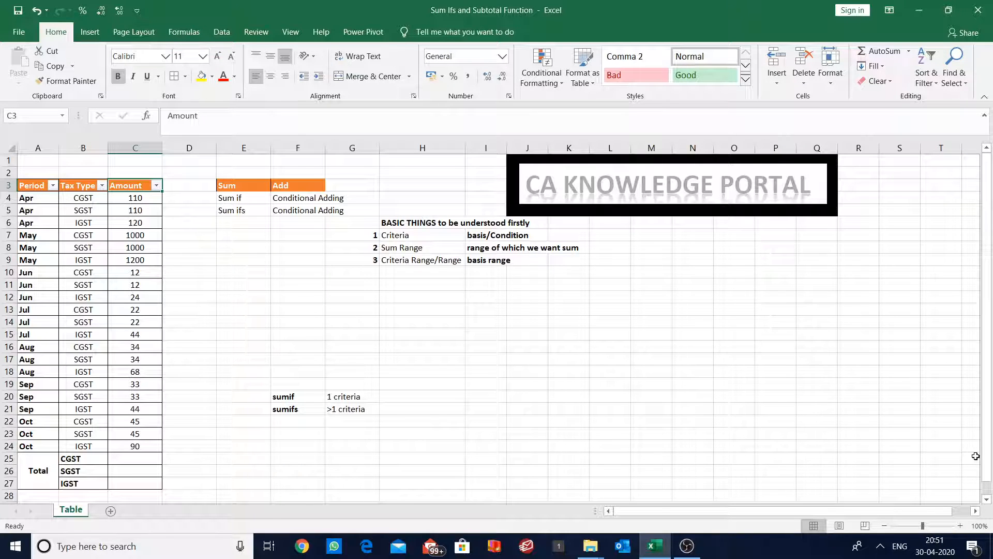
key("F2")
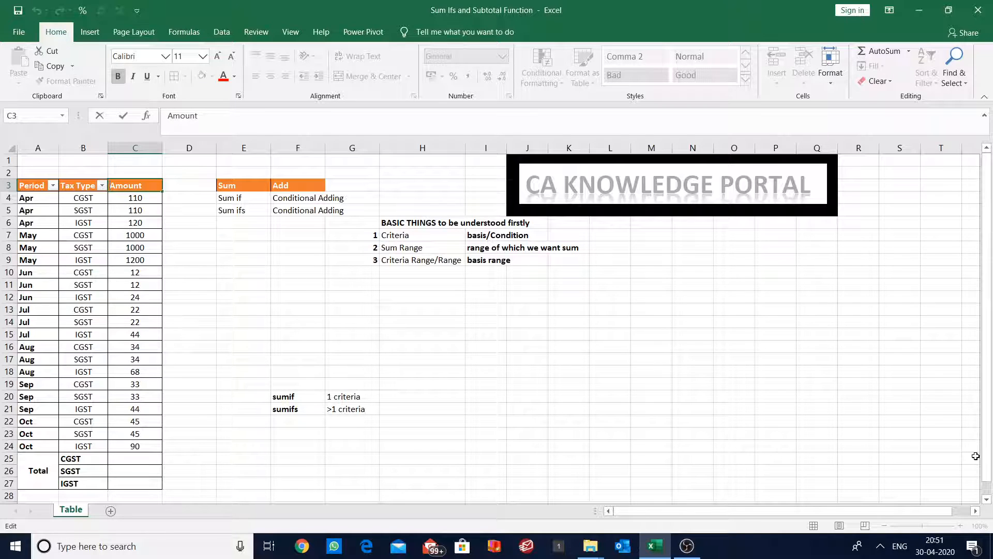
type("Tax")
key("Return")
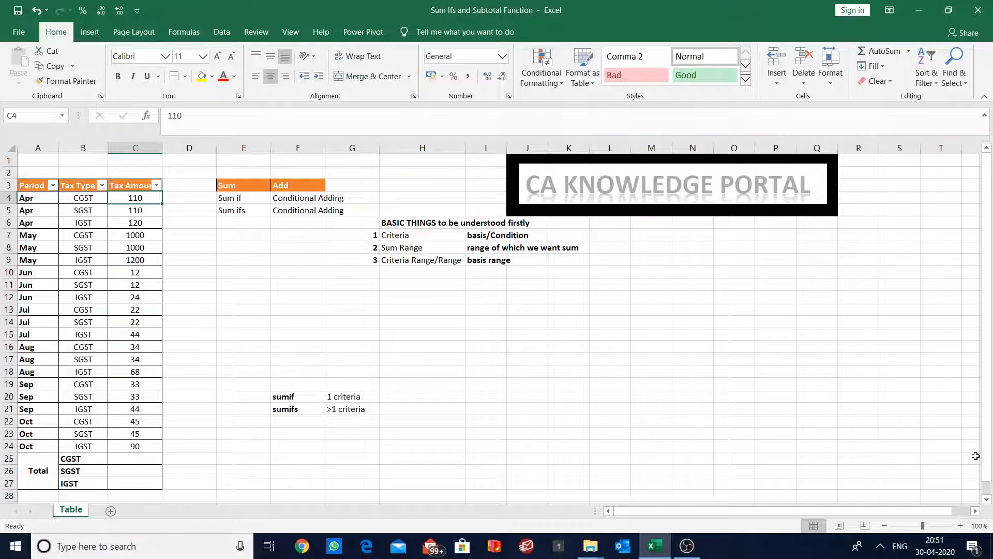
Look through the table's period, tax type and tax amount entries down to the CGST total cell C25.
key("Left")
key("Left")
key("Right")
key("Right")
key("Down")
key("Down")
key("Down")
key("Down")
key("Down")
key("Down")
key("Down")
key("Down")
key("Down")
key("Down")
key("Down")
key("Down")
key("Down")
key("Down")
key("Down")
key("Down")
key("Down")
key("Down")
key("Down")
key("Down")
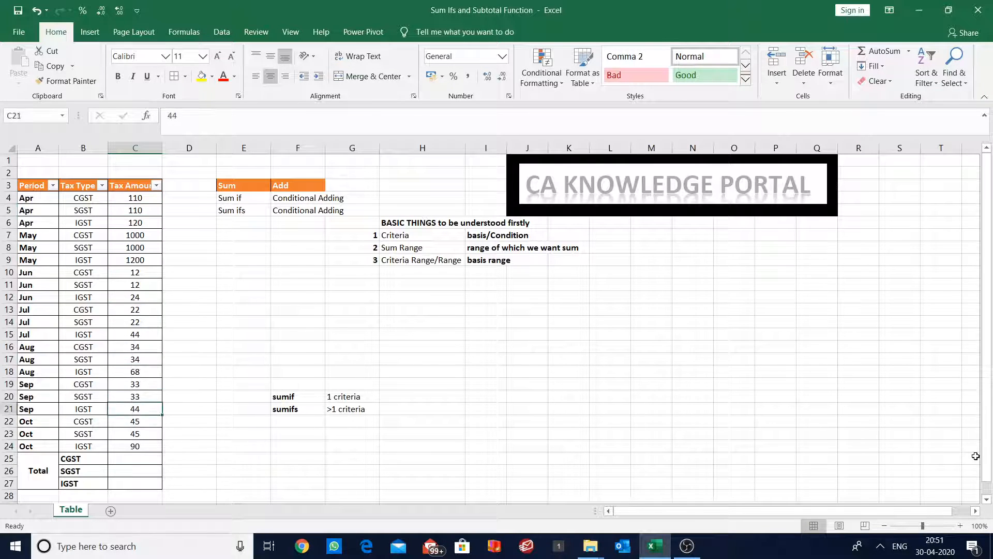
Add up all tax amounts in the CGST total cell C25 with =SUM(C4:C24).
type("=si")
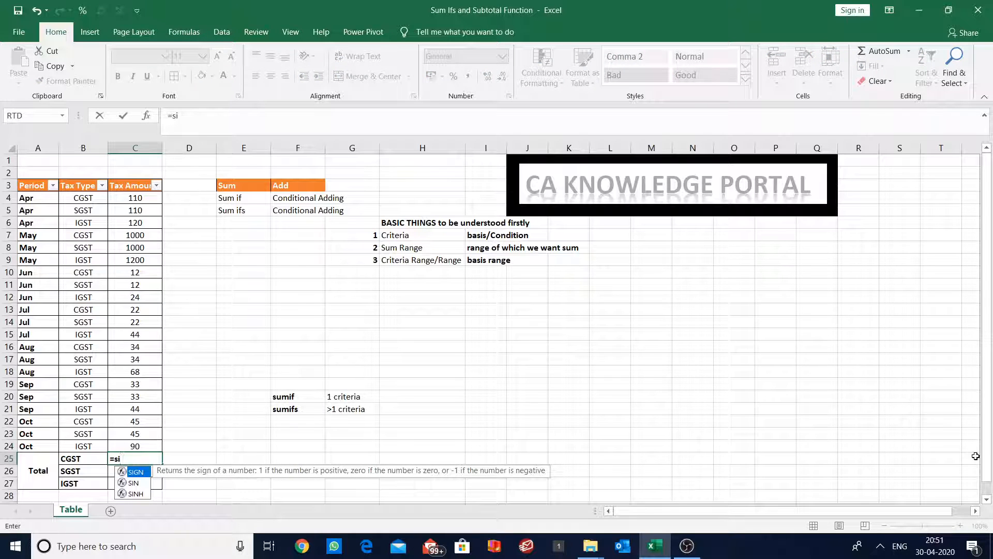
key("BackSpace")
type("u")
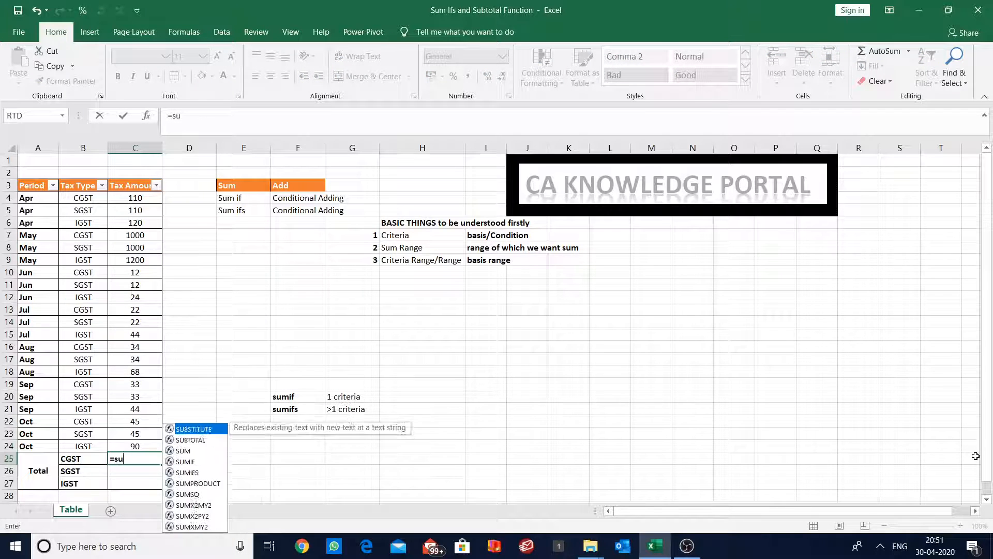
type("m")
key("Tab")
key("Up")
key("shift+Up")
key("shift+Up")
key("shift+Up")
key("shift+Up")
key("shift+Up")
key("shift+Up")
key("shift+Up")
key("shift+Up")
key("shift+Up")
key("shift+Up")
key("shift+Up")
key("shift+Up")
key("shift+Up")
key("shift+Up")
key("shift+Up")
key("shift+Up")
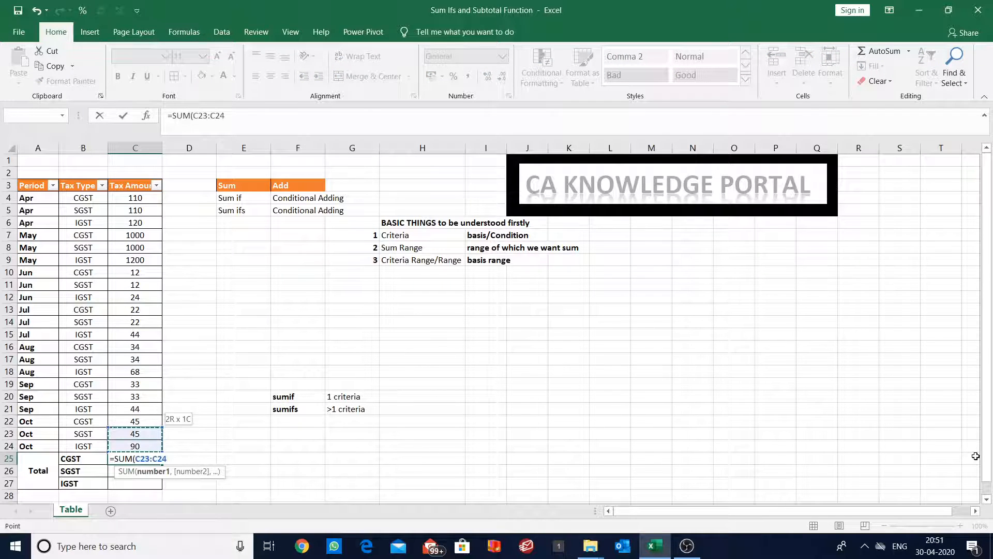
key("shift+Up")
key("shift+Up")
key("shift+Up")
key("shift+Up")
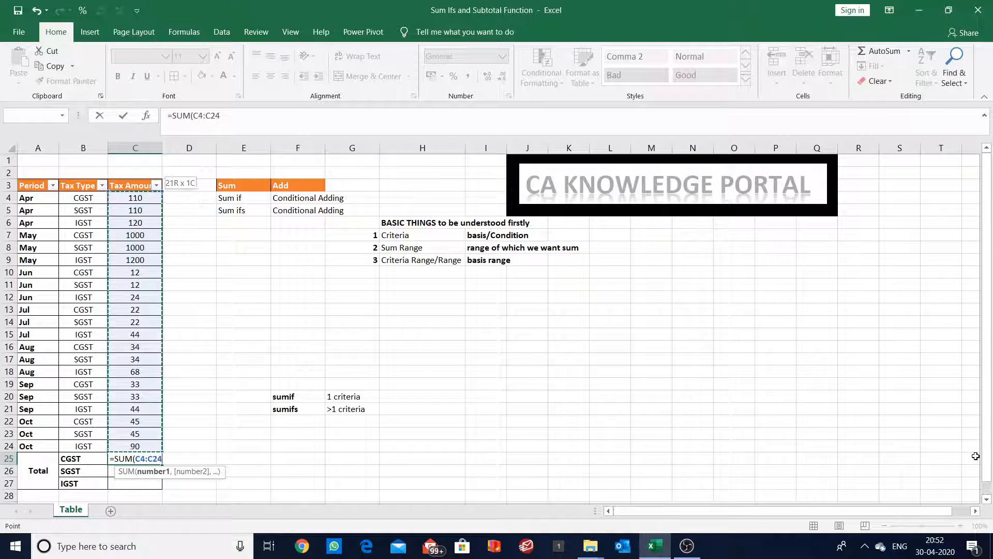
key("Return")
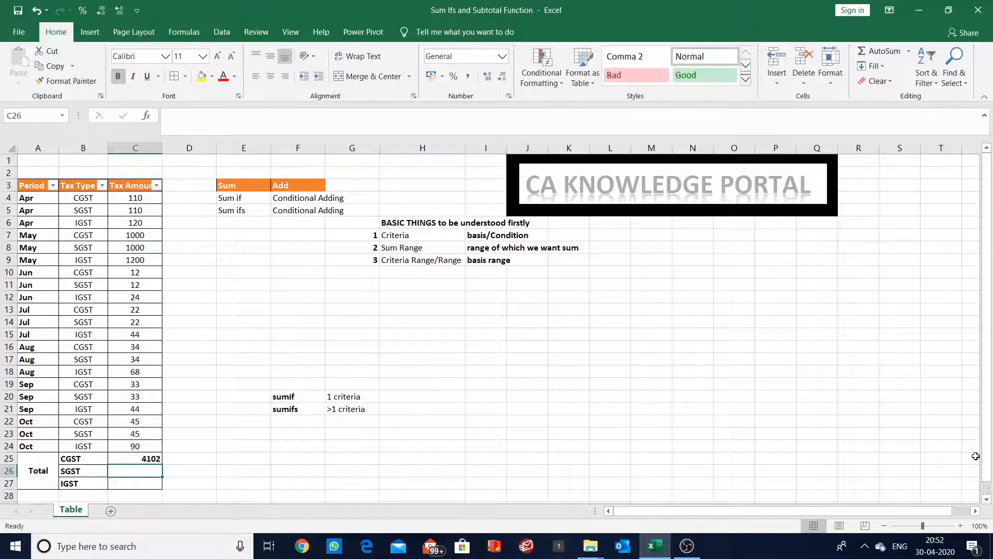
Try adding individual amounts in D25 with =C24+C23+C22, and clear the cell again.
key("Up")
key("Right")
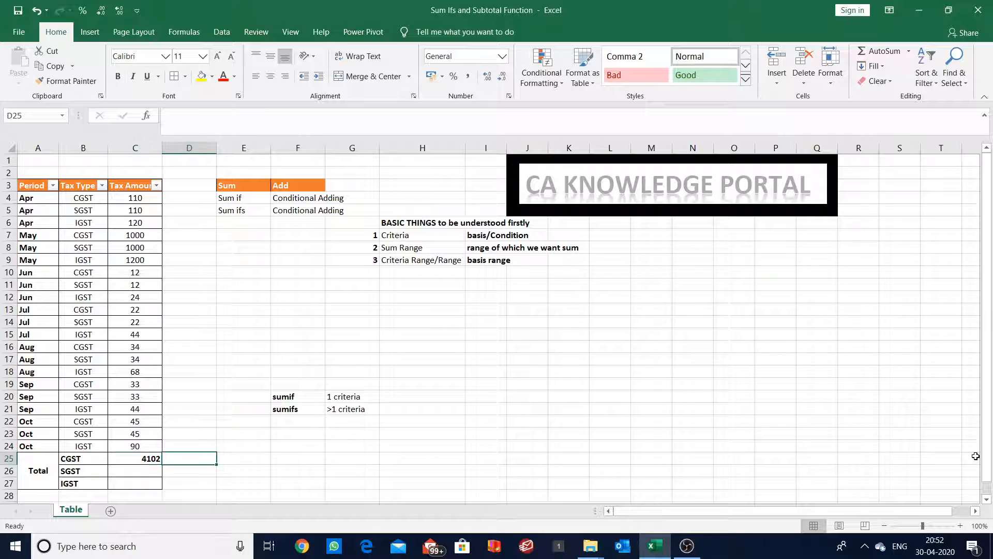
type("=")
key("Up")
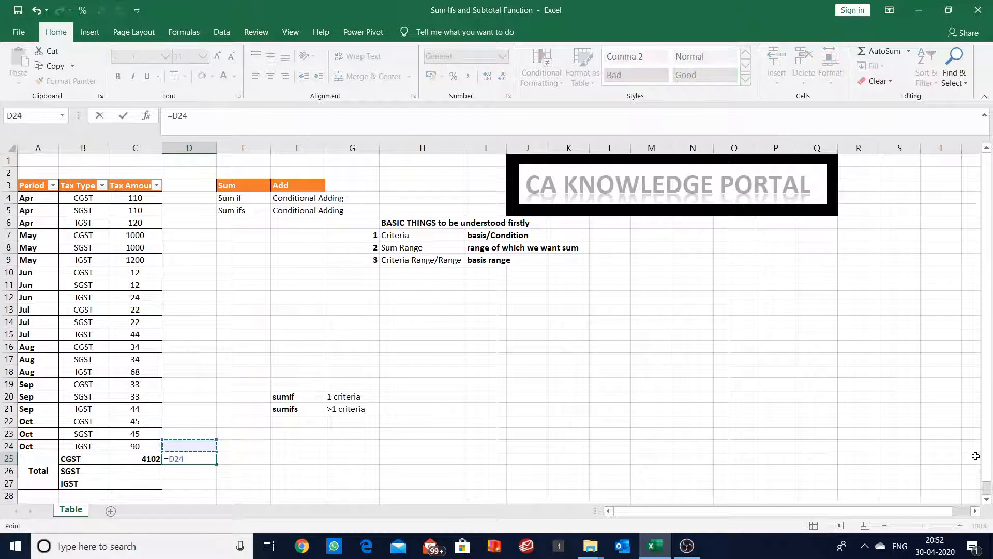
key("Left")
type("+")
key("Up")
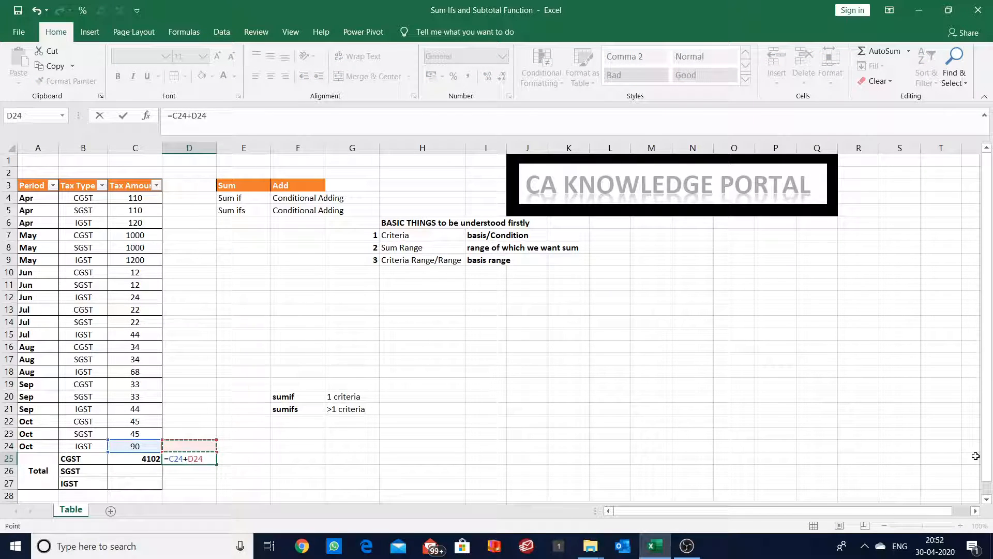
key("Left")
key("Up")
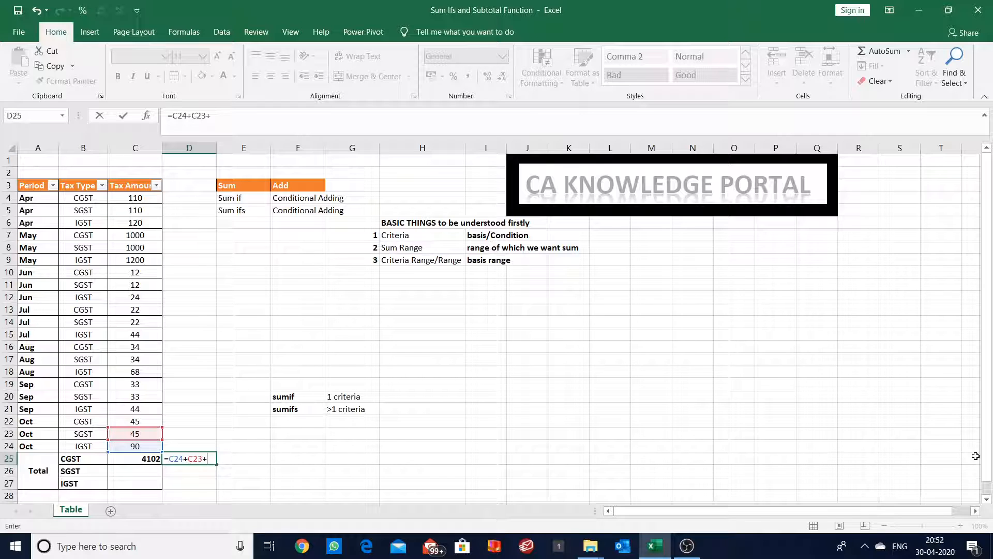
type("+")
key("Up")
key("Up")
key("Up")
key("Left")
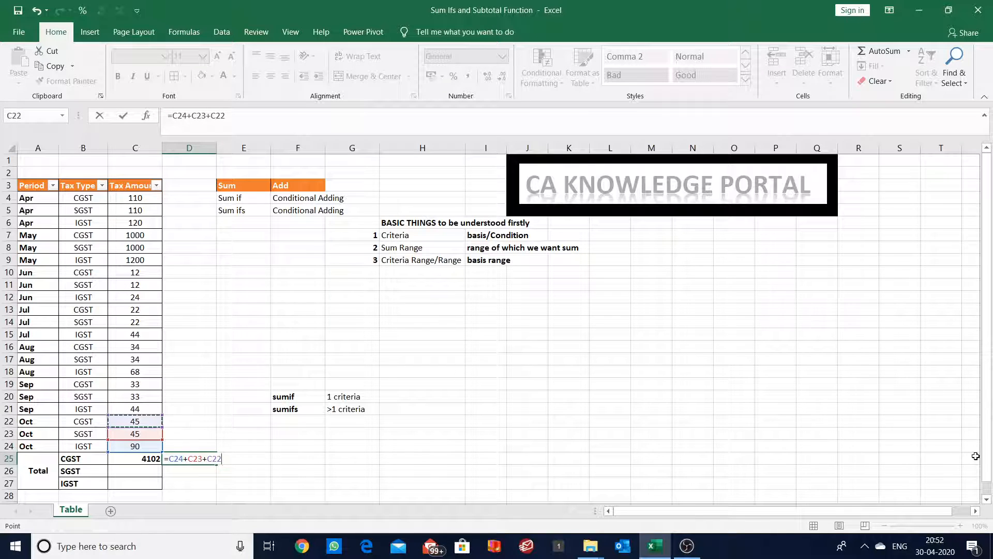
key("Return")
key("Up")
key("Delete")
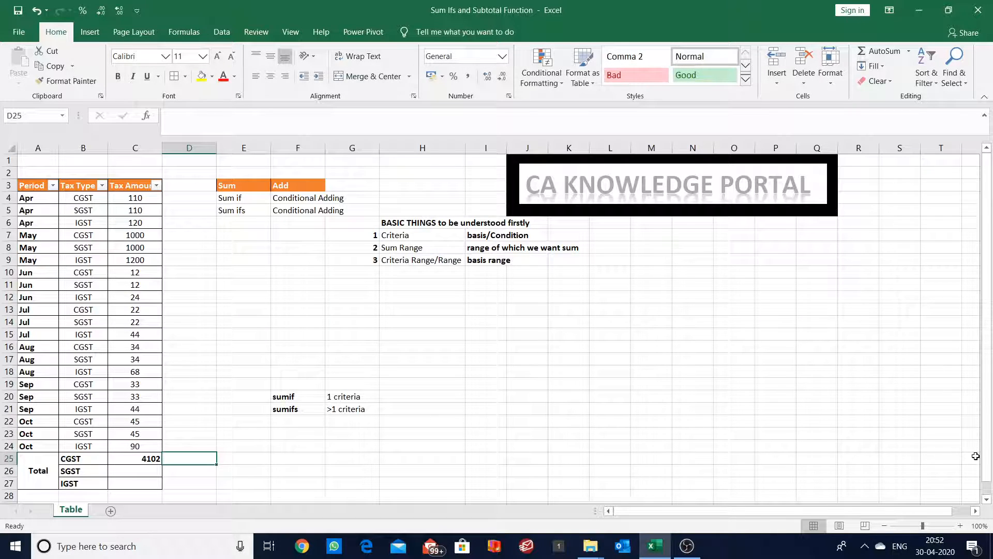
Check the amounts C4:C24 covered by the plain SUM and clear that formula from C25.
key("Left")
key("Up")
key("ctrl+shift+Up")
key("shift+Down")
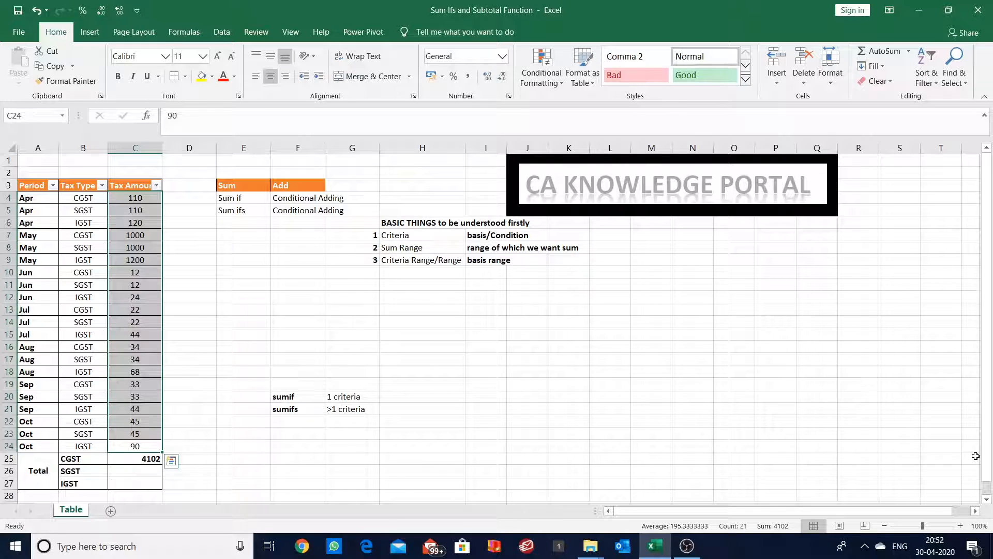
key("Down")
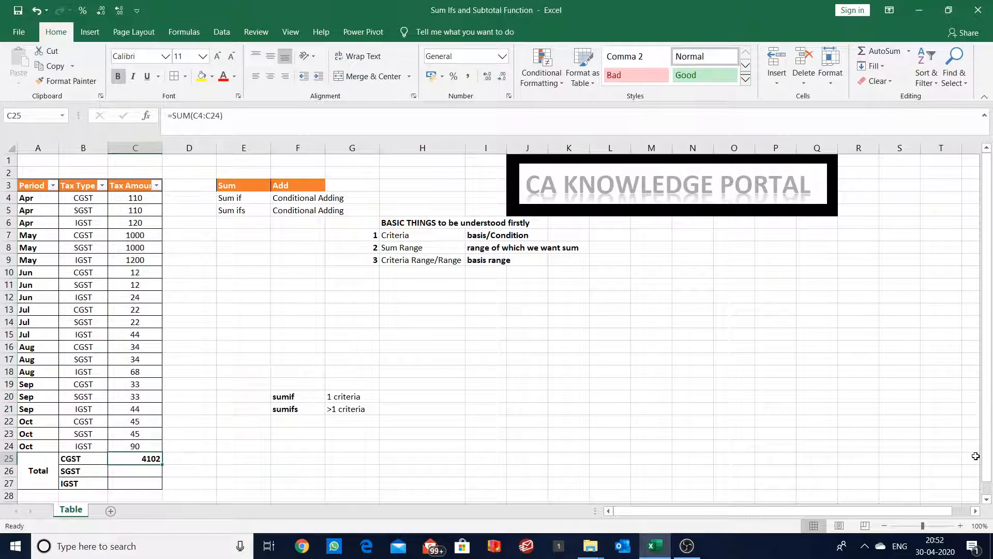
key("Delete")
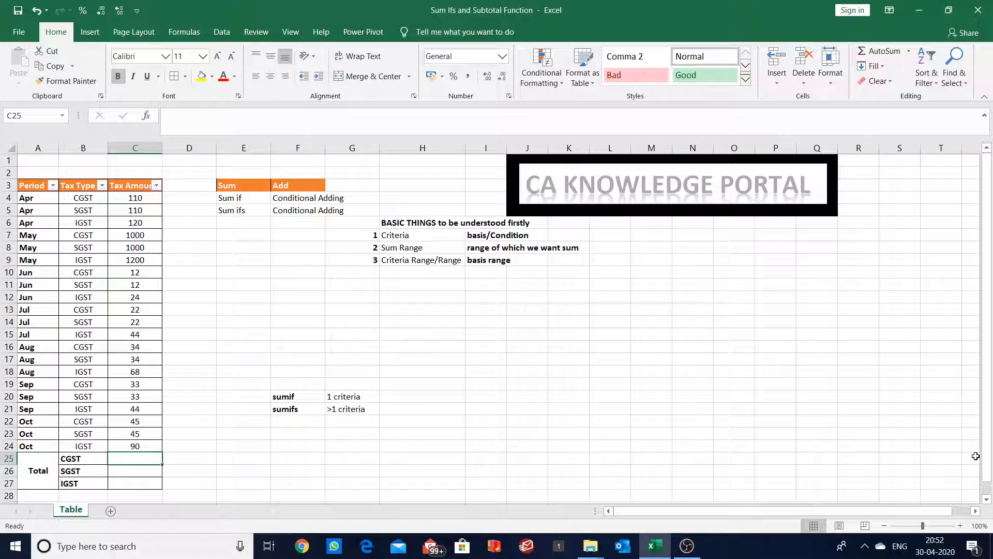
Start a SUMIF formula in the CGST total cell C25 with the tax types B4:B24 as its range.
type("=sum")
key("Down")
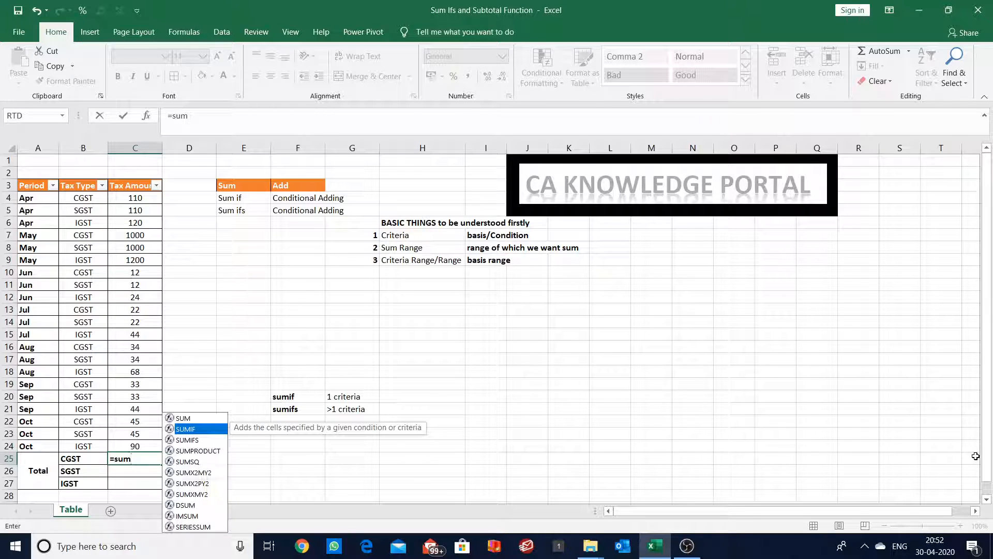
key("Tab")
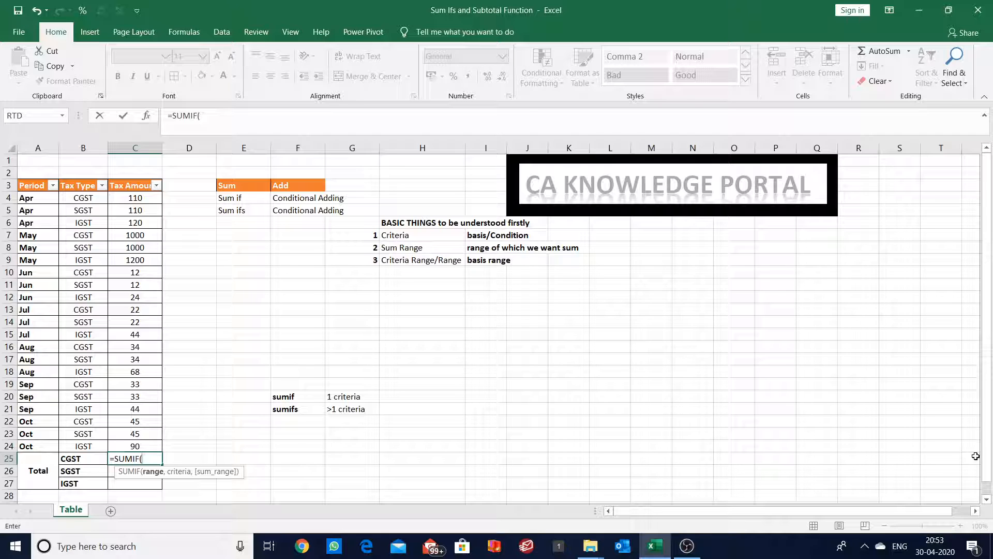
key("Up")
key("Left")
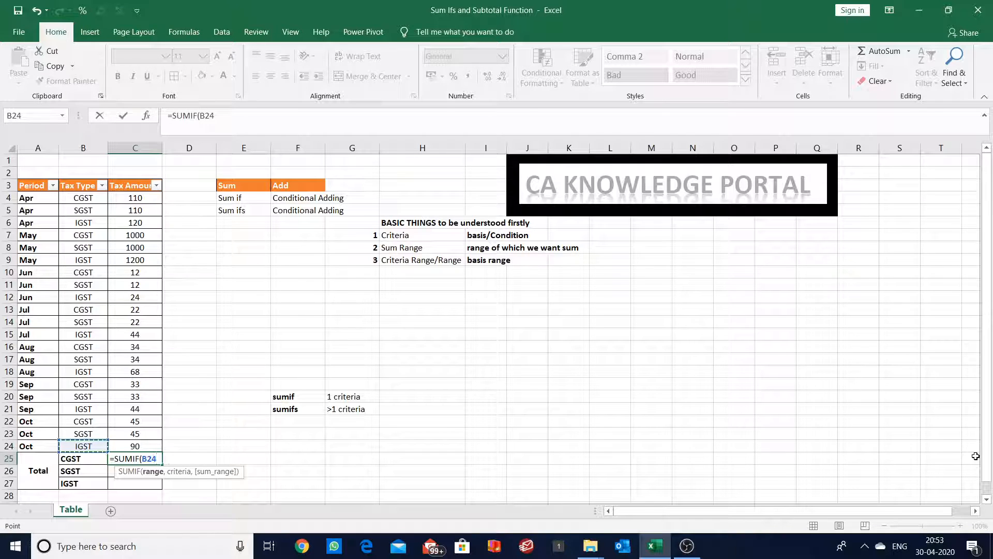
key("ctrl+shift+Up")
key("shift+Down")
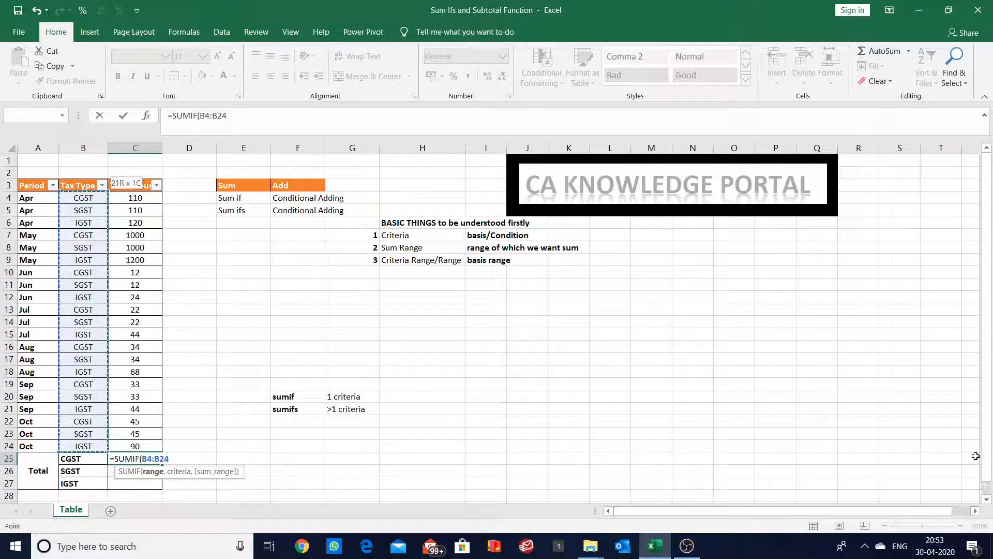
type(",")
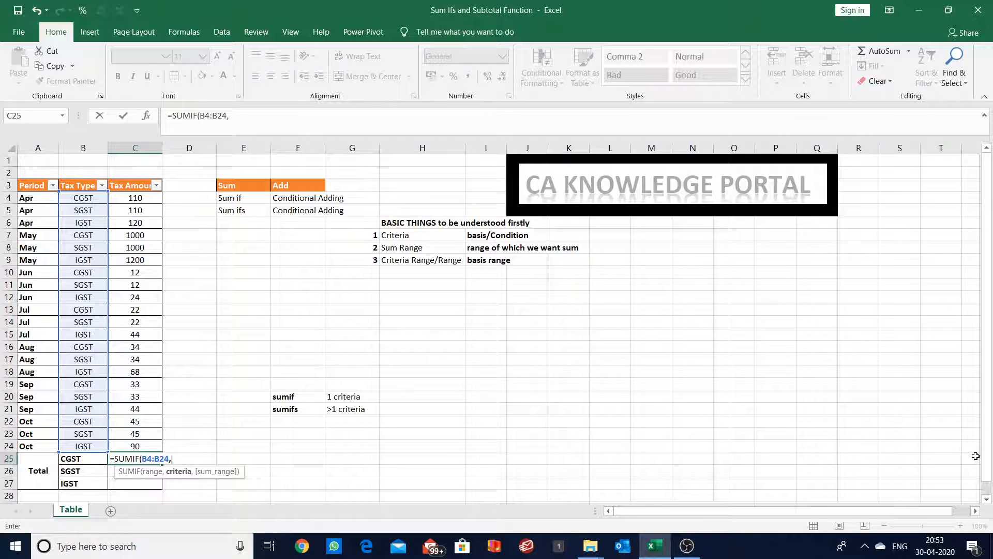
Complete the SUMIF formula in C25 with B25 as the criteria and C4:C24 as the sum range.
key("Left")
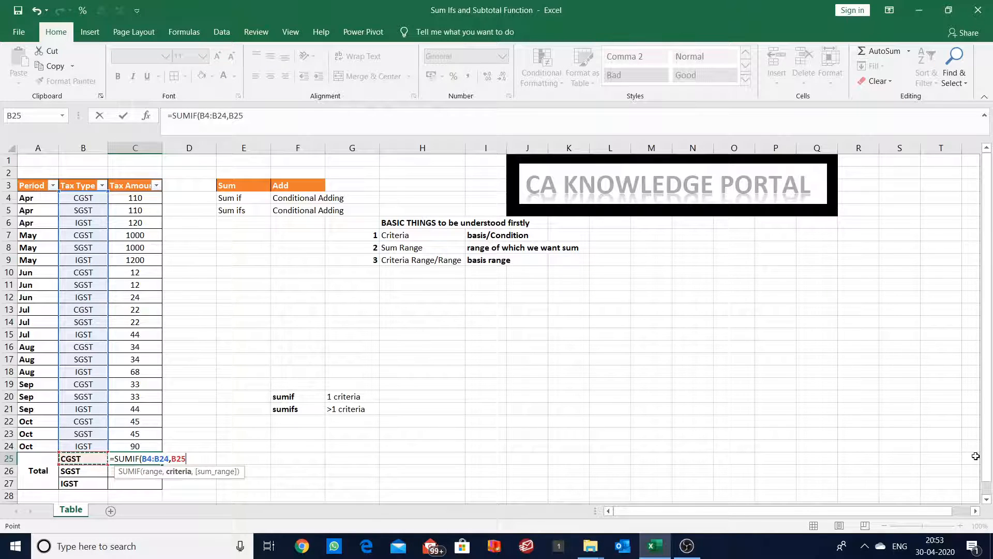
type(",")
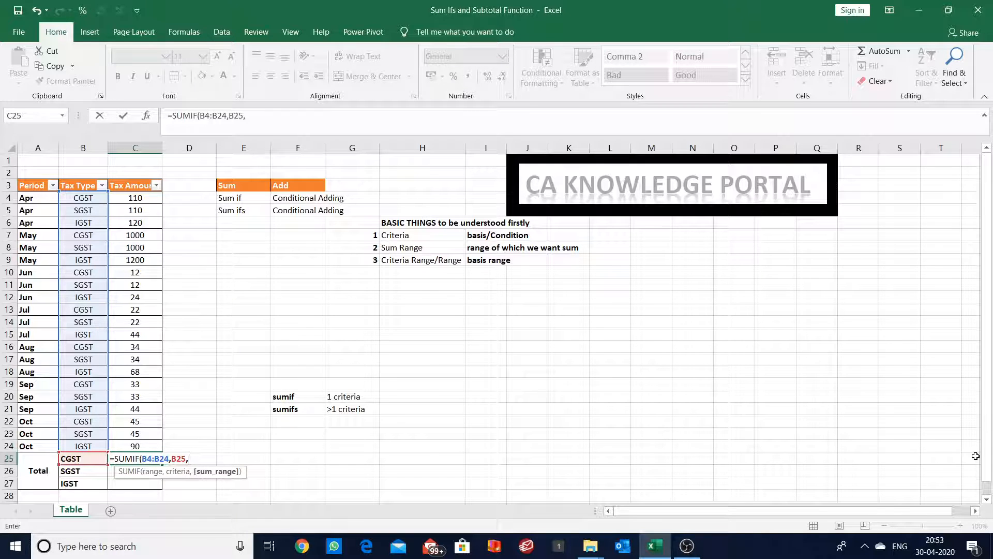
key("Up")
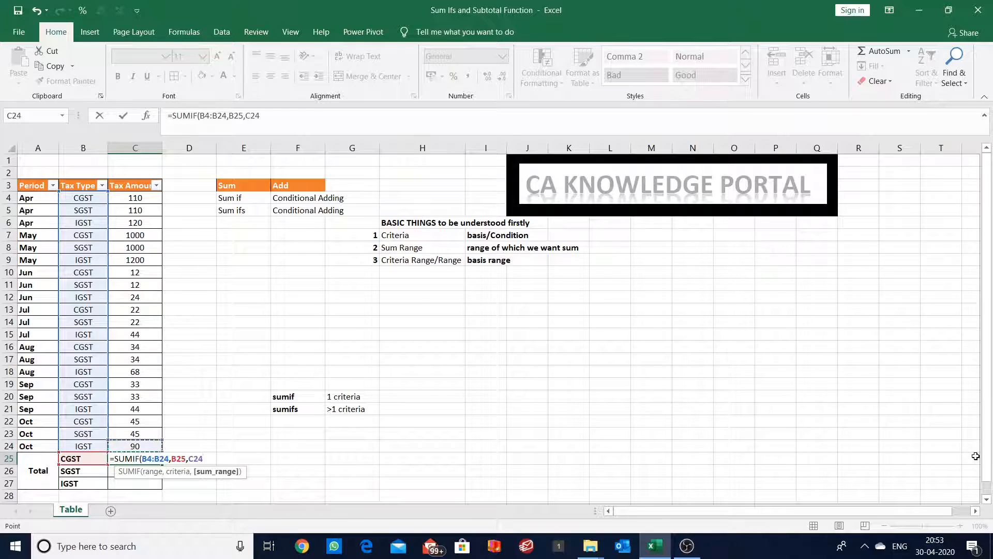
key("ctrl+shift+Up")
key("shift+Down")
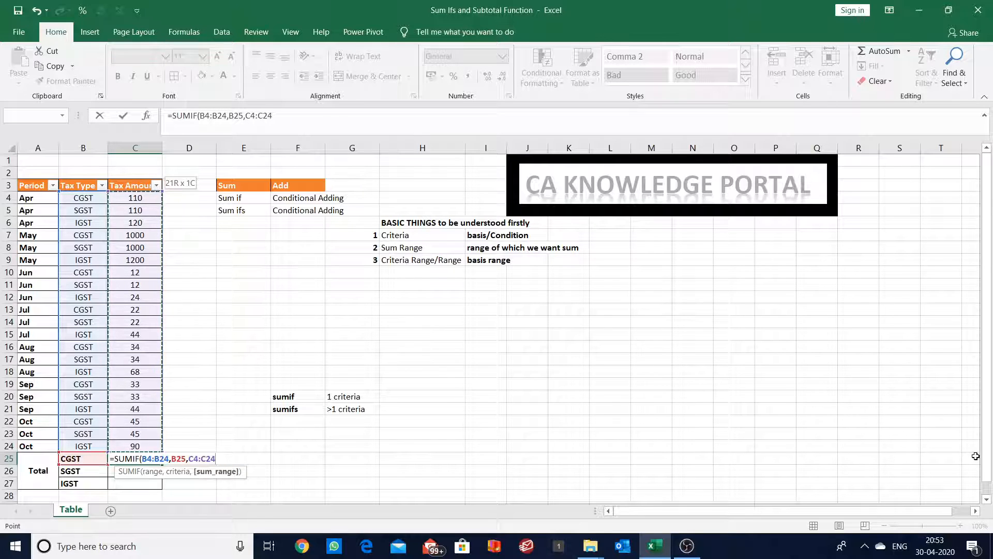
key("ctrl+Return")
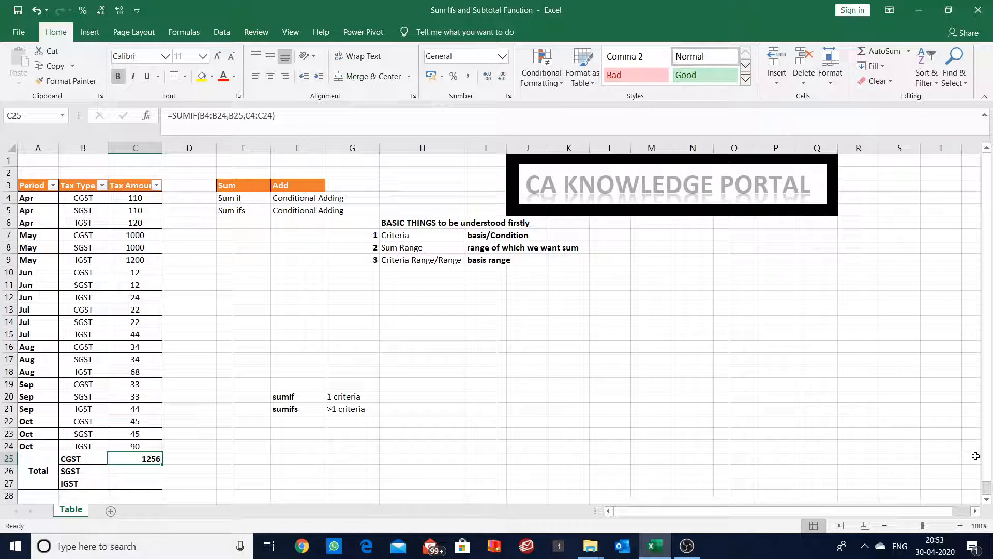
Filter the table's Tax Type column to show only CGST.
key("Up")
key("Up")
key("Up")
key("Up")
key("Up")
key("Up")
key("Up")
key("Up")
key("Up")
key("Up")
key("Up")
key("Up")
key("Up")
key("Up")
key("Up")
key("Up")
key("Up")
key("Up")
key("Up")
key("Up")
key("Left")
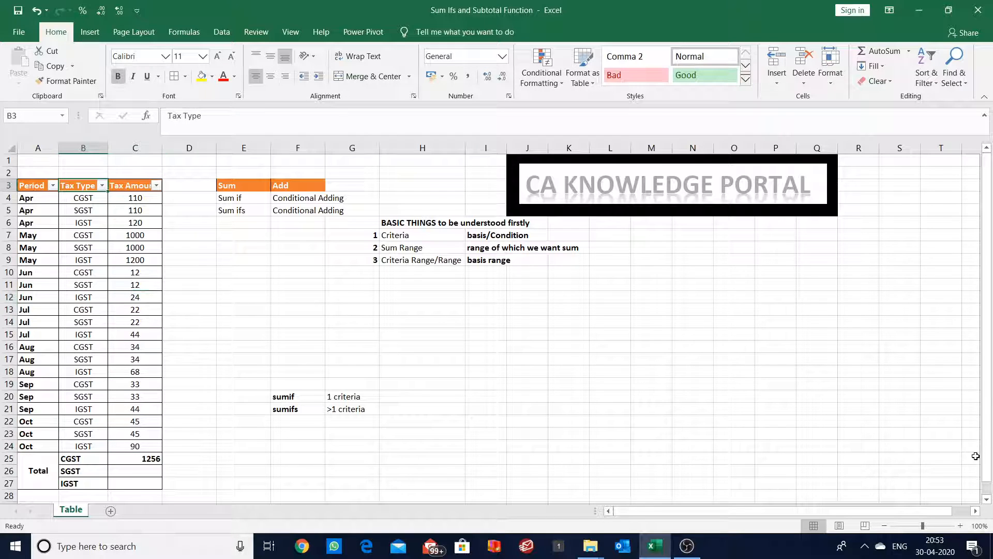
key("alt+Down")
key("Up")
key("Up")
key("Up")
key("Up")
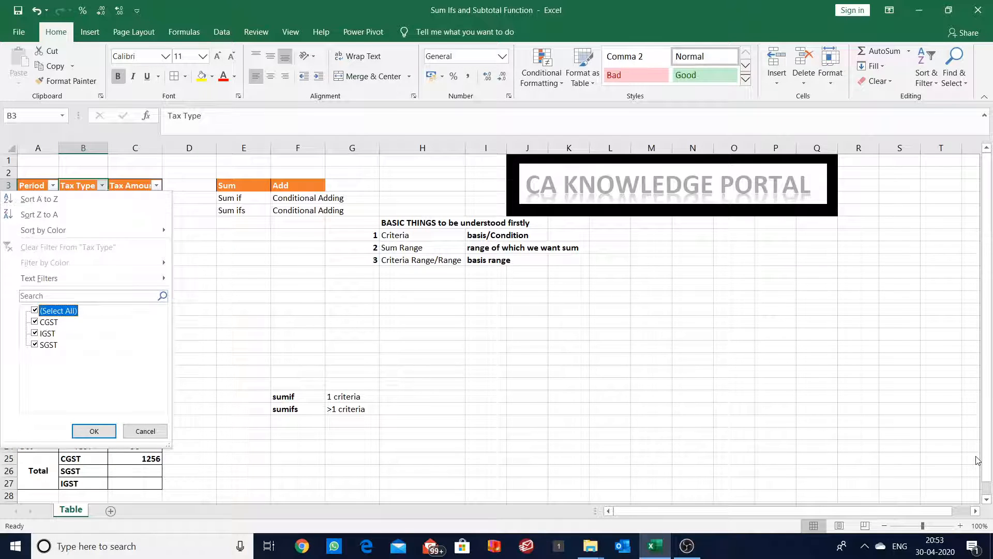
key("space")
key("Down")
key("space")
key("Return")
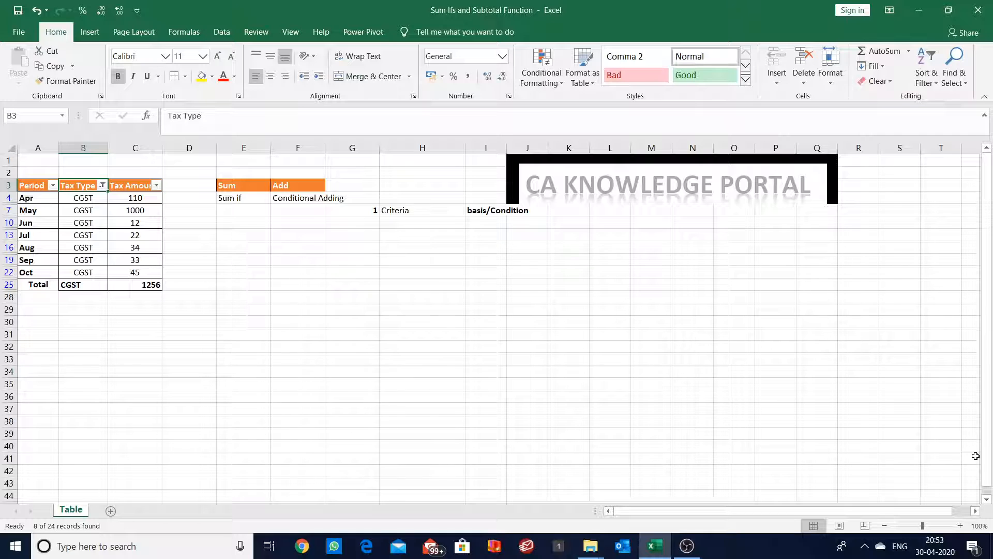
Select the filtered CGST tax amounts from C4 downward to check their sum against the SUMIF total.
key("Right")
key("Down")
key("shift+Down")
key("shift+Down")
key("shift+Down")
key("shift+Down")
key("shift+Down")
key("shift+Down")
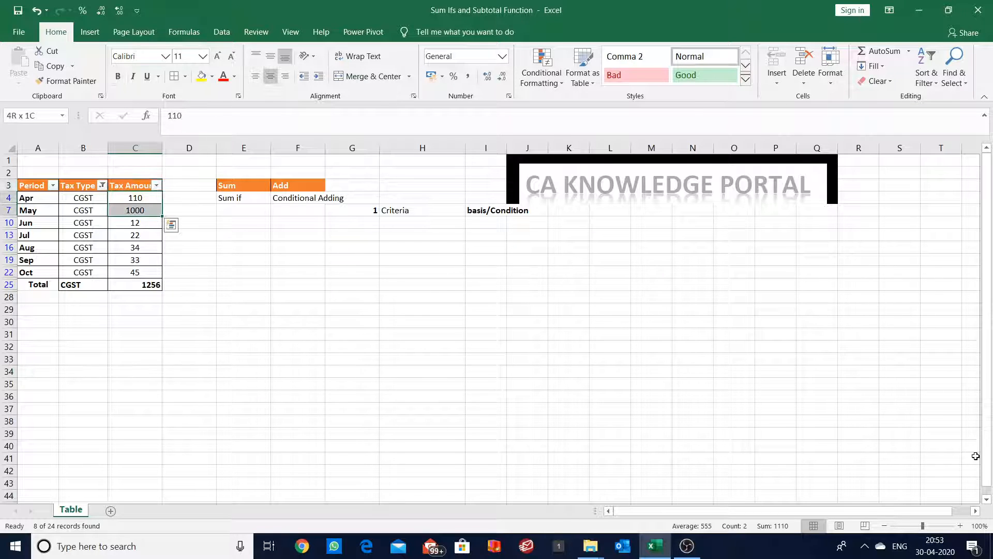
Try to select all tax types again in the Tax Type column's filter.
key("Up")
key("Left")
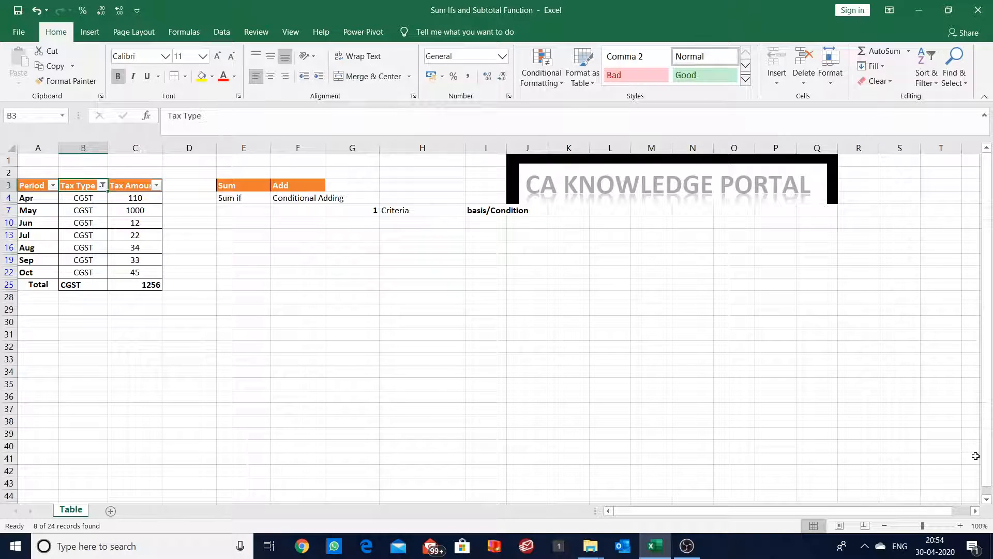
key("alt+Down")
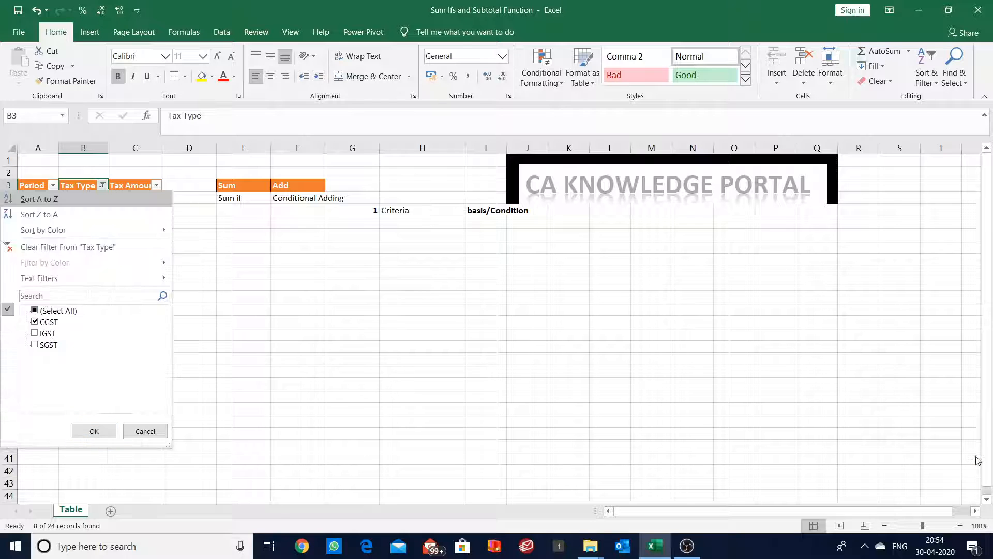
key("Down")
key("Down")
key("Down")
key("Down")
key("Down")
key("Down")
key("Down")
key("space")
key("Down")
key("Down")
key("Down")
key("Return")
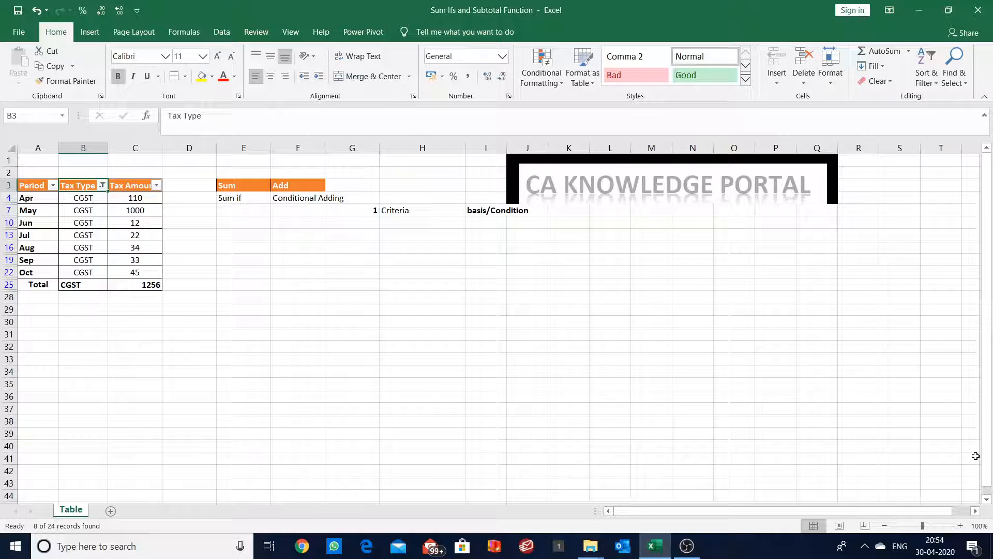
key("alt+Down")
key("Down")
key("Down")
key("Escape")
Clear the table's filter to show all rows.
key("Right")
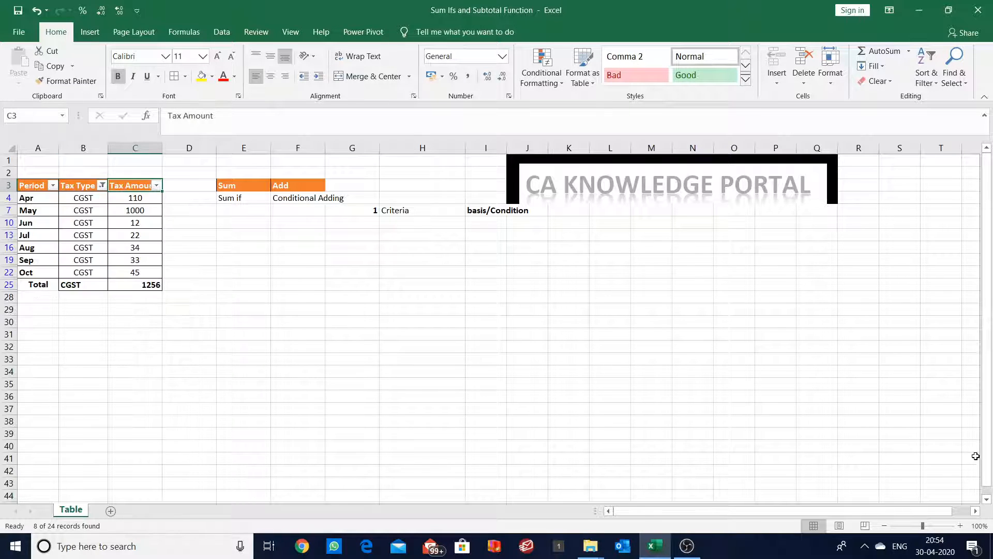
key("alt+d")
key("f")
key("s")
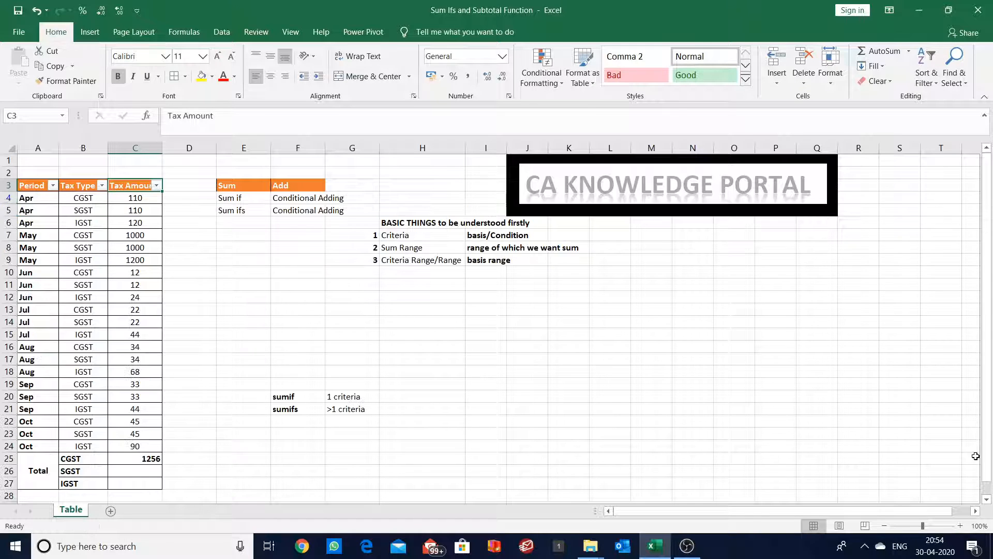
Copy the SUMIF formula with its relative ranges from C25 to the SGST and IGST total cells C26:C27.
key("Down")
key("Down")
key("Down")
key("Down")
key("Down")
key("Down")
key("Down")
key("Down")
key("Down")
key("Down")
key("Down")
key("Down")
key("Down")
key("Down")
key("Down")
key("Down")
key("Down")
key("Down")
key("Down")
key("Down")
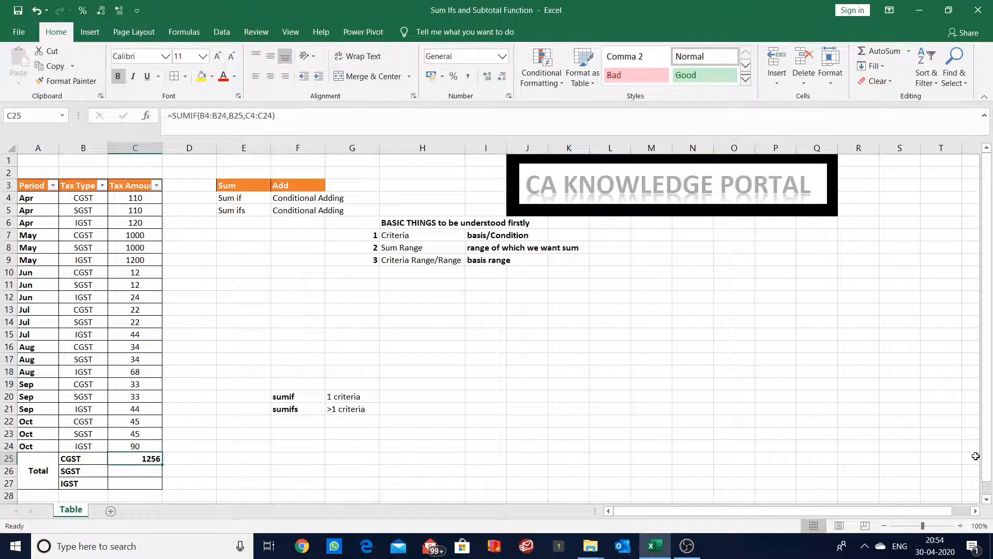
key("F2")
key("Escape")
key("ctrl+c")
key("shift+Down")
key("shift+Down")
key("ctrl+v")
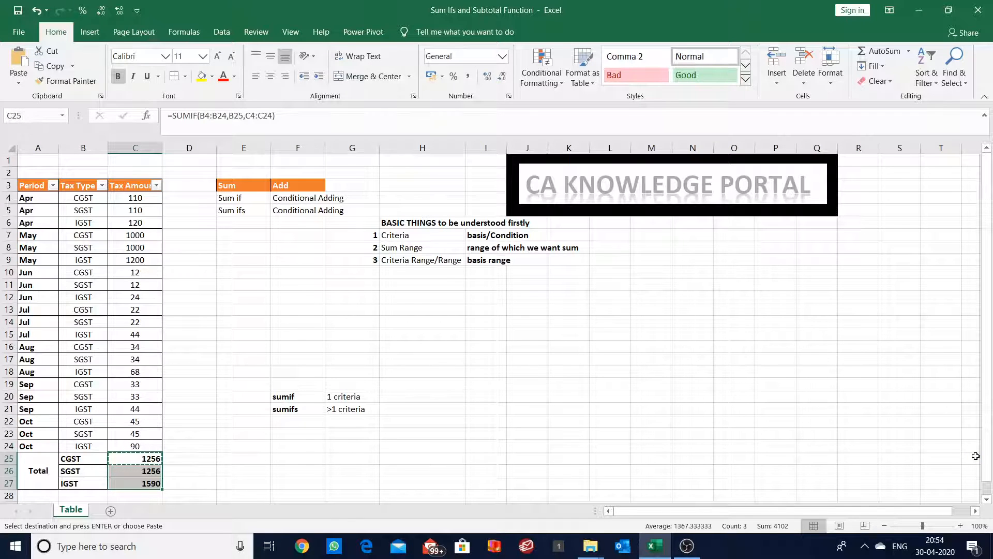
Check the shifted ranges in C26's copied formula and clear the SGST and IGST totals C26:C27.
key("Escape")
key("Down")
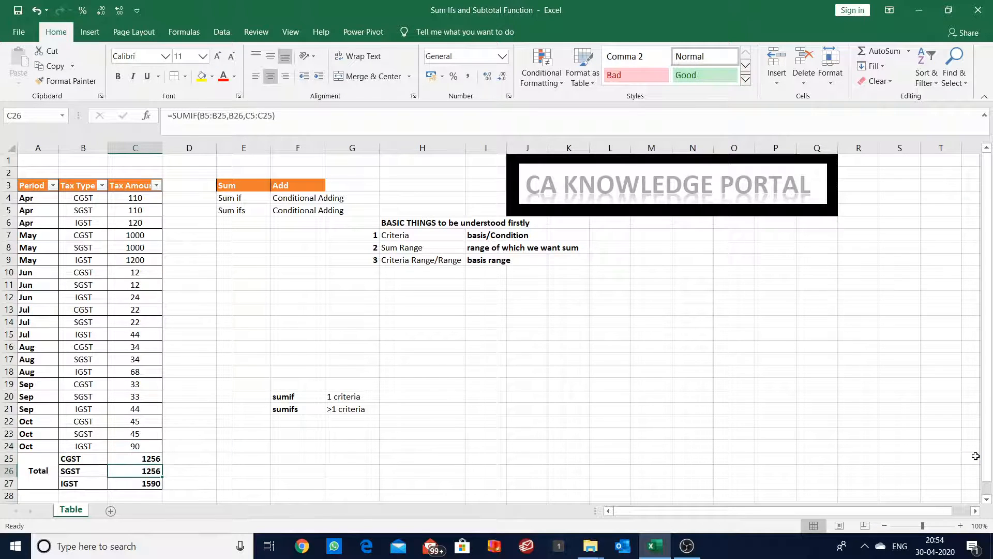
key("shift+Down")
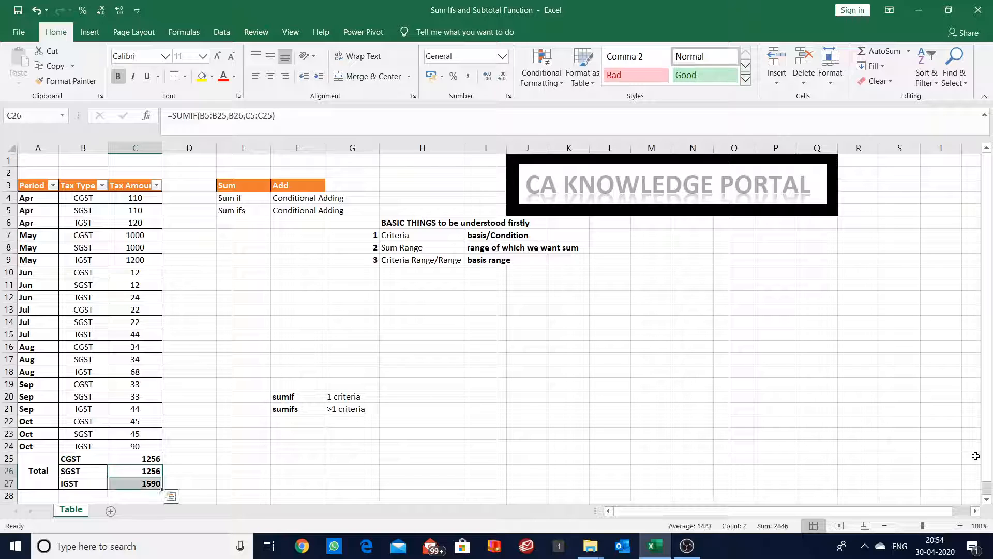
key("Delete")
Make the criteria range in C25's SUMIF formula absolute as $B$4:$B$24.
key("Up")
key("F2")
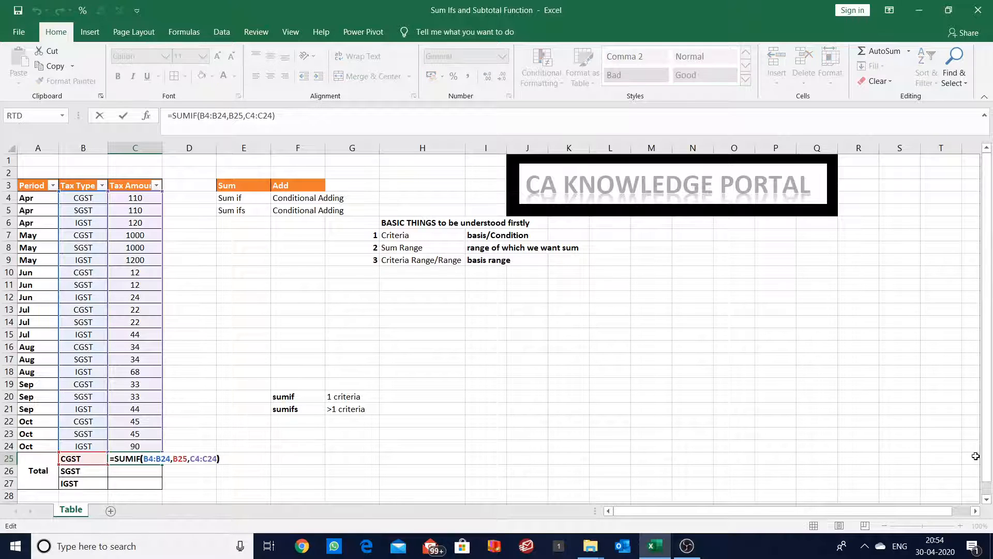
key("Left")
key("Left")
key("Left")
key("Left")
key("Left")
key("Left")
key("Left")
key("Left")
key("Left")
key("Left")
key("Left")
key("Left")
key("Left")
key("Left")
key("Left")
key("Left")
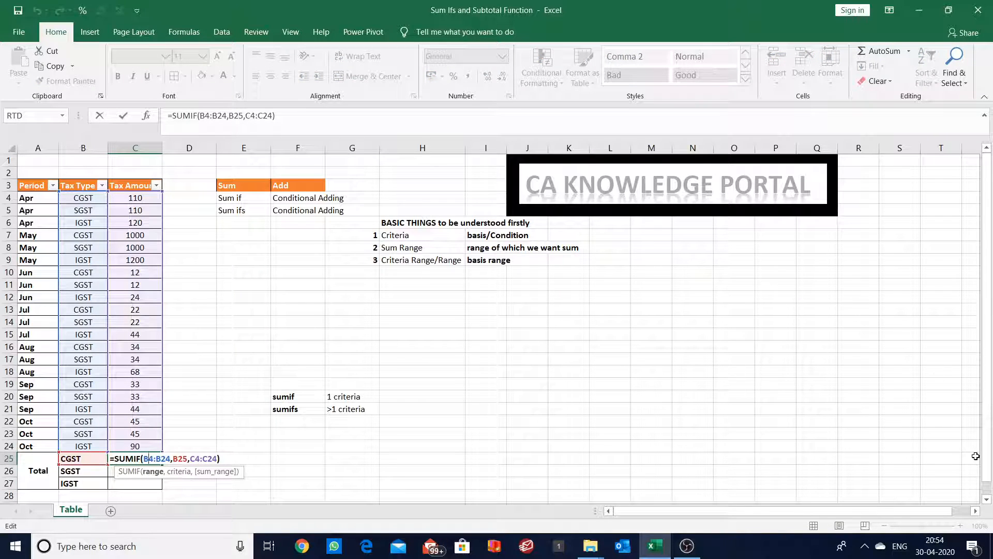
key("F4")
key("Right")
key("Right")
key("Right")
key("Right")
key("F4")
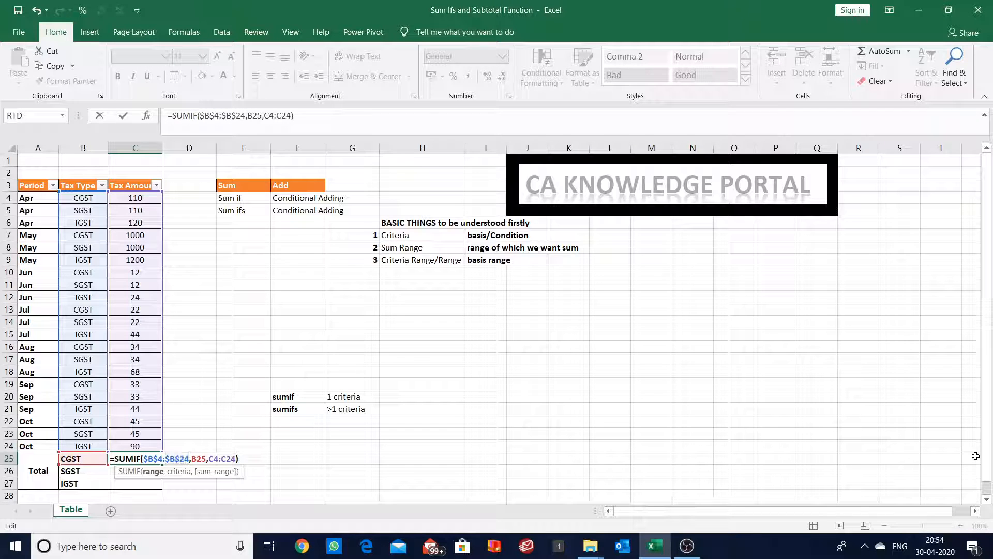
Make the sum range in C25's SUMIF formula absolute as $C$4:$C$24 and accept the formula.
key("Right")
key("Right")
key("Right")
key("Right")
key("Right")
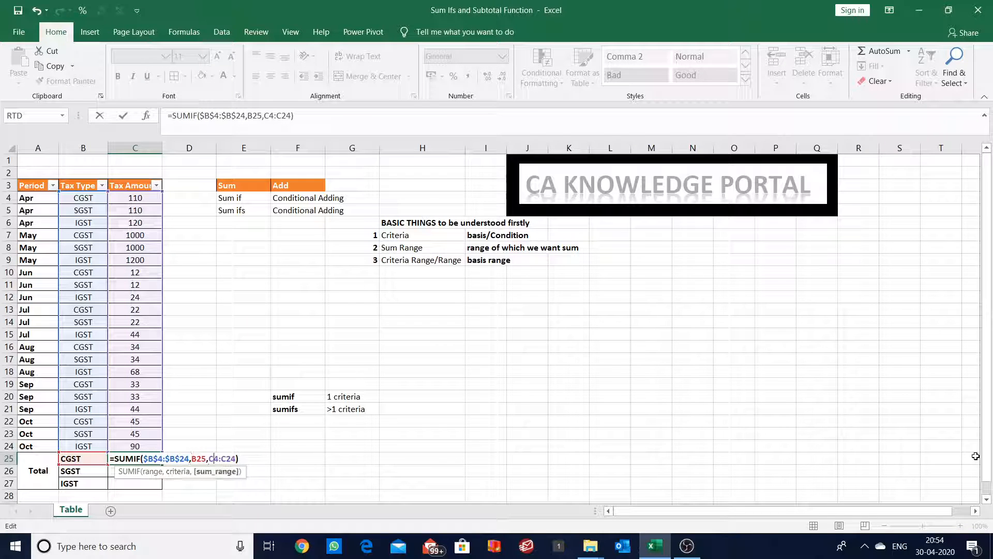
key("F4")
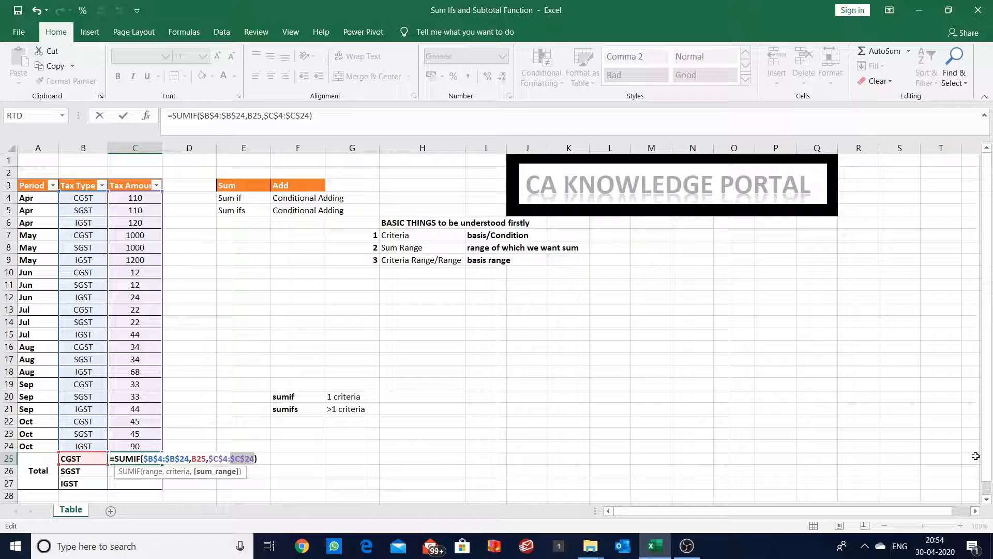
key("ctrl+Return")
Copy the SUMIF formula with absolute ranges from C25 to the SGST and IGST total cells C26:C27.
key("ctrl+c")
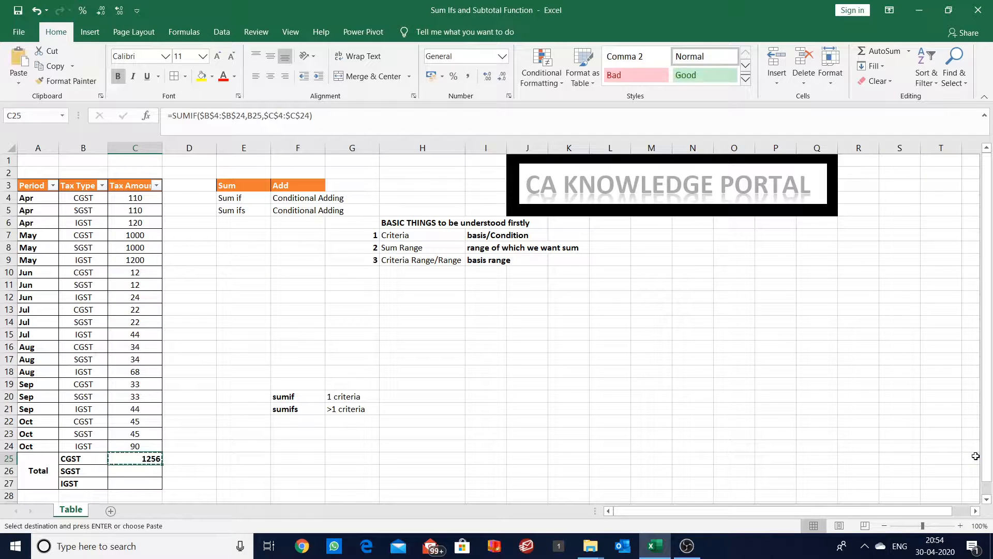
key("shift+Down")
key("shift+Down")
key("ctrl+v")
key("Escape")
Enter the label Freeze in F25 and make it bold.
key("Right")
key("Right")
key("Right")
key("Right")
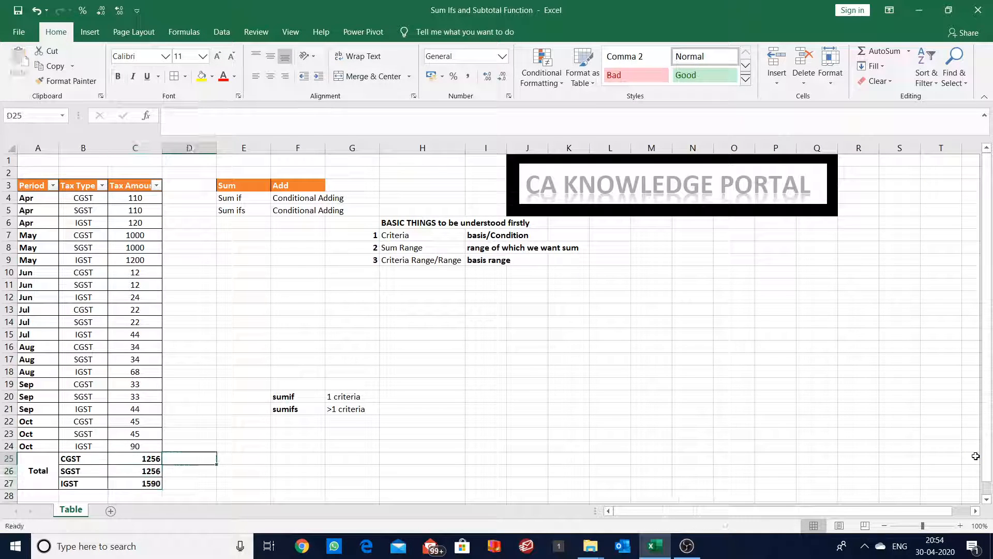
key("Left")
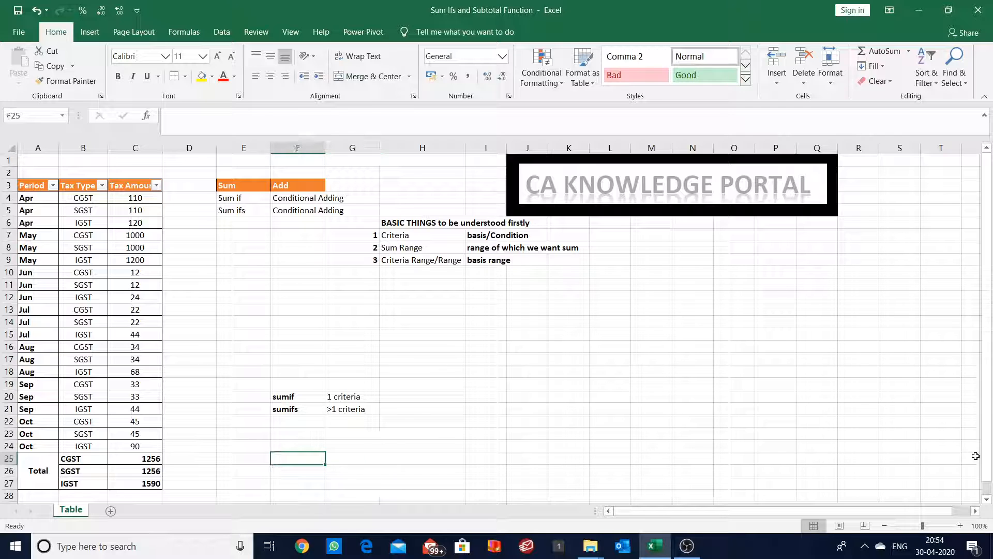
type("Freez")
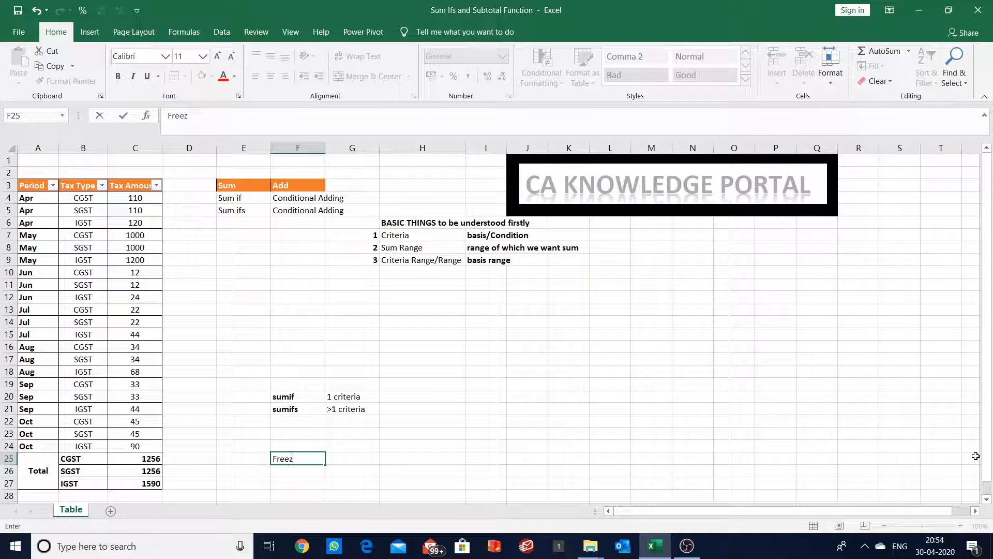
type("e")
key("Right")
key("Left")
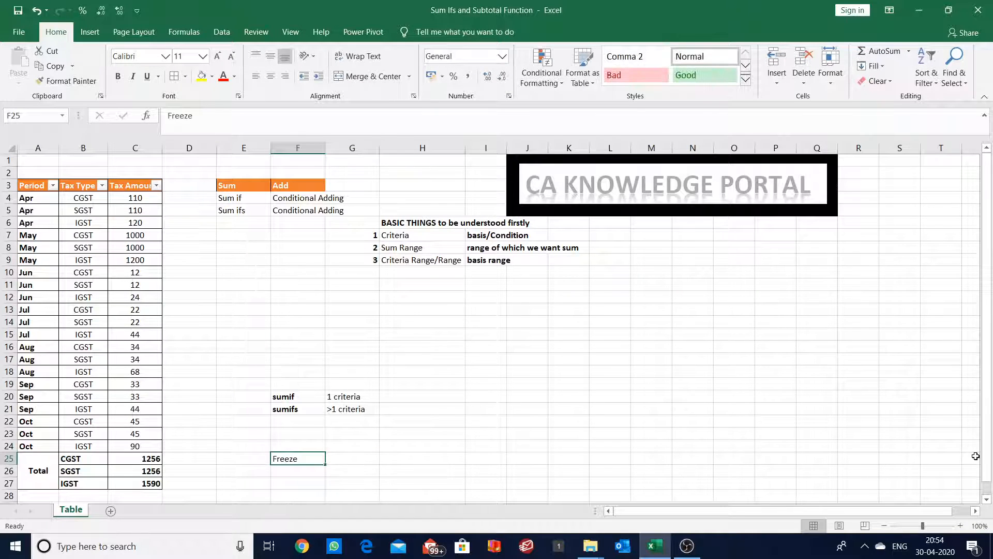
key("ctrl+b")
Enter F4 in G25 beside the Freeze label.
key("Right")
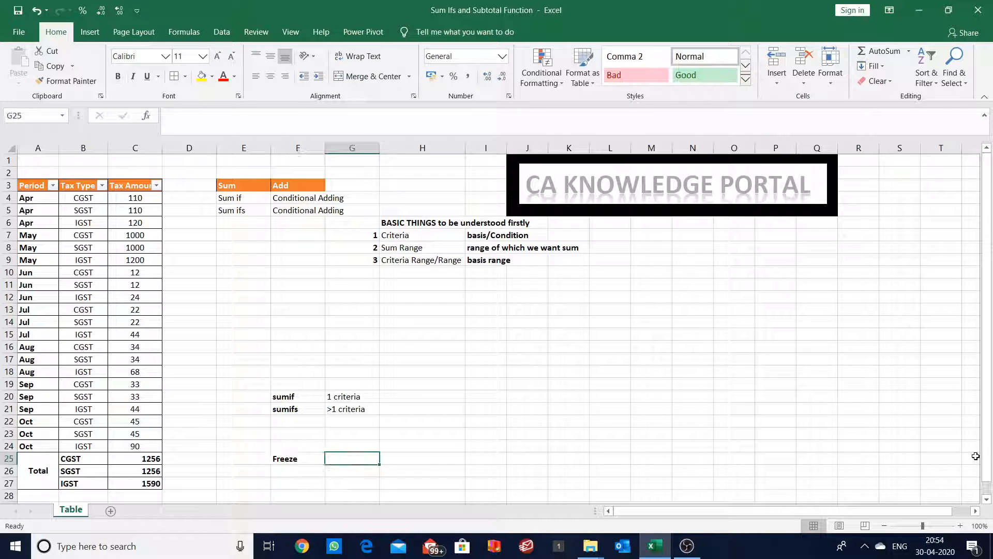
type("F")
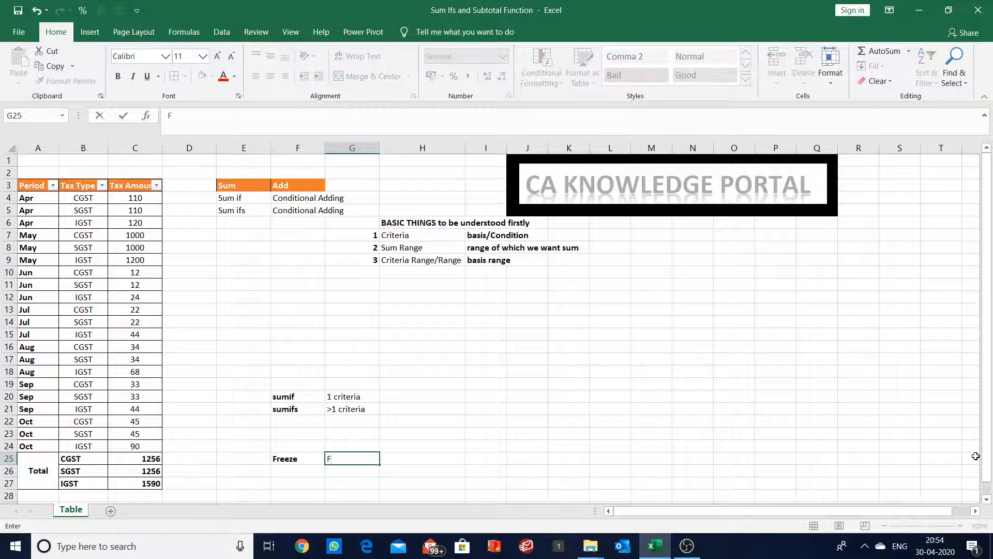
type("4")
key("Return")
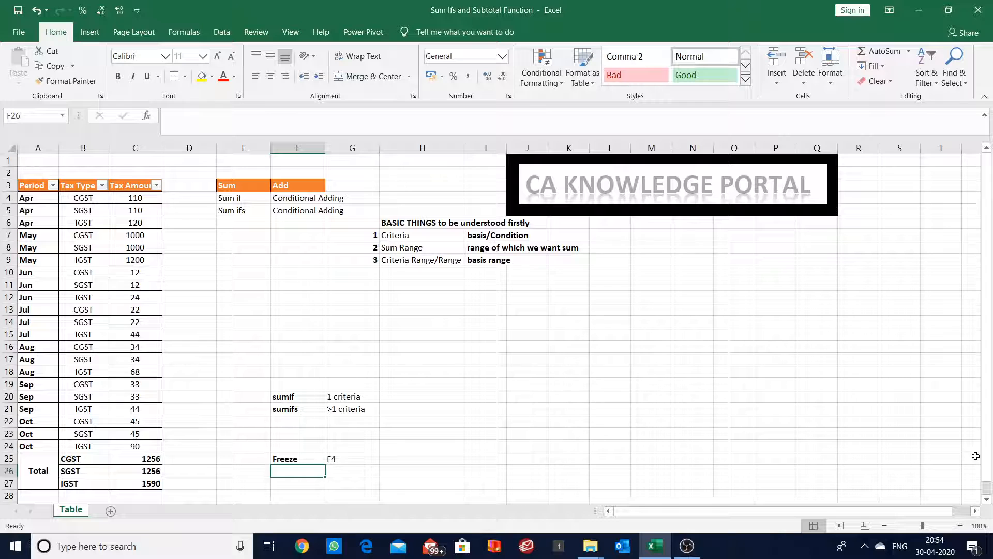
Review the SUMIF formula with absolute ranges in the CGST total cell C25.
key("Up")
key("Left")
key("Left")
key("Left")
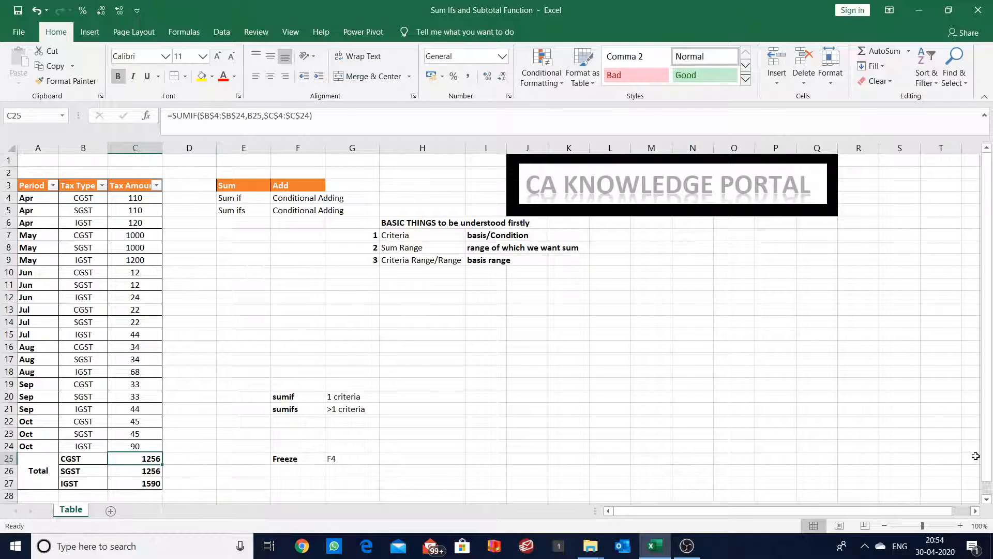
key("Down")
key("Up")
key("Left")
key("Right")
key("Right")
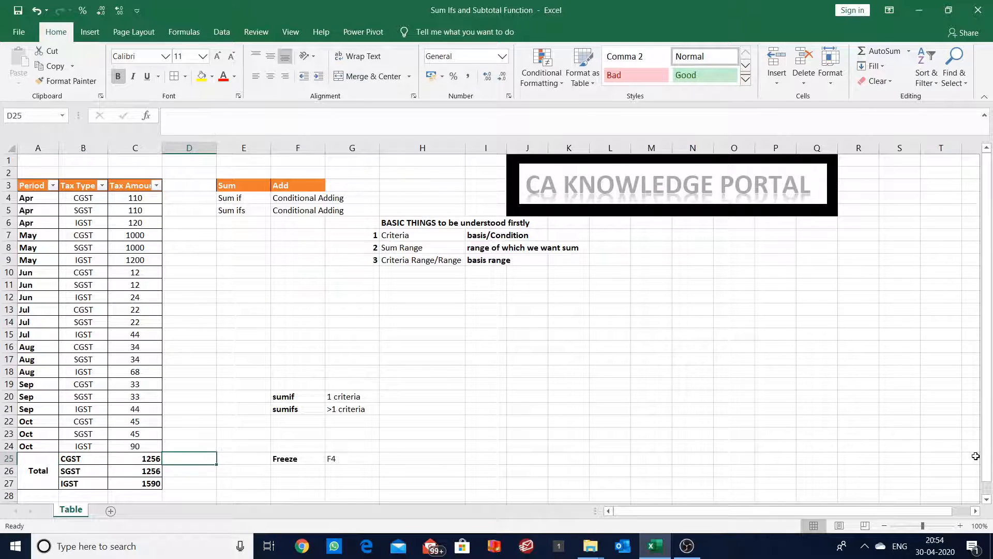
key("Down")
key("Left")
key("Up")
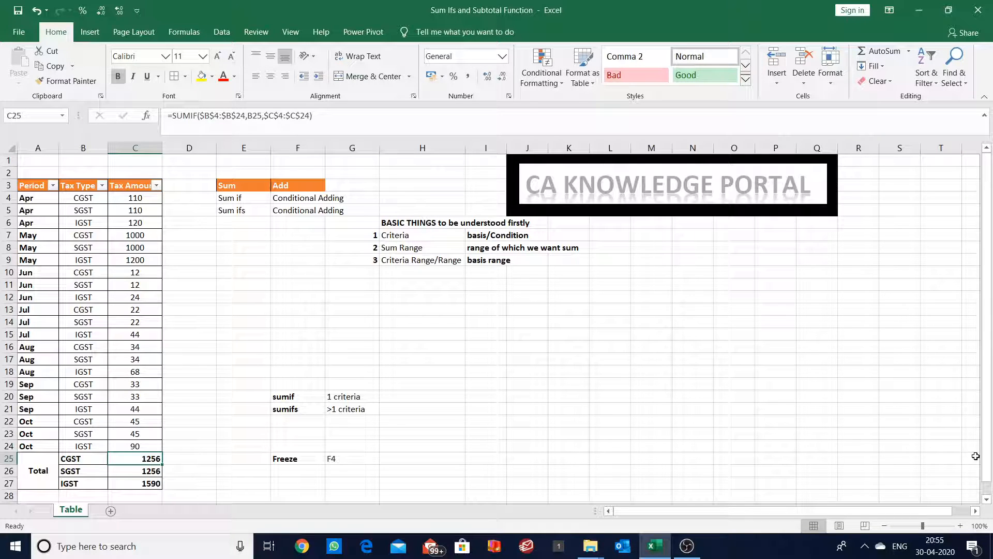
Clear the CGST, SGST and IGST total formulas from C25:C27.
key("shift+Down")
key("shift+Down")
key("Delete")
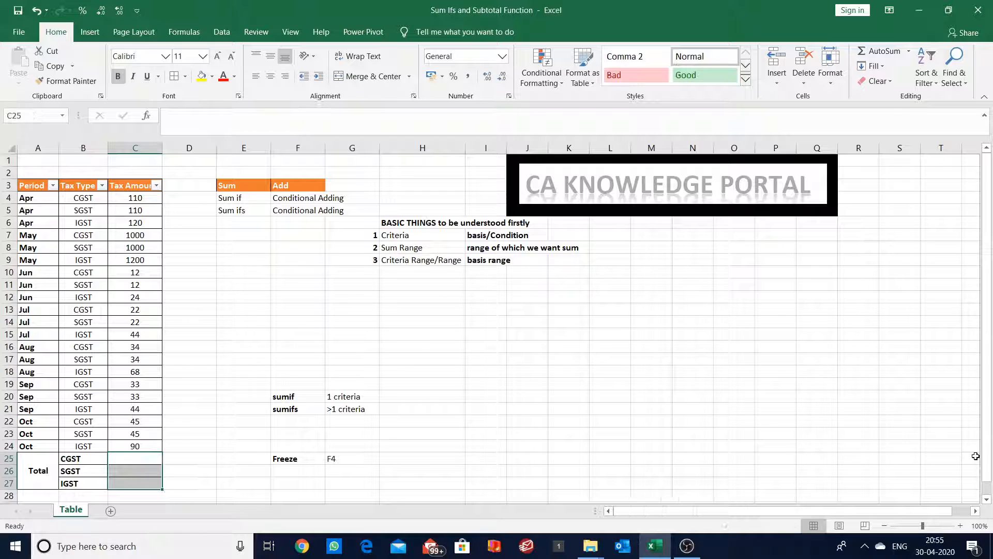
key("shift+Up")
key("shift+Up")
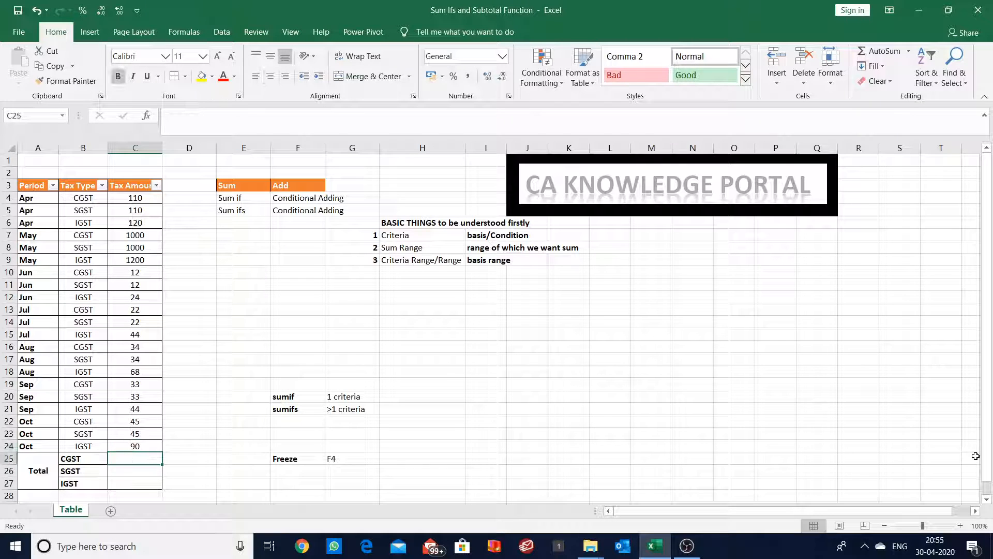
Start a SUMIFS formula in the CGST total cell C25 with C4:C24 as the sum range.
type("=sum")
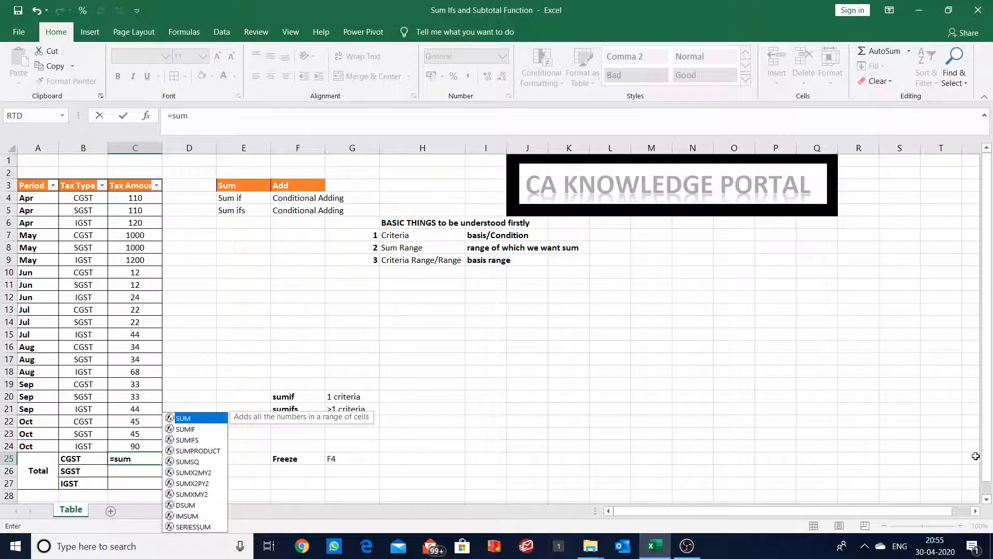
key("Down")
key("Down")
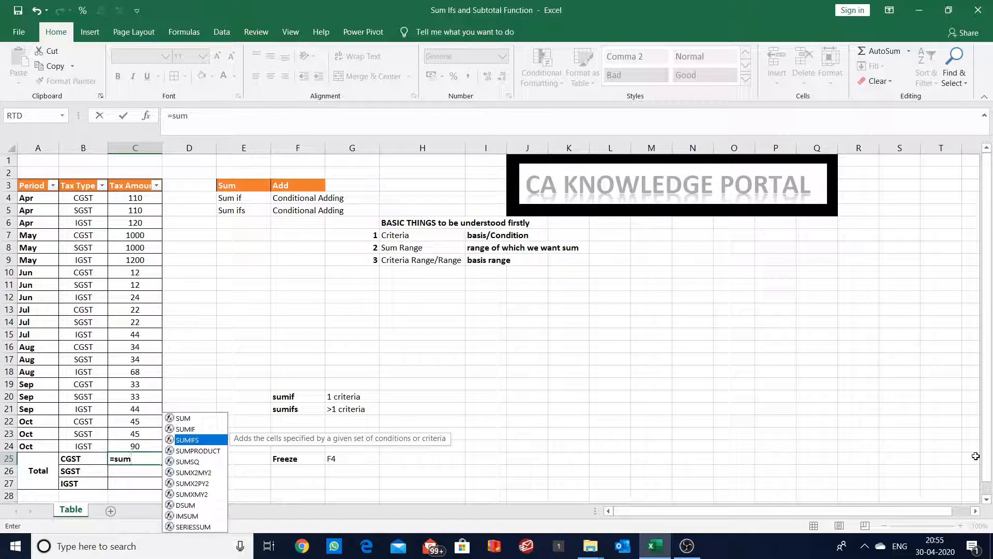
key("Tab")
key("Up")
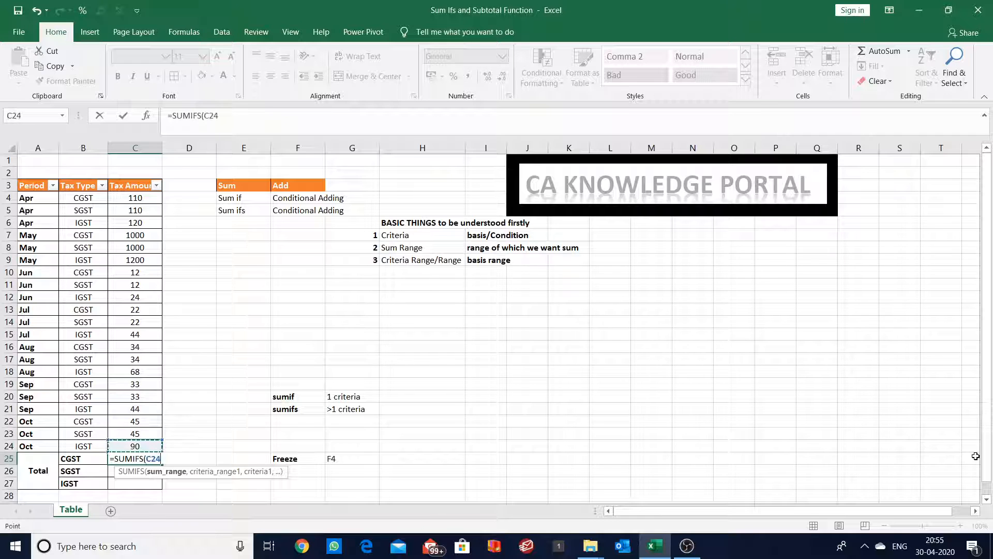
key("Up")
key("Down")
key("ctrl+shift+Up")
key("shift+Down")
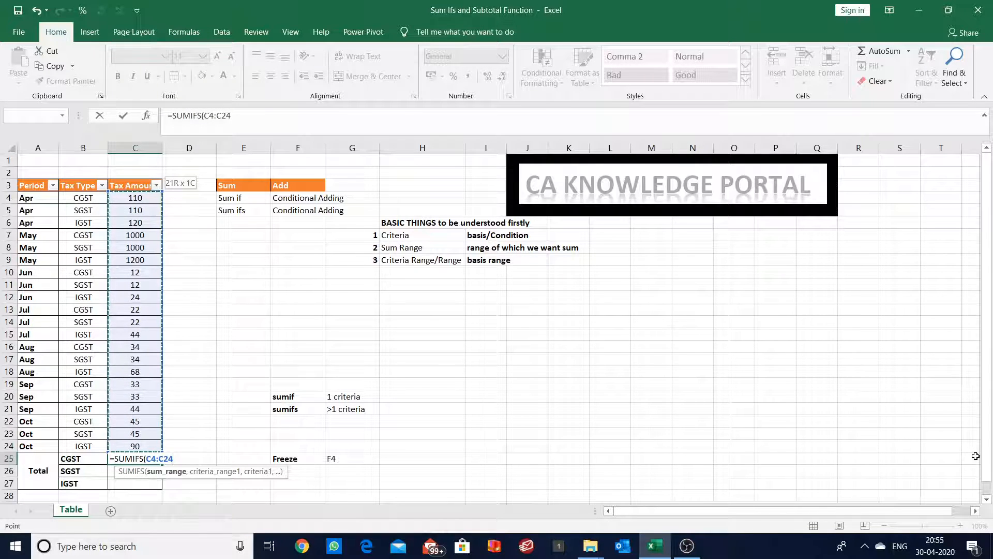
Add the tax types B4:B24 as the first criteria range and B25 as its criterion in the SUMIFS formula.
type(",")
key("Left")
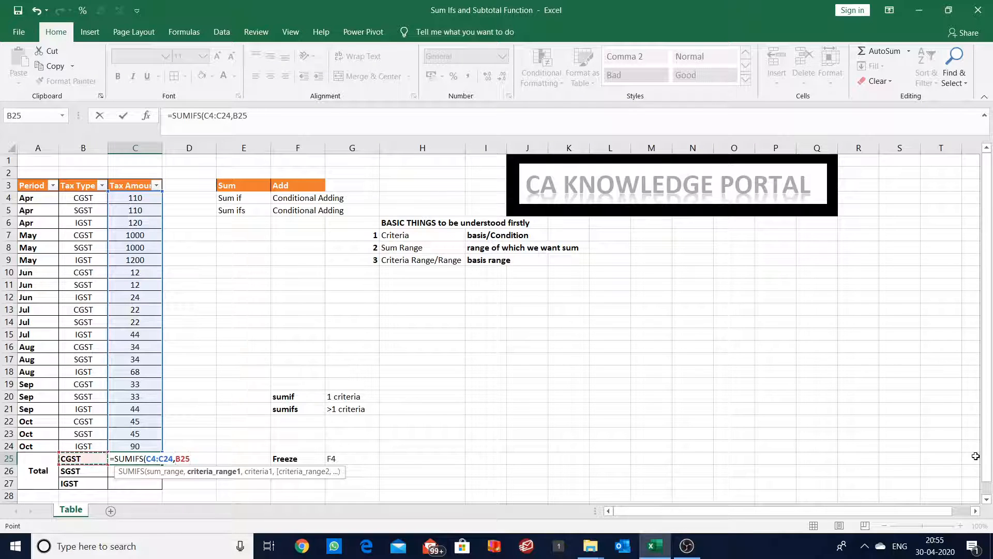
key("Up")
key("ctrl+shift+Up")
key("shift+Down")
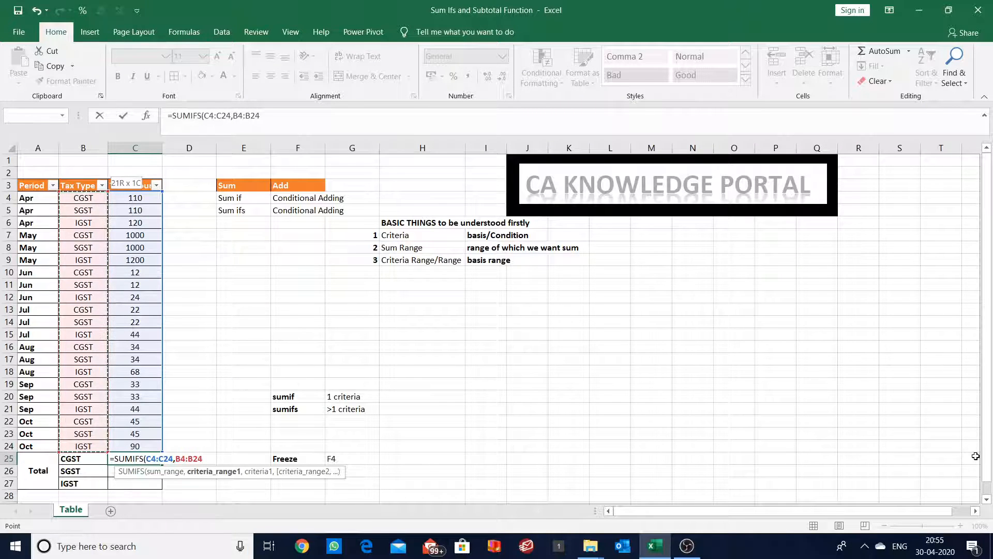
type(",")
key("Left")
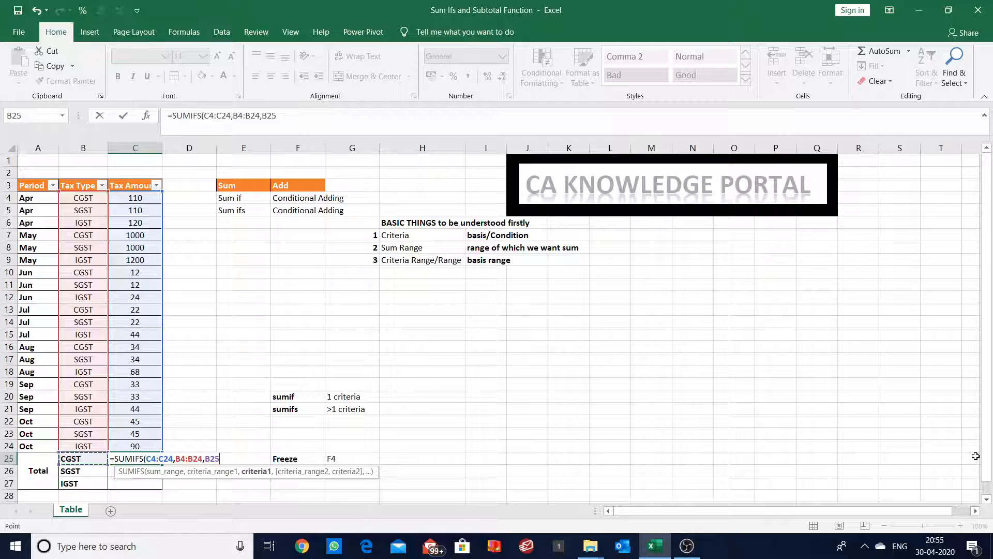
Add the periods A4:A24 as the second criteria range of the SUMIFS formula.
type(",")
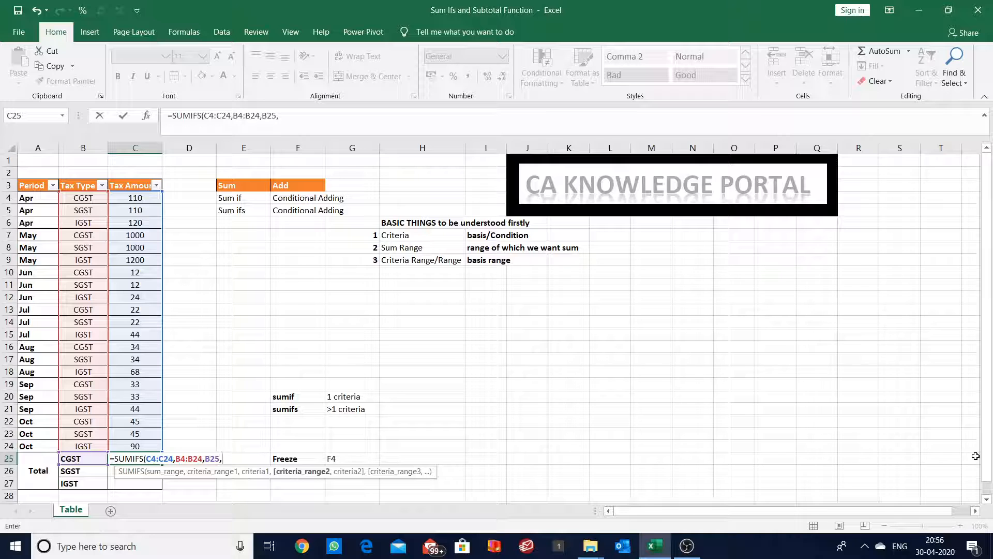
key("Left")
key("Left")
key("Up")
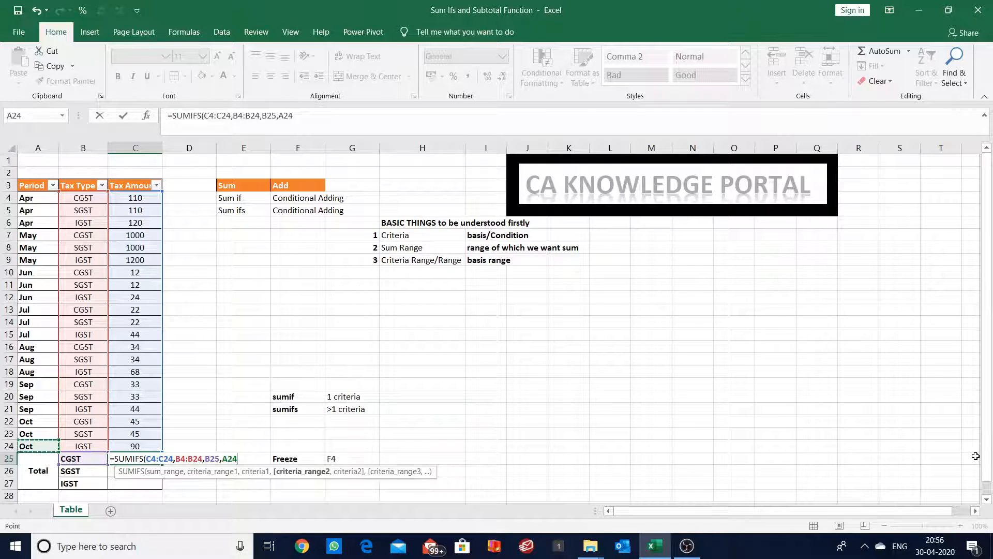
key("ctrl+shift+Up")
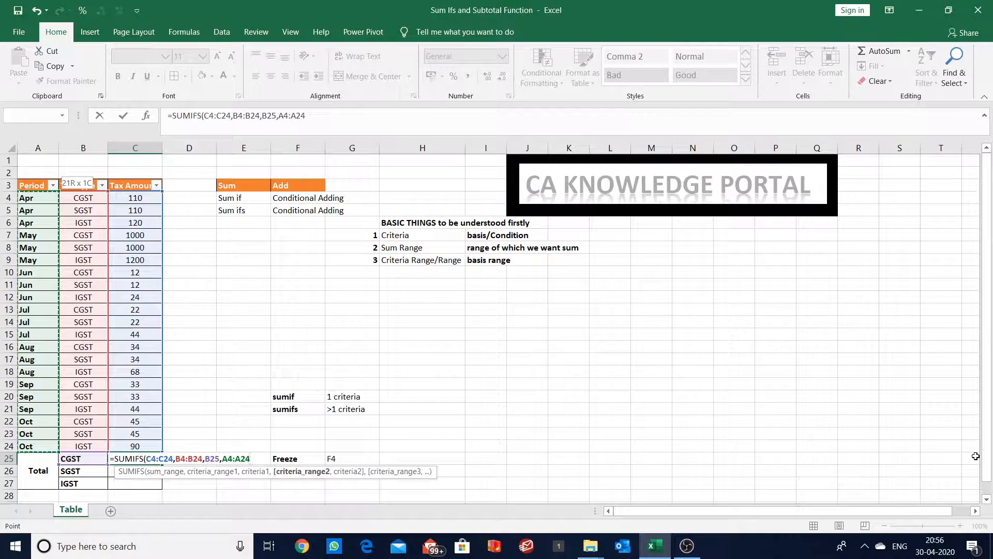
Use the Apr cell A4 as the second criterion and accept the SUMIFS formula in C25.
type(",")
key("Left")
key("Left")
key("Up")
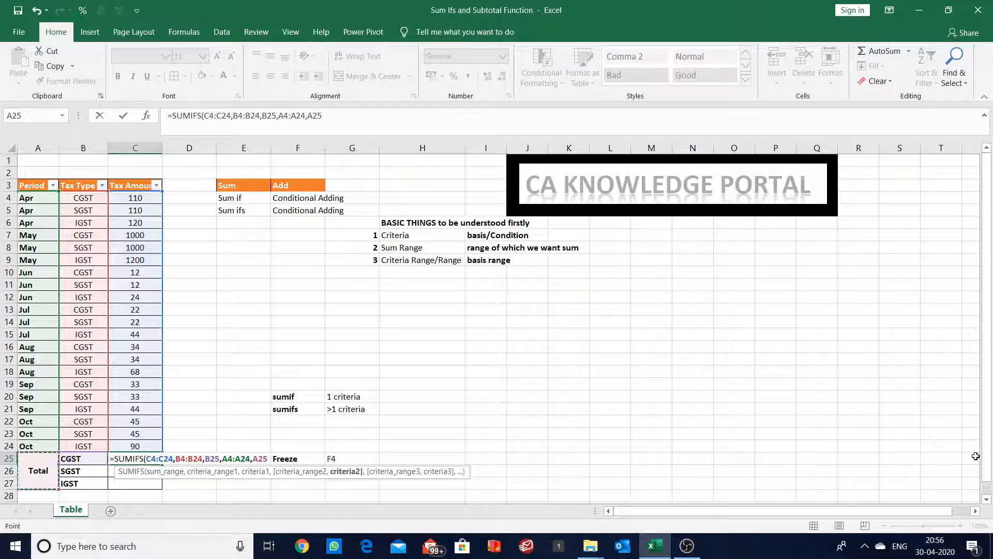
key("Up")
key("Up")
key("Up")
key("Up")
key("Up")
key("Up")
key("Up")
key("Up")
key("Up")
key("Up")
key("Up")
key("Up")
key("Up")
key("Up")
key("Up")
key("Up")
key("Up")
key("Up")
key("Up")
key("Up")
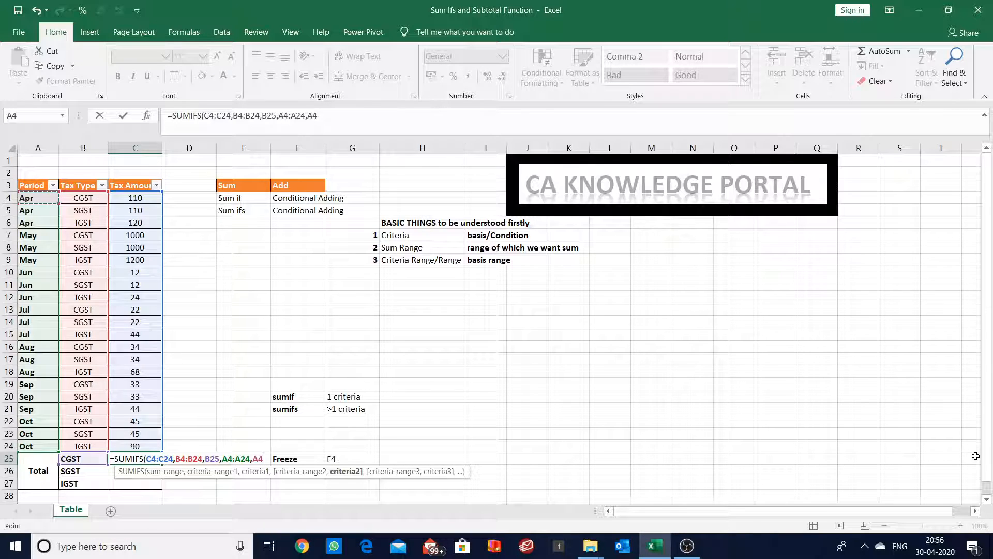
key("Return")
key("Up")
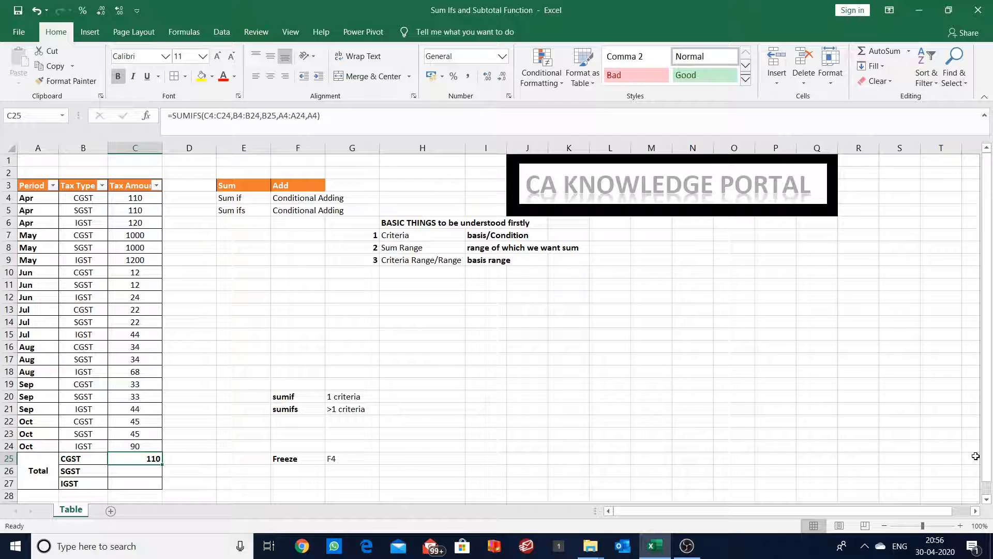
Check the April CGST amount in the Tax Amount column against the SUMIFS total in C25.
key("Up")
key("Up")
key("Up")
key("Up")
key("Up")
key("Up")
key("Up")
key("Up")
key("Up")
key("Up")
key("Up")
key("Up")
key("Up")
key("Up")
key("Up")
key("Up")
key("Up")
key("Up")
key("Up")
key("Up")
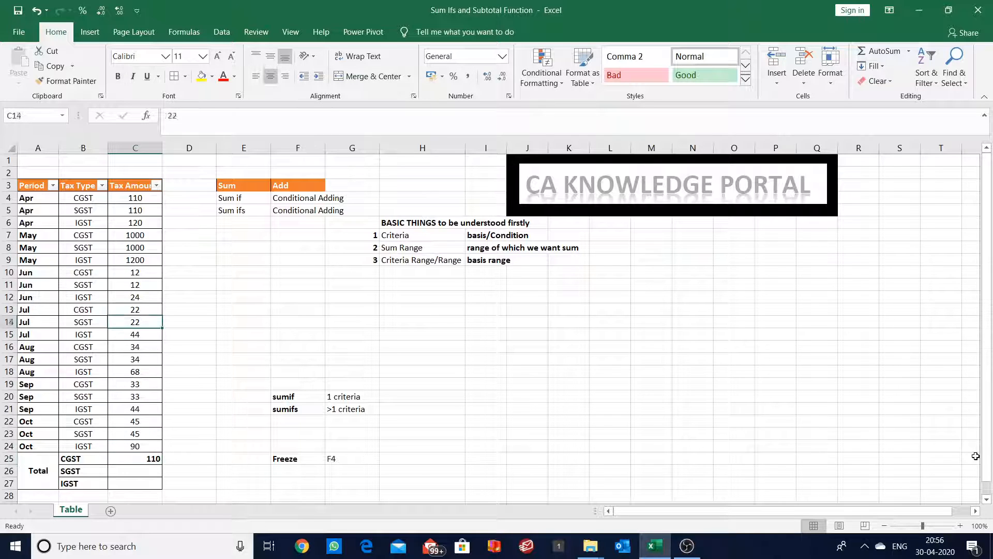
key("Down")
key("Down")
key("Down")
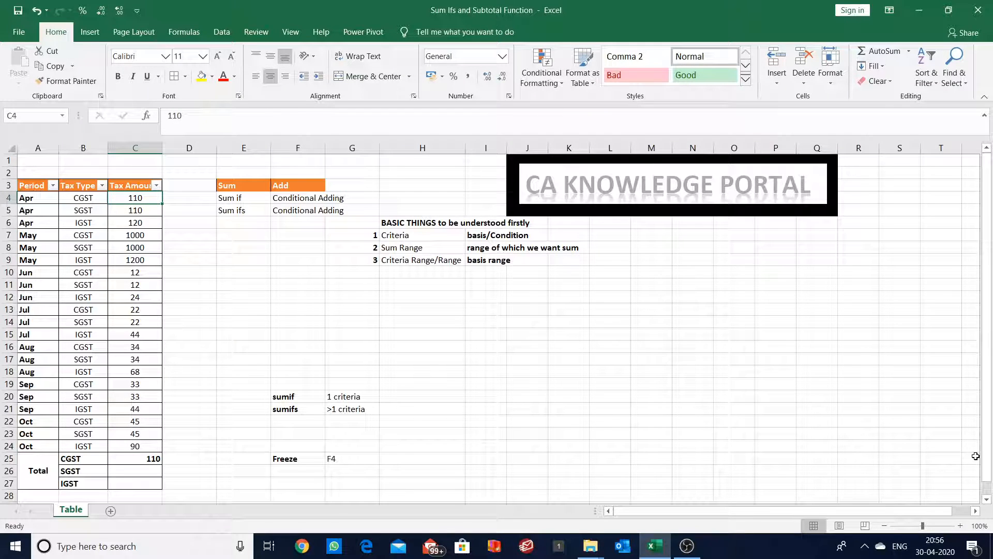
key("Down")
key("Down")
key("Down")
key("Down")
key("Down")
key("Down")
key("Down")
key("Down")
key("Down")
key("Down")
key("Down")
key("Down")
key("Down")
key("Down")
key("Down")
key("Down")
key("Down")
key("Down")
key("Down")
key("Down")
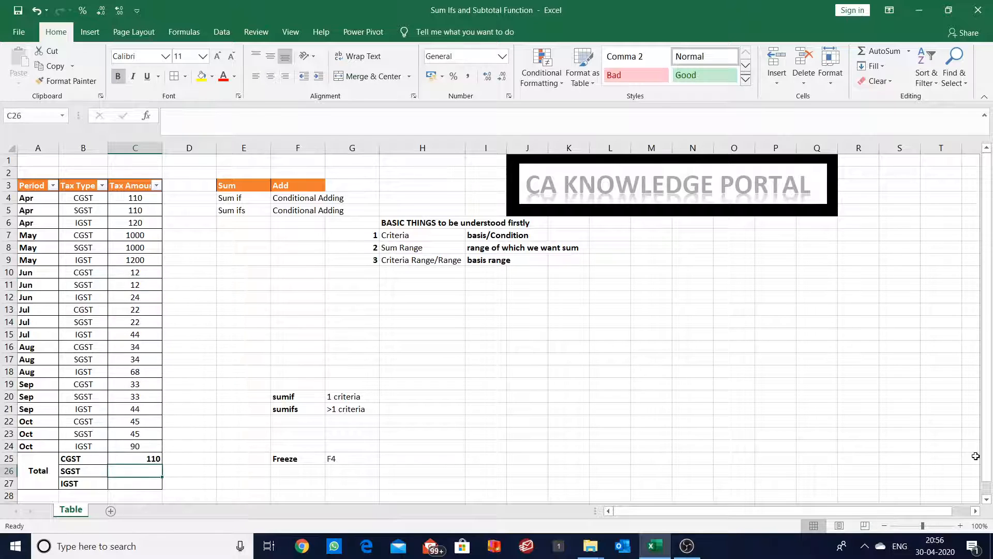
Change the period of the CGST entry in A7 to Apr.
key("Up")
key("Up")
key("Up")
key("Up")
key("Up")
key("Up")
key("Up")
key("Up")
key("Up")
key("Up")
key("Up")
key("Up")
key("Up")
key("Up")
key("Up")
key("Up")
key("Up")
key("Up")
key("Up")
key("Up")
key("Up")
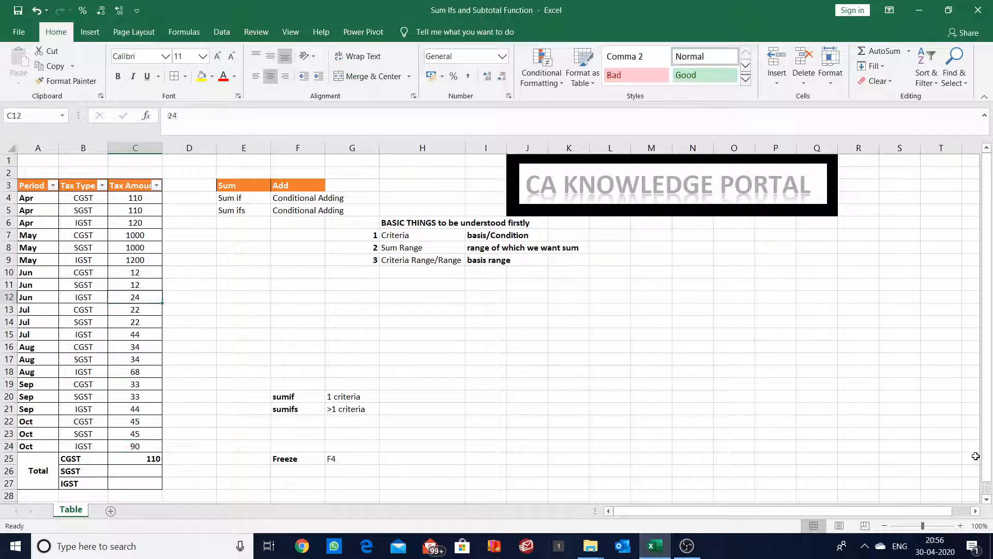
key("Left")
key("Left")
key("Down")
key("Down")
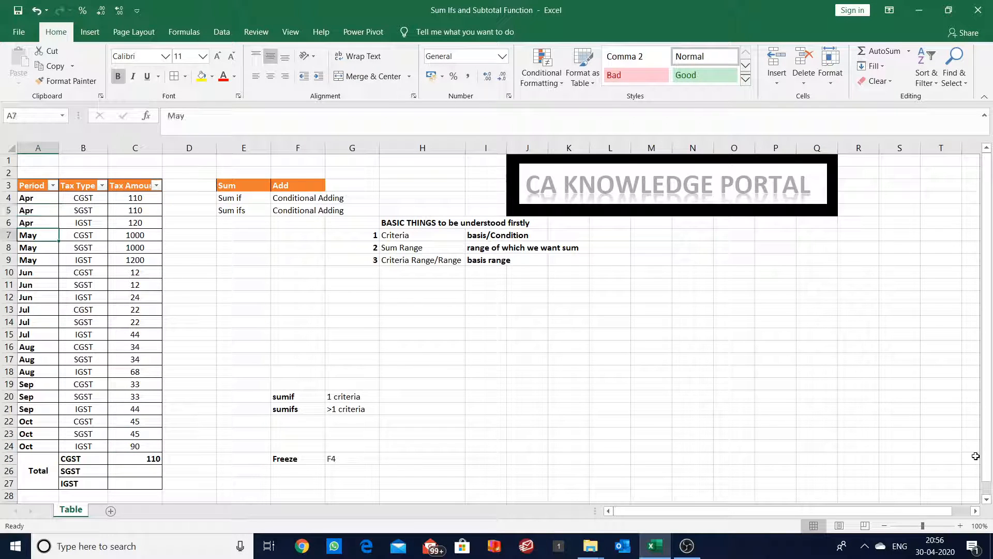
type("Apr")
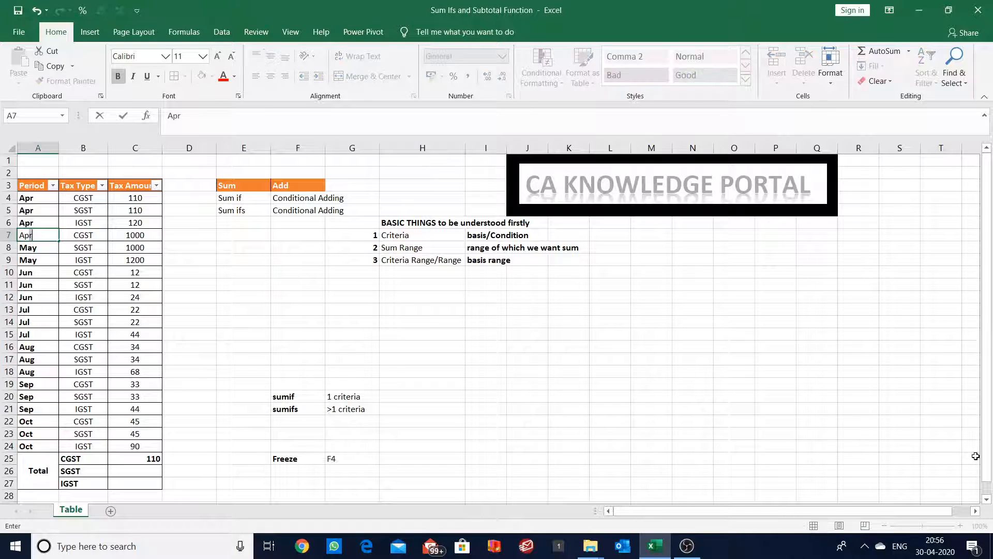
key("Return")
Check how the SUMIFS total in C25 responds to the changed period in A7.
key("Right")
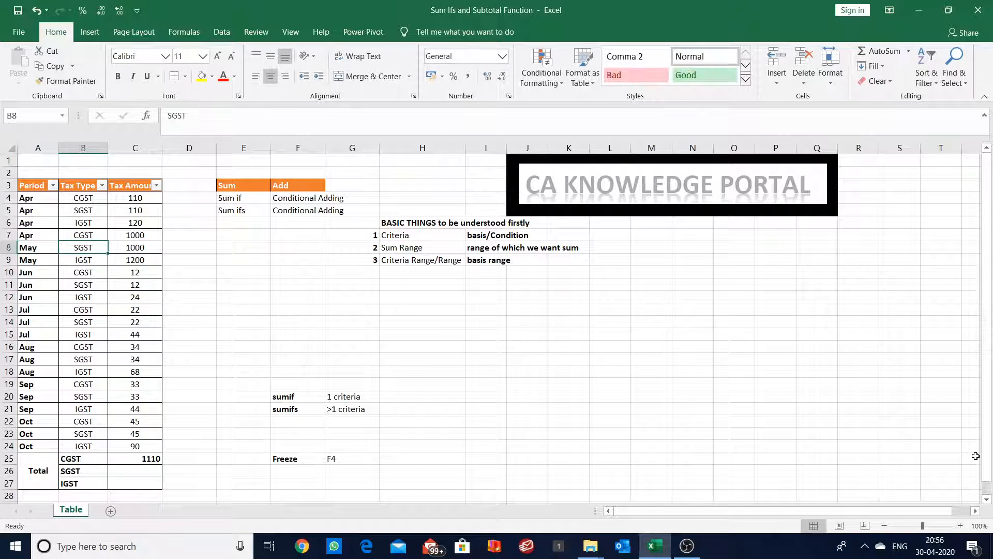
key("Right")
key("Down")
key("Down")
key("Down")
key("Down")
key("Down")
key("Down")
key("Down")
key("Down")
key("Down")
key("Down")
key("Down")
key("Down")
key("Down")
key("Down")
key("Down")
key("Down")
key("Down")
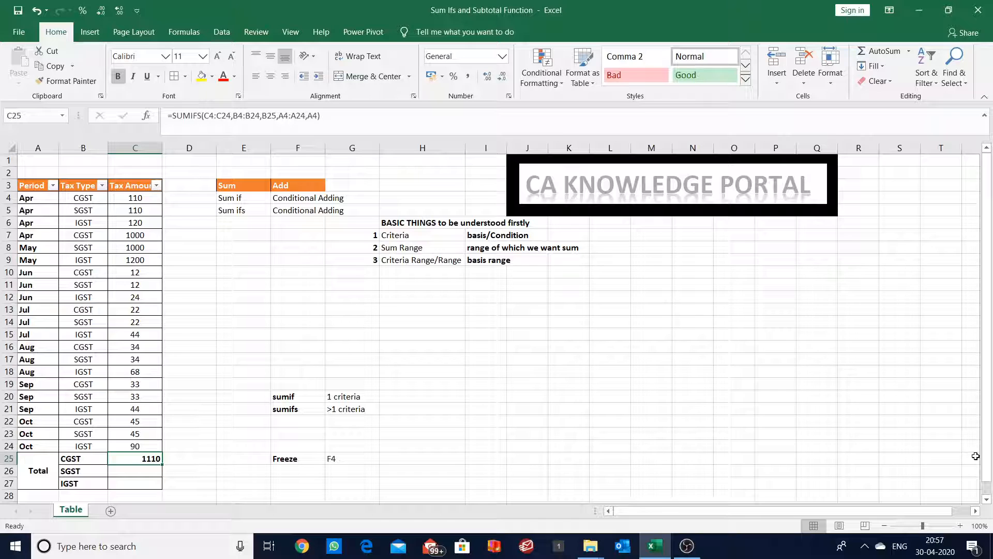
Freeze the sum range of the SUMIFS formula in C25 as $C$4:$C$24.
key("F2")
key("Left")
key("Left")
key("Left")
key("Left")
key("Left")
key("Left")
key("Left")
key("Left")
key("Left")
key("Left")
key("Left")
key("Left")
key("Left")
key("Left")
key("Left")
key("Left")
key("Left")
key("Left")
key("Left")
key("Left")
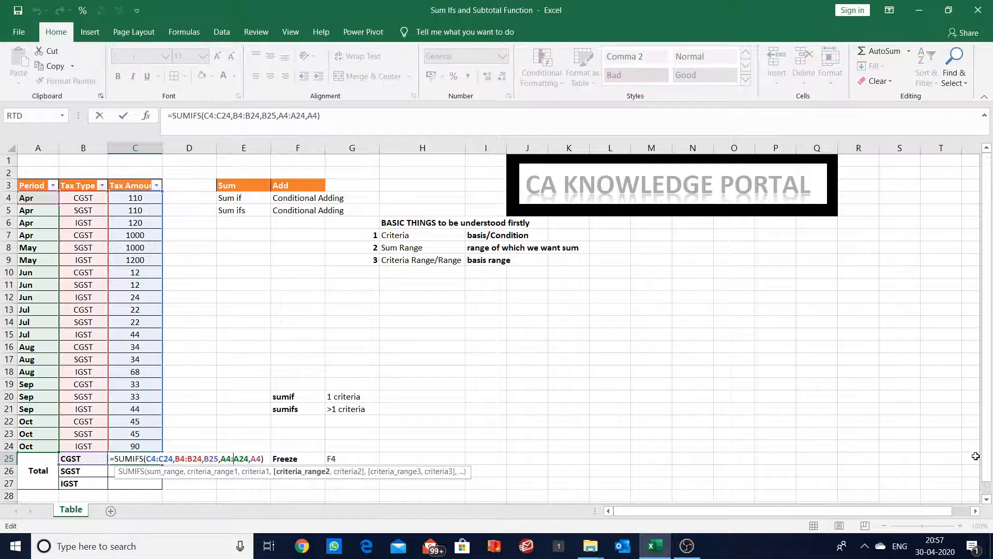
key("F4")
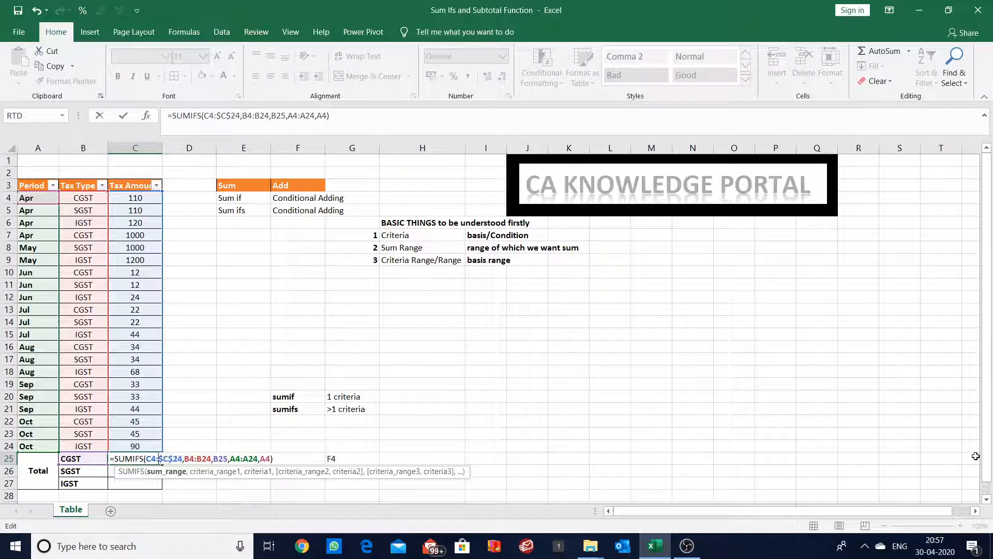
key("Right")
key("Right")
key("Right")
key("Right")
key("Right")
key("Right")
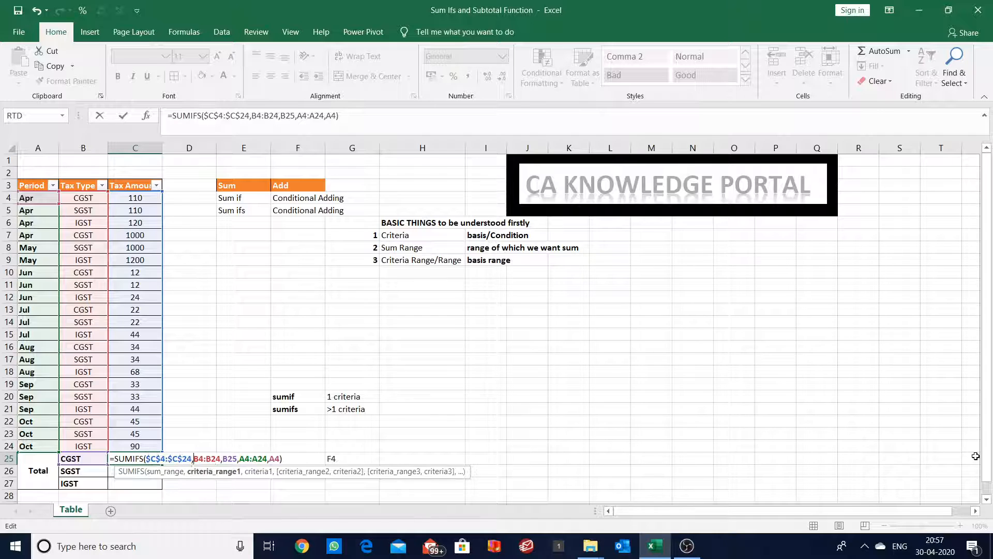
Freeze the first criteria range of the C25 formula as $B$4:$B$24.
key("F4")
key("Right")
key("Right")
key("F4")
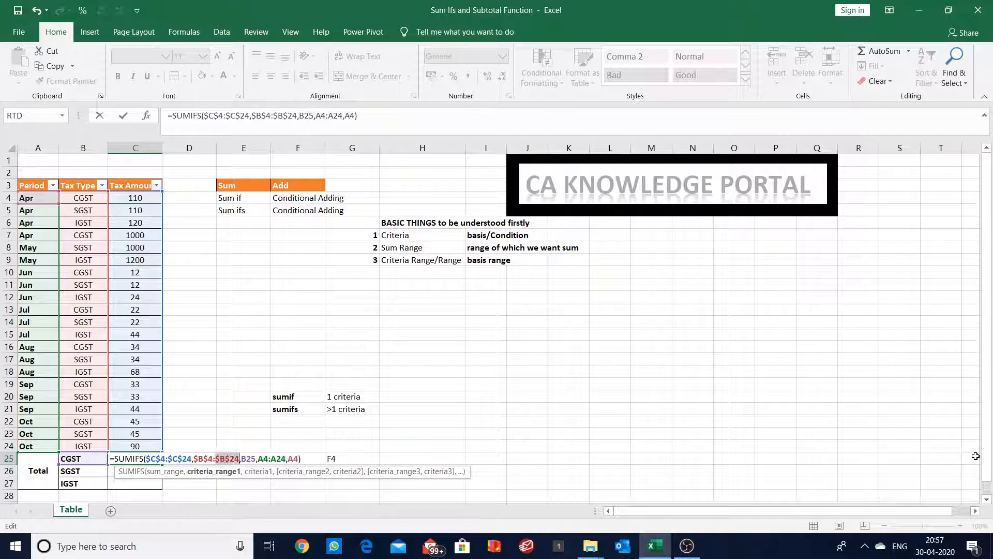
Freeze the second criteria range as $A$4:$A$24 and accept the SUMIFS formula in C25.
key("Right")
key("Right")
key("Right")
key("Right")
key("Right")
key("Right")
key("F4")
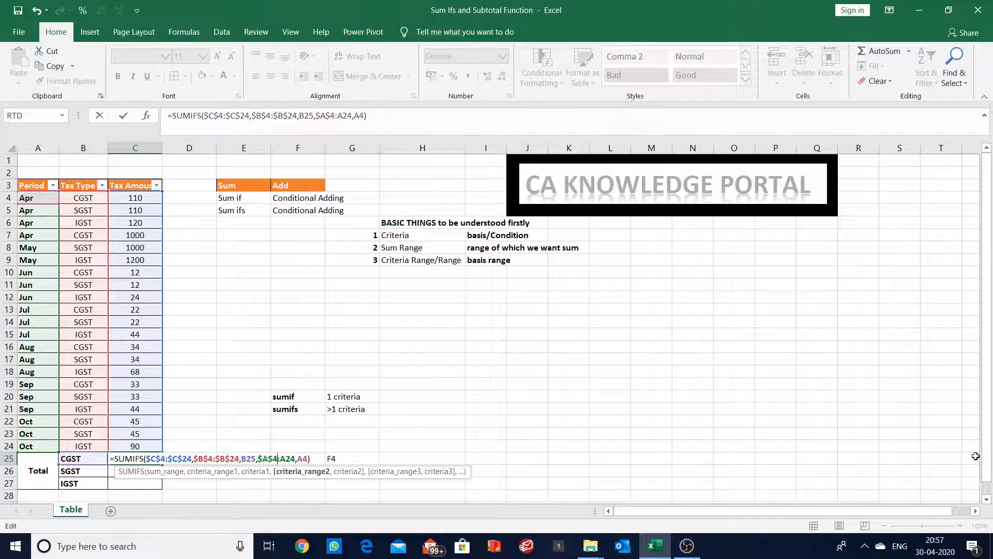
key("Right")
key("Right")
key("F4")
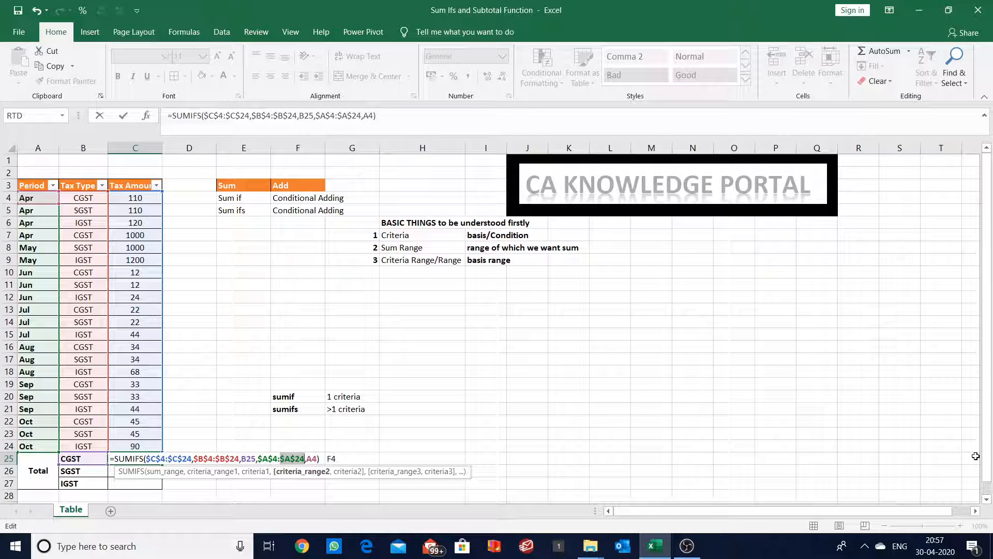
key("ctrl+Return")
Copy the SUMIFS formula from C25 down to the SGST and IGST totals in C26 and C27.
key("ctrl+c")
key("shift+Down")
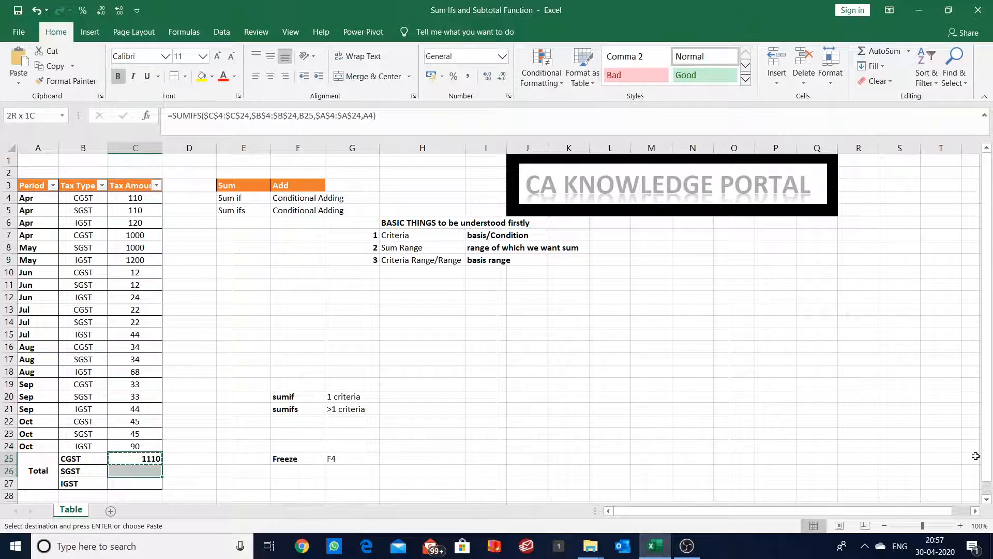
key("shift+Down")
key("ctrl+v")
key("Escape")
Check the copied SUMIFS formulas in C26 and C27 and the SGST criterion in B26.
key("Down")
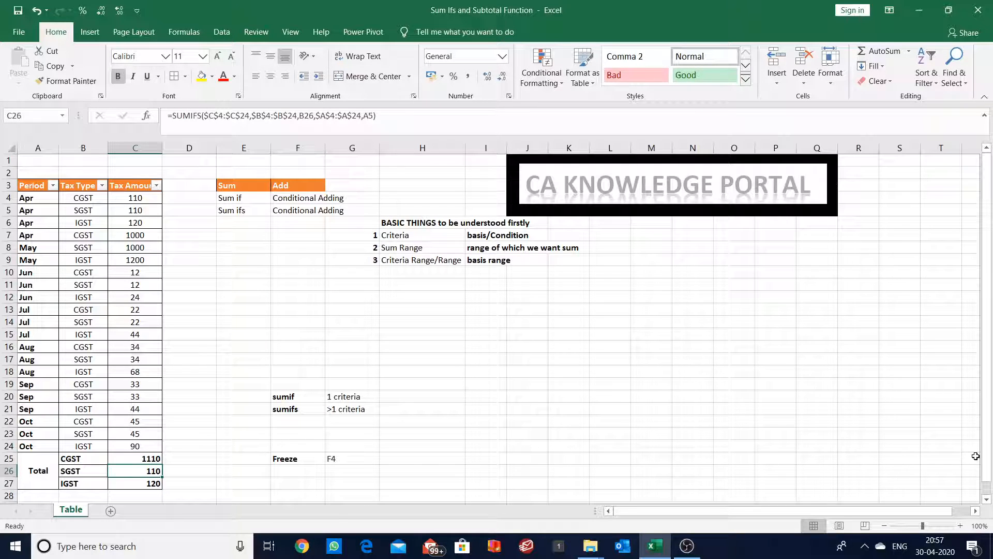
key("Down")
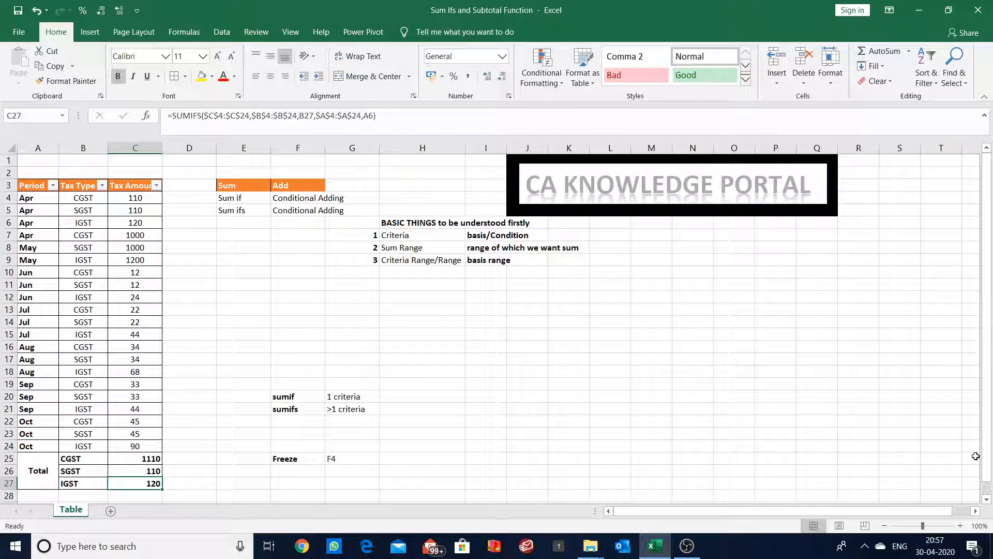
key("Up")
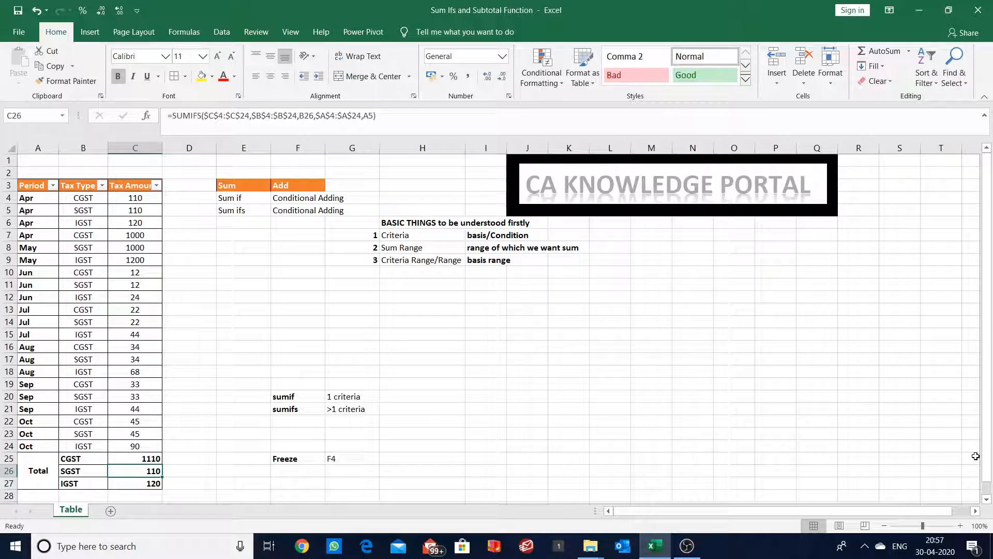
key("Left")
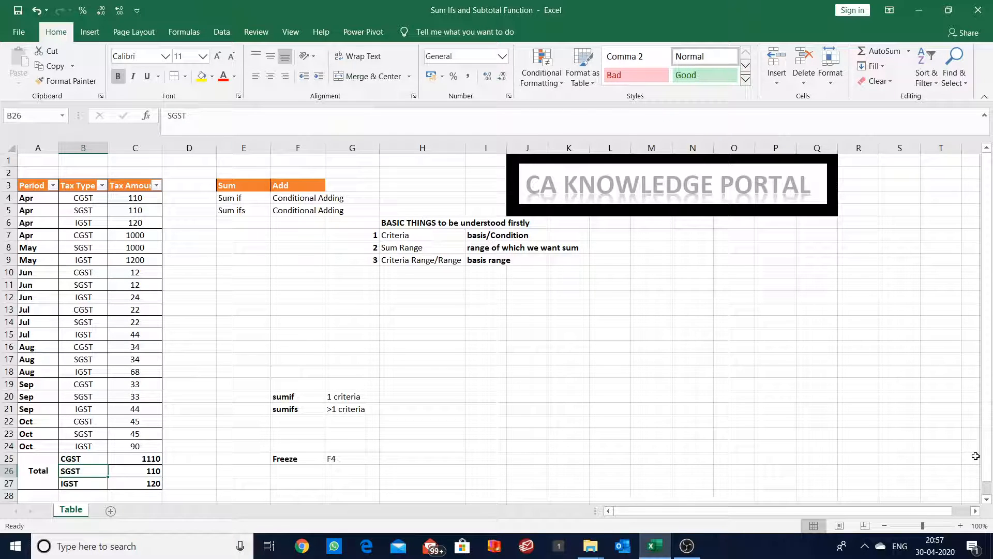
Review the Tax Type and Period columns for the Apr entries that feed the SGST and IGST totals.
key("Up")
key("Up")
key("Up")
key("Up")
key("Up")
key("Up")
key("Up")
key("Up")
key("Up")
key("Up")
key("Up")
key("Up")
key("Up")
key("Up")
key("Up")
key("Up")
key("Up")
key("Up")
key("Up")
key("Up")
key("Left")
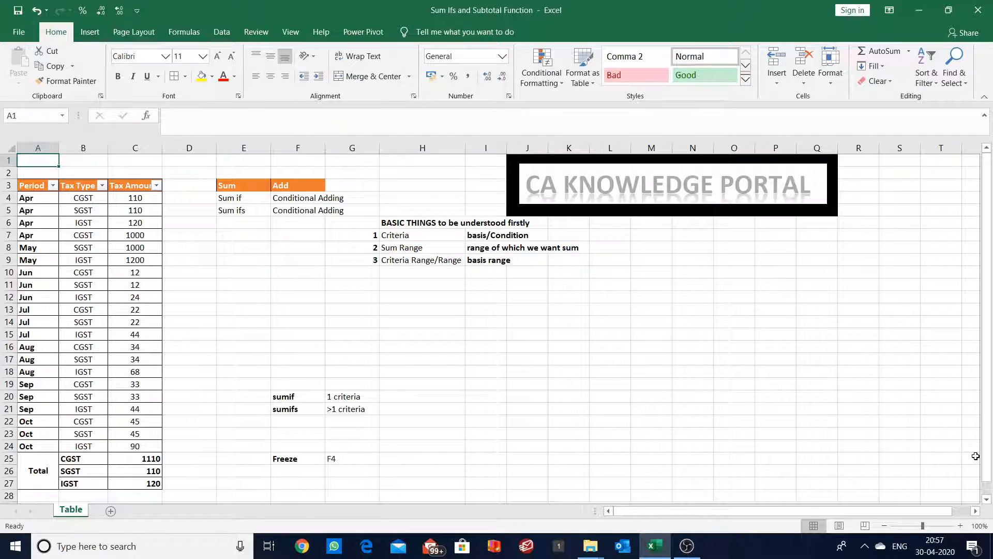
key("Down")
key("Down")
key("Down")
key("Down")
key("Down")
key("Down")
key("Down")
key("Down")
key("Down")
key("Down")
key("Down")
key("Down")
key("Down")
key("Down")
key("Down")
key("Down")
key("Down")
key("Down")
key("Down")
key("Down")
key("Down")
key("Down")
key("Down")
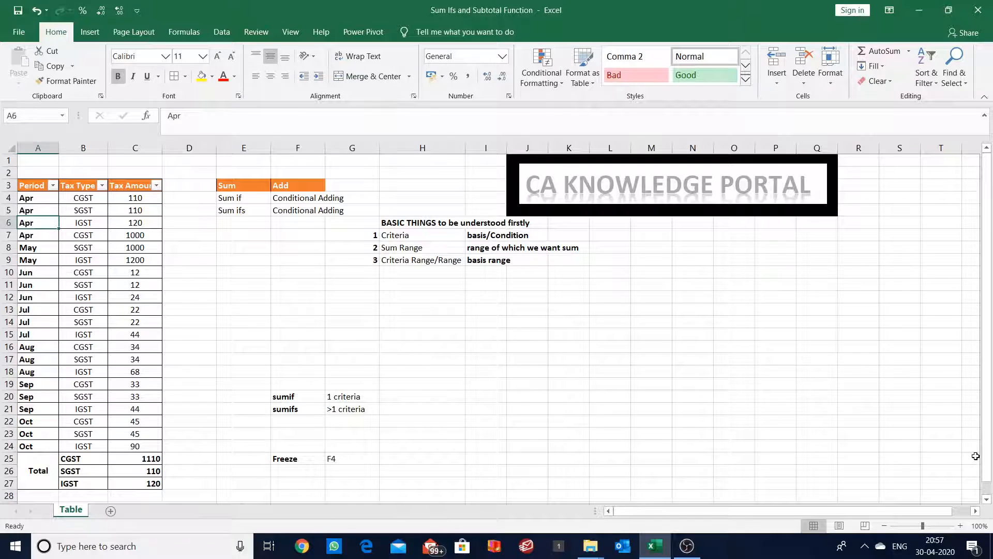
Change the period of the SGST entry in A17 to Apr.
key("Up")
key("Up")
key("Up")
key("Up")
key("Up")
key("Up")
key("Up")
key("Up")
key("Up")
key("Up")
key("Up")
key("Down")
key("Down")
key("Down")
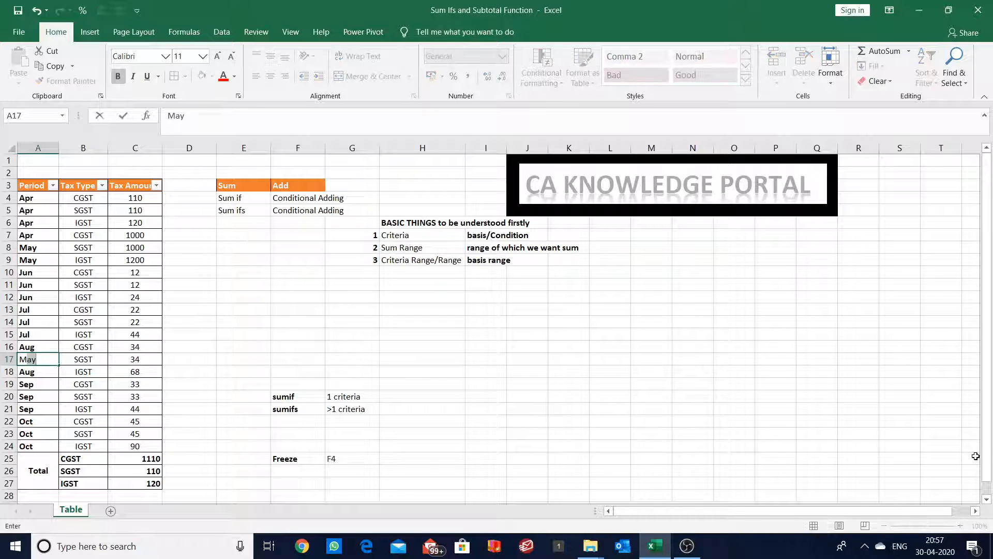
key("BackSpace")
type("Apr")
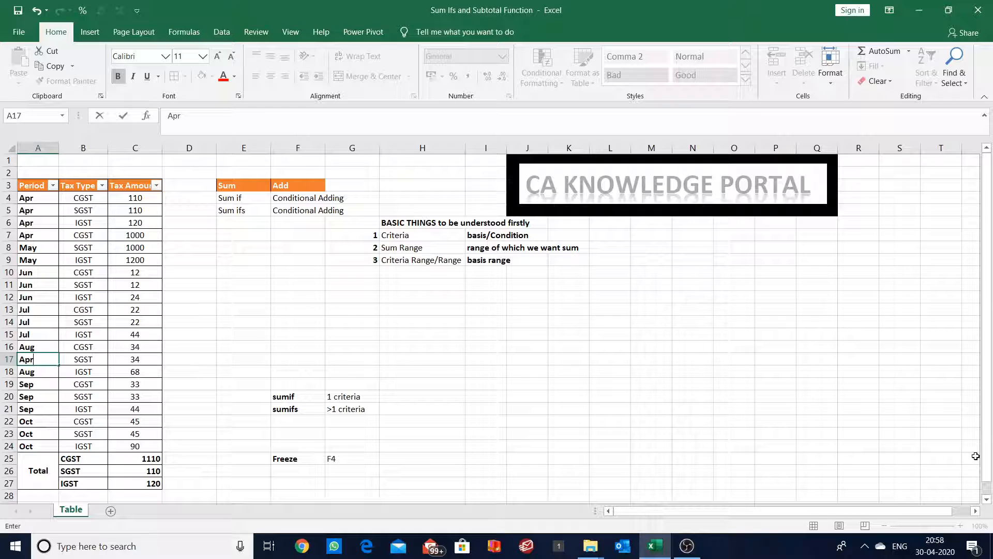
key("Return")
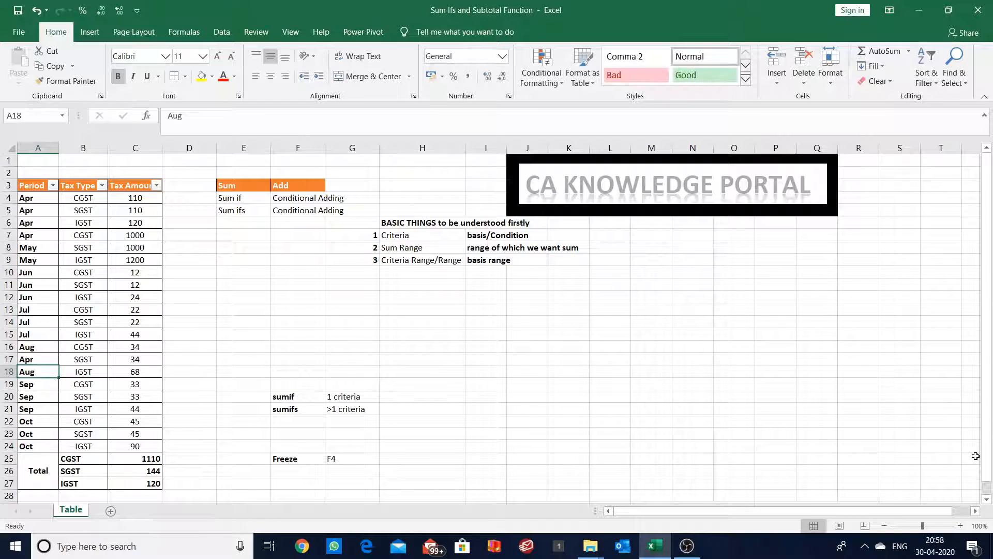
Check how the SGST total in C26 responds to the changed period in A17.
key("Down")
key("Down")
key("Down")
key("Down")
key("Right")
key("Right")
key("Down")
key("Down")
key("Down")
key("Down")
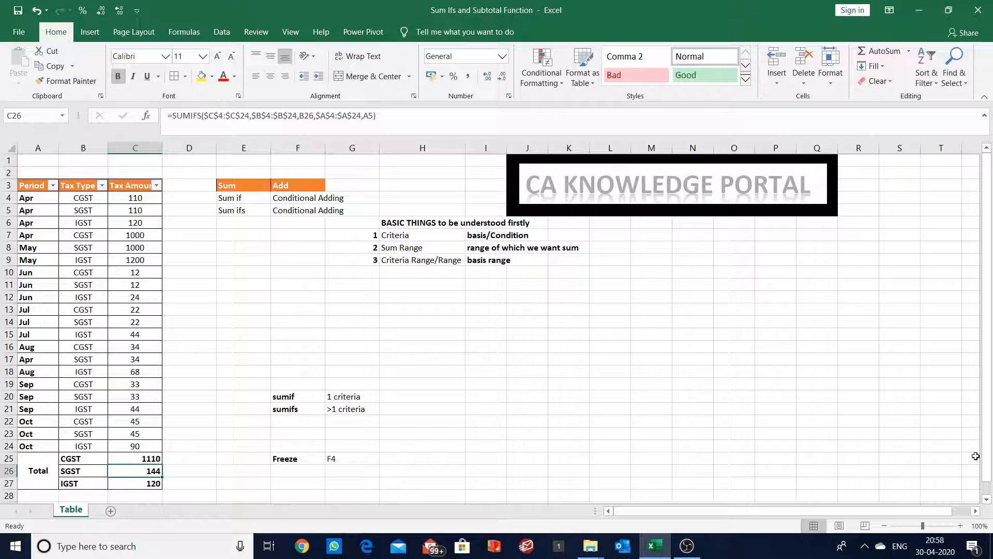
key("Up")
key("Up")
key("Up")
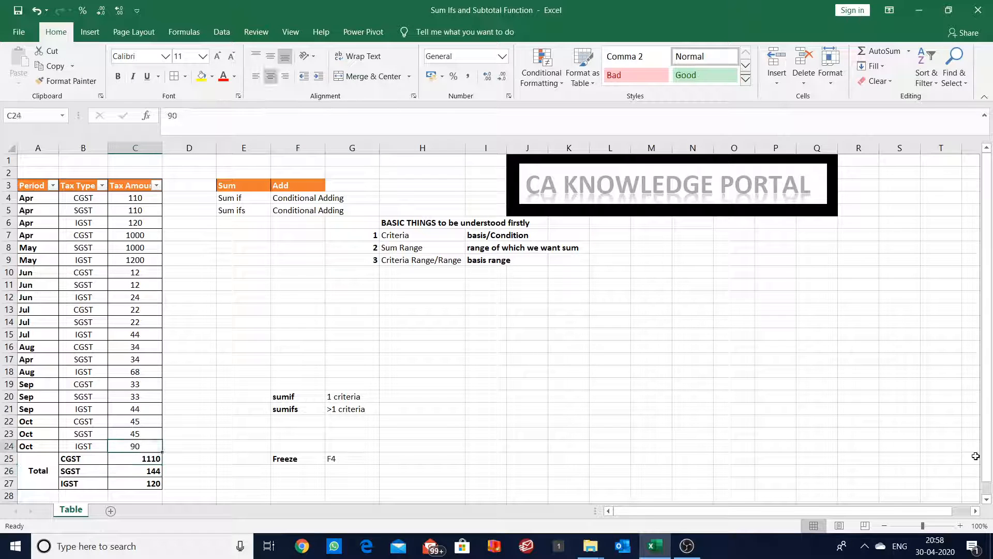
key("Up")
key("Up")
key("Up")
key("Up")
key("Up")
key("Up")
key("Up")
key("Up")
key("Up")
key("Up")
key("Up")
key("Up")
key("Up")
key("Up")
key("Up")
key("Up")
key("Up")
key("Up")
key("Up")
key("Up")
key("Down")
key("Down")
key("Down")
key("Down")
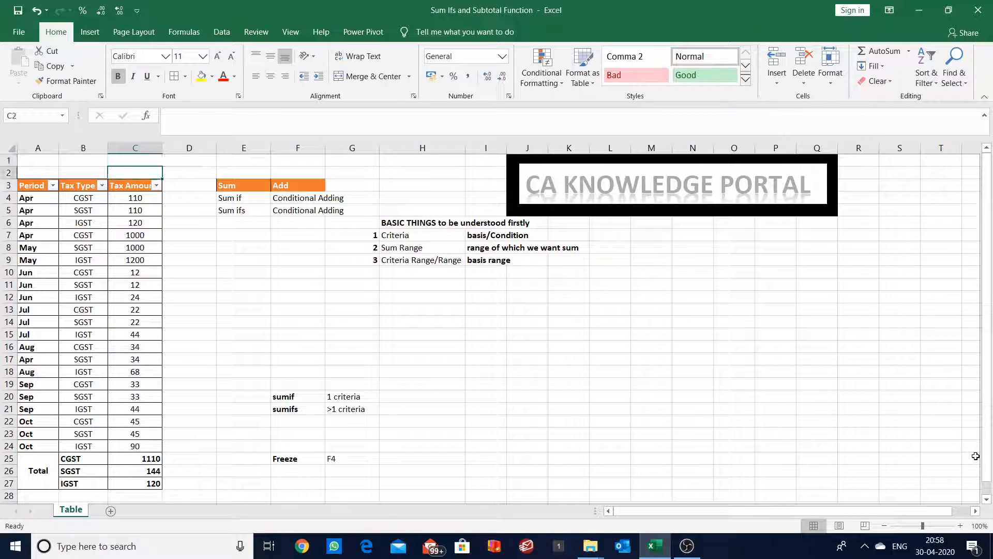
key("Down")
key("Up")
key("Up")
key("Up")
key("Up")
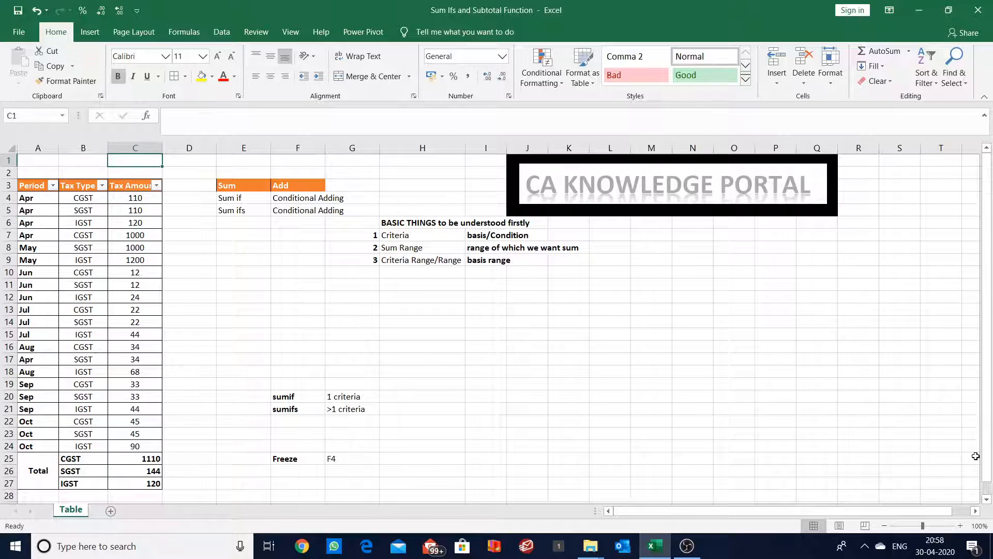
key("Right")
key("Right")
key("Right")
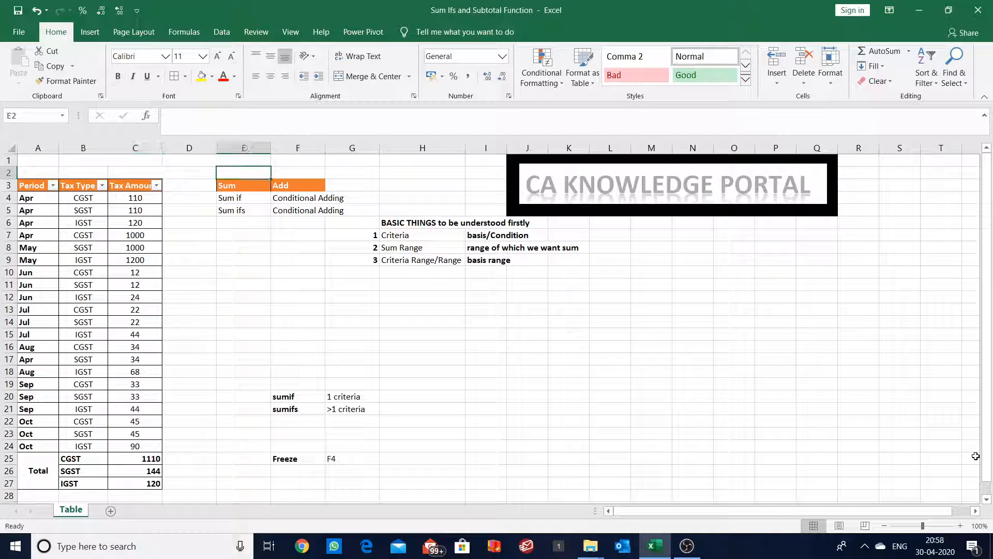
key("Left")
key("Left")
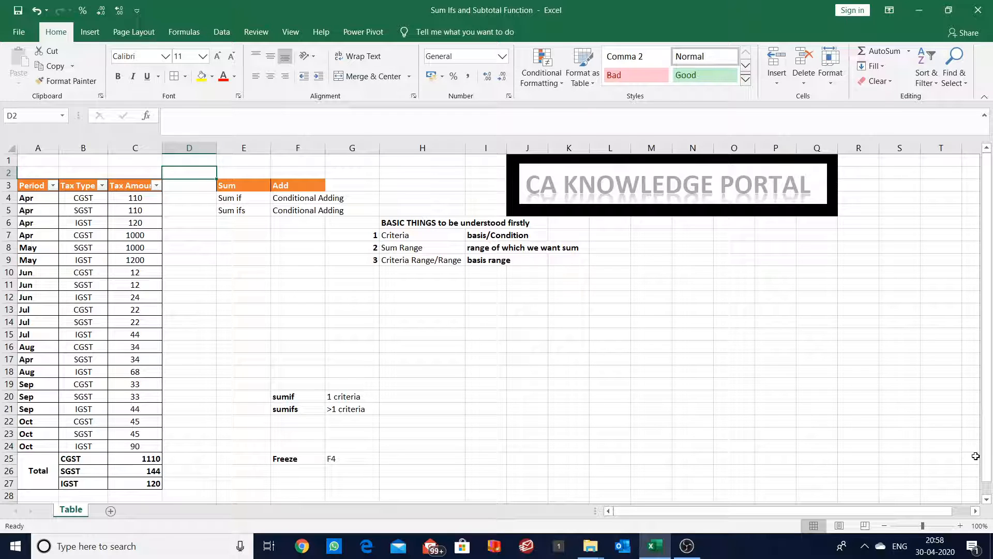
key("Up")
key("Left")
key("Left")
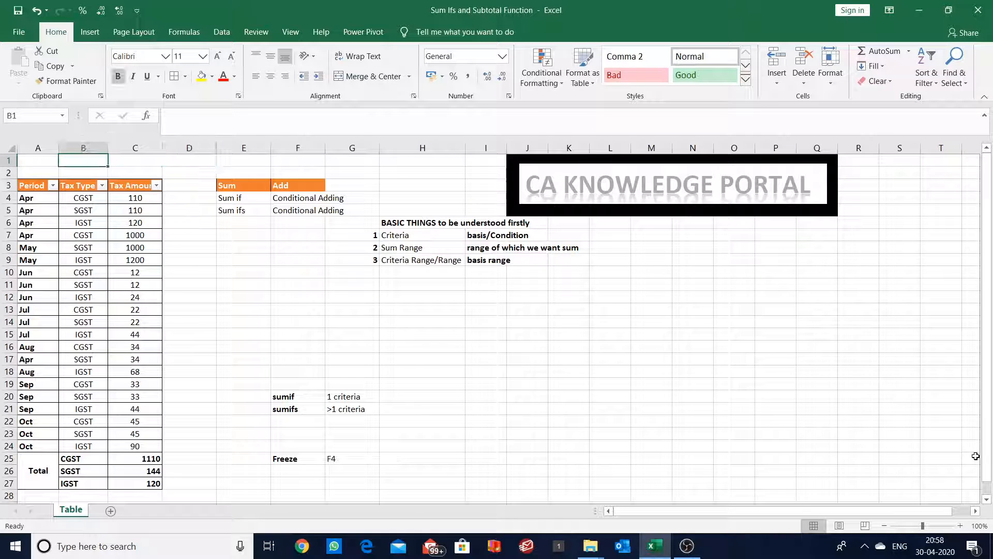
key("Down")
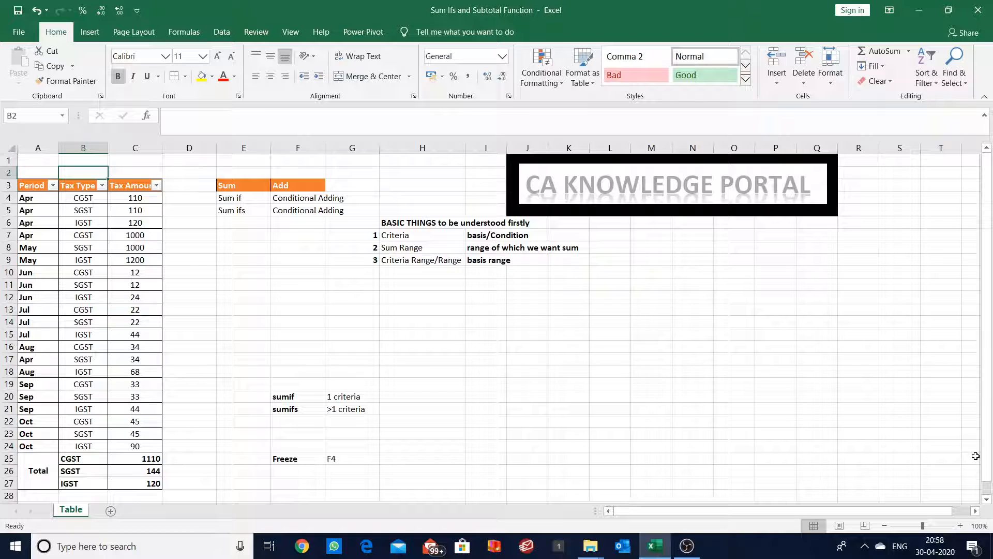
type("=sub")
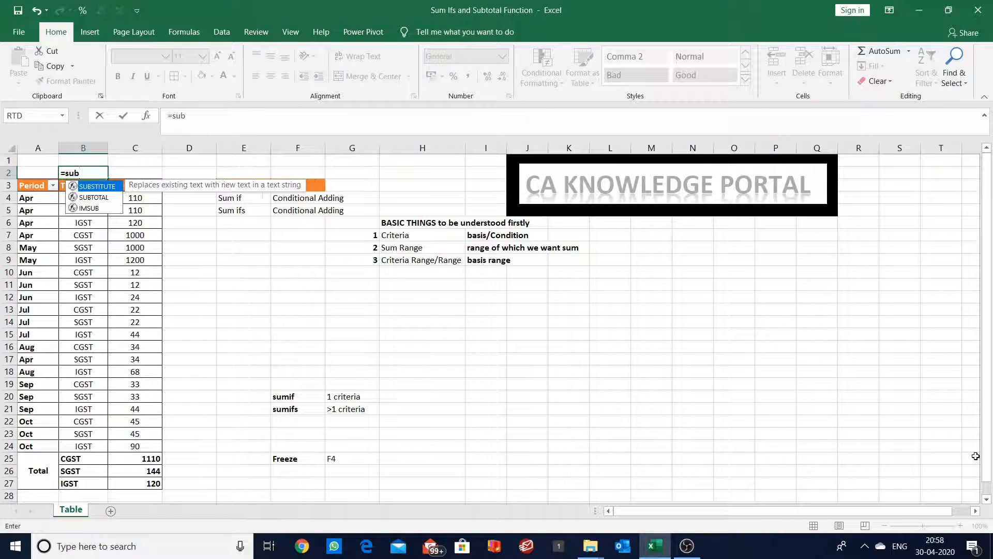
key("Down")
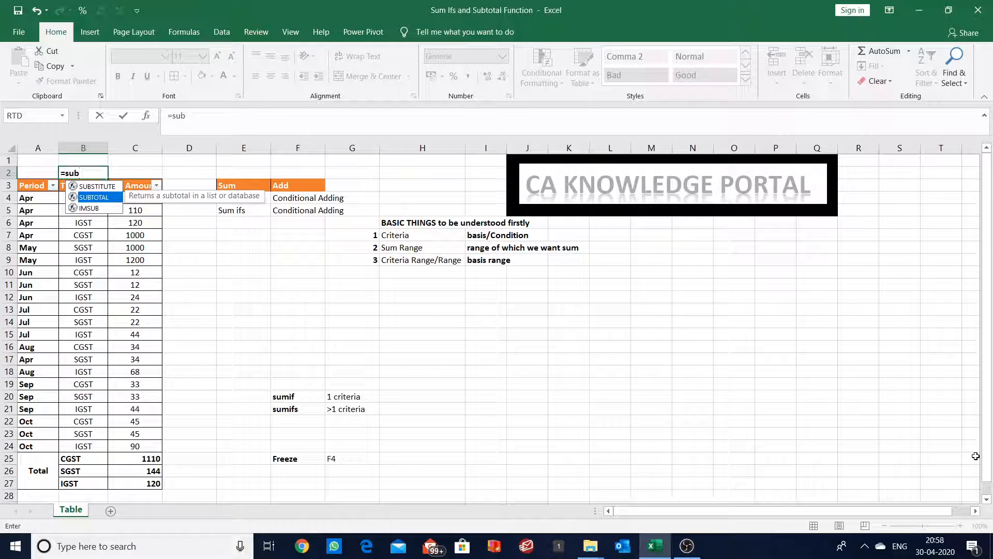
key("Escape")
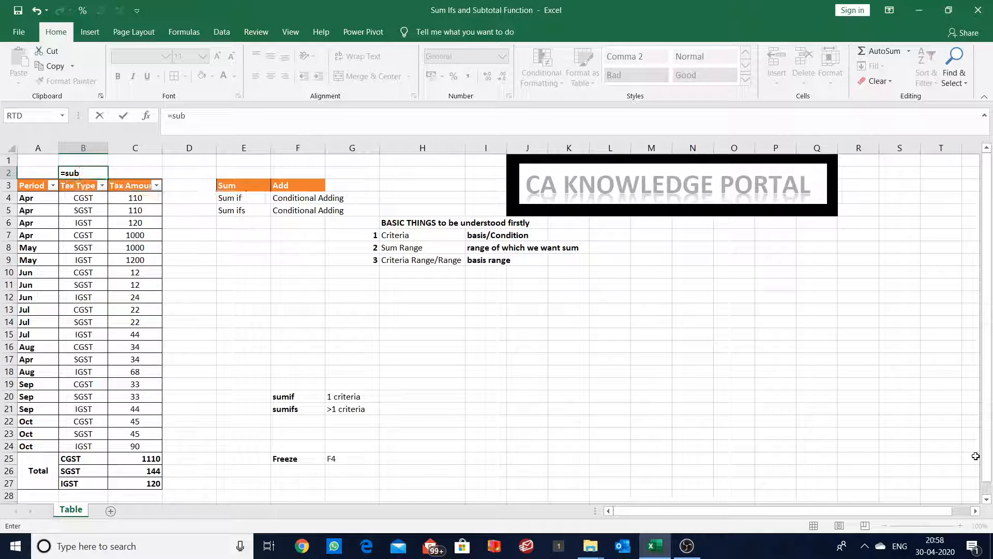
key("alt+Tab")
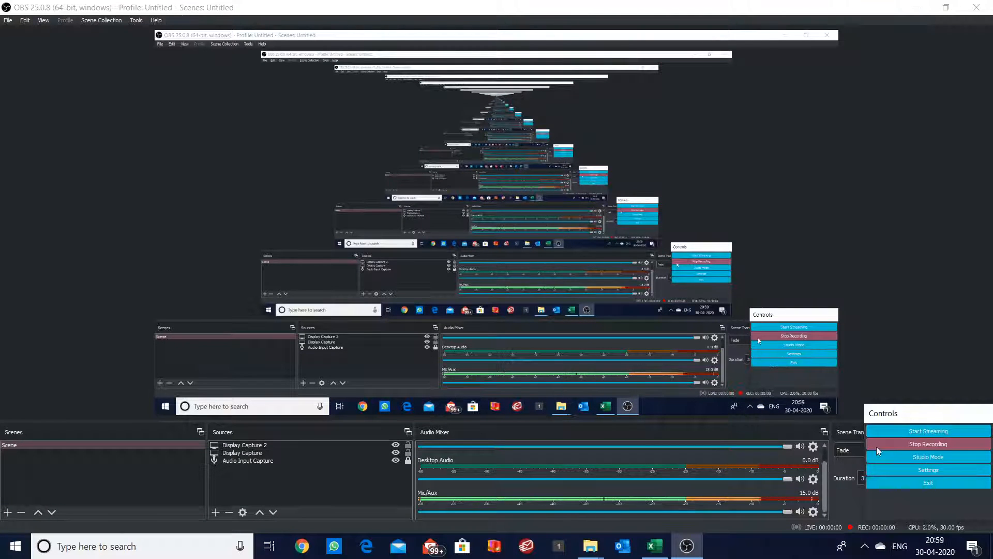
key("alt+Tab")
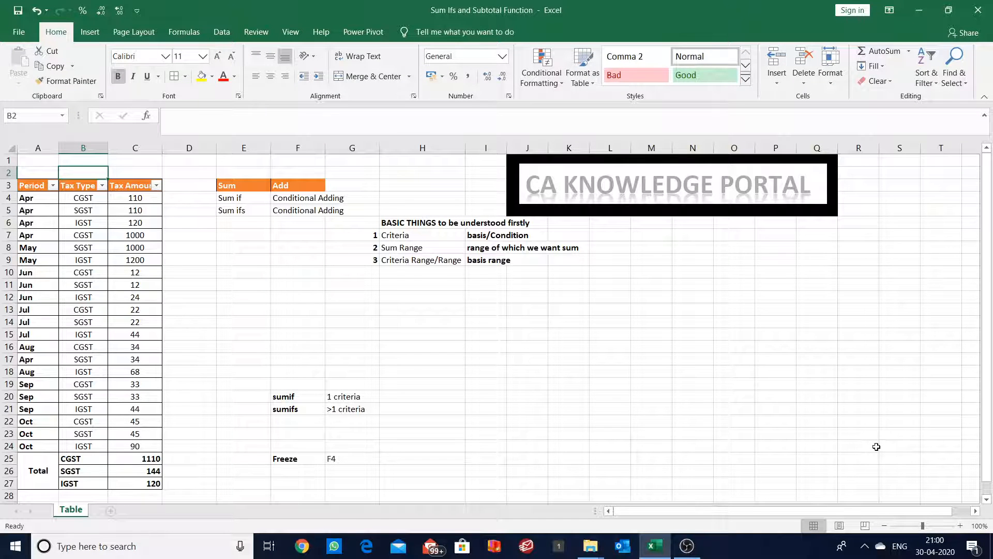
Clear the SUMIFS totals for CGST, SGST and IGST in C25:C27.
key("Down")
key("Down")
key("Down")
key("Down")
key("Down")
key("Down")
key("Down")
key("Down")
key("Down")
key("Down")
key("Down")
key("Down")
key("Down")
key("Down")
key("Down")
key("Down")
key("Down")
key("Down")
key("Down")
key("Down")
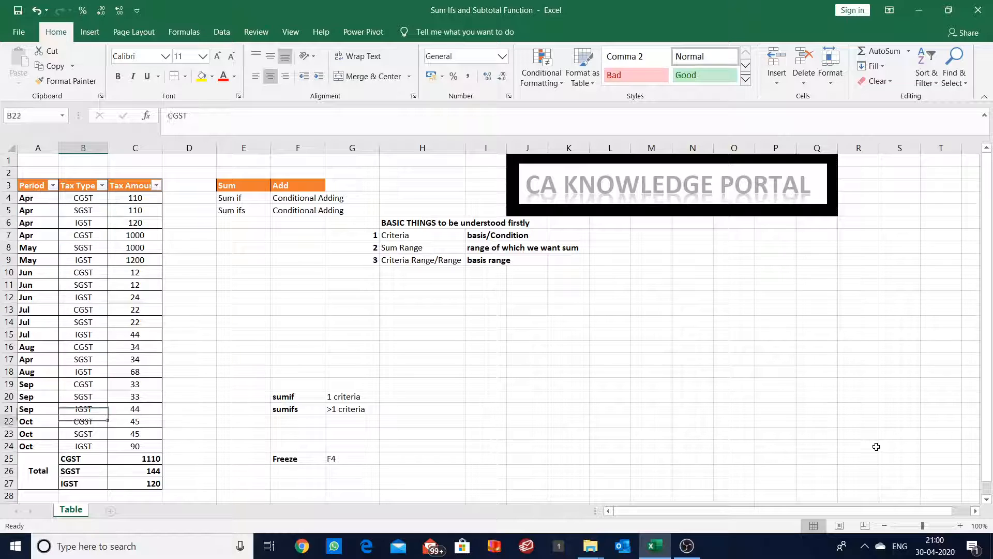
key("Down")
key("Down")
key("Down")
key("Right")
key("shift+Down")
key("shift+Down")
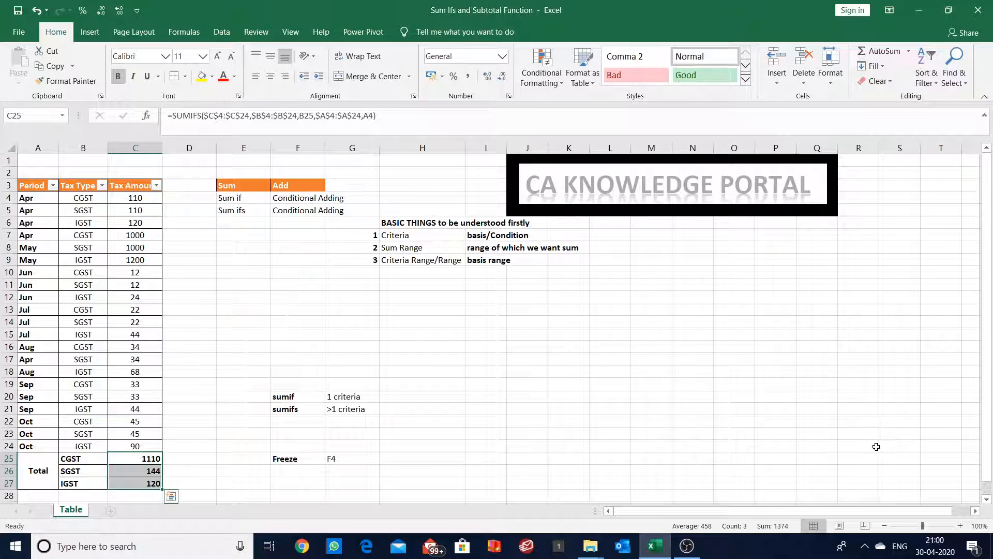
key("Delete")
key("Up")
key("Up")
key("Up")
key("Up")
key("Up")
key("Up")
key("Up")
key("Up")
key("Up")
key("Up")
key("Up")
key("Up")
key("Up")
key("Up")
key("Up")
key("Up")
key("Up")
key("Up")
key("Up")
key("Up")
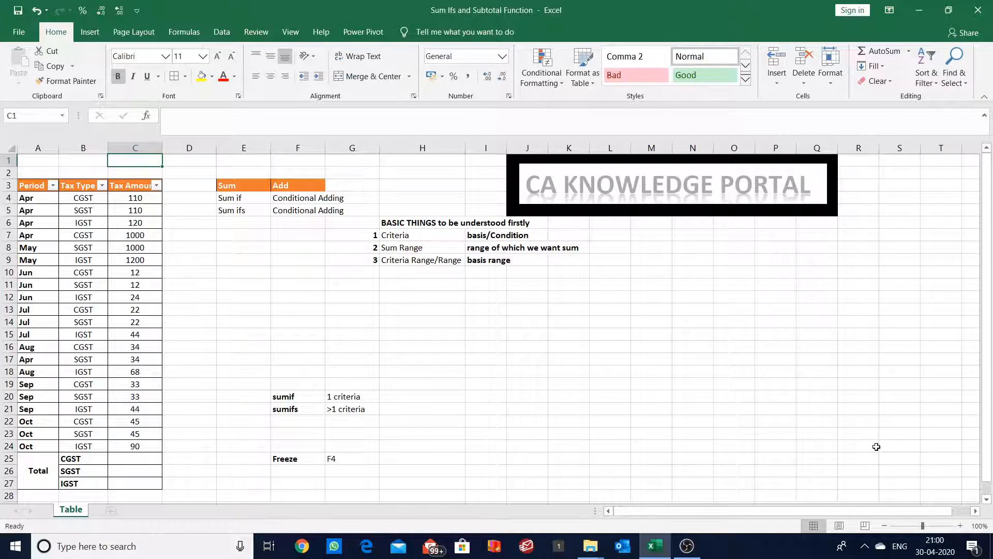
key("Down")
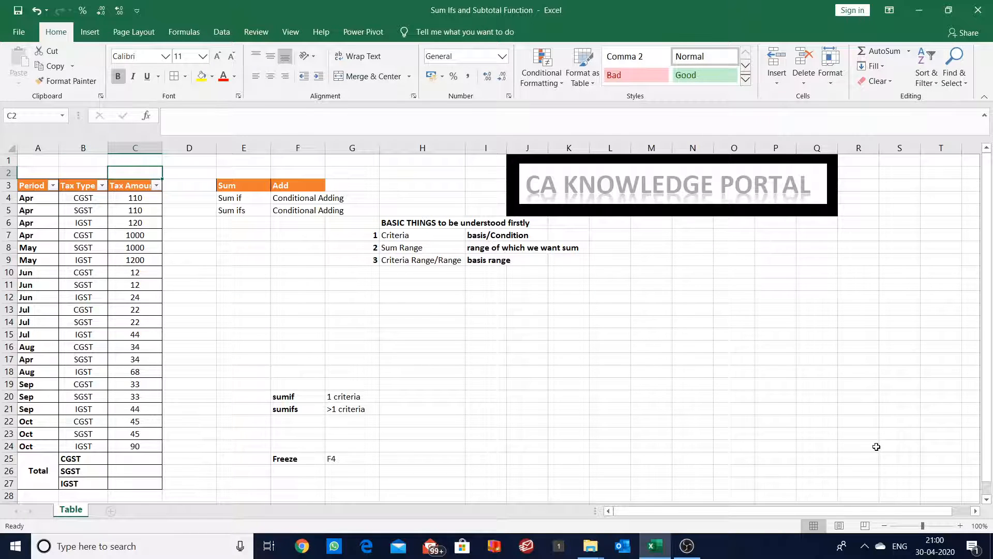
key("Left")
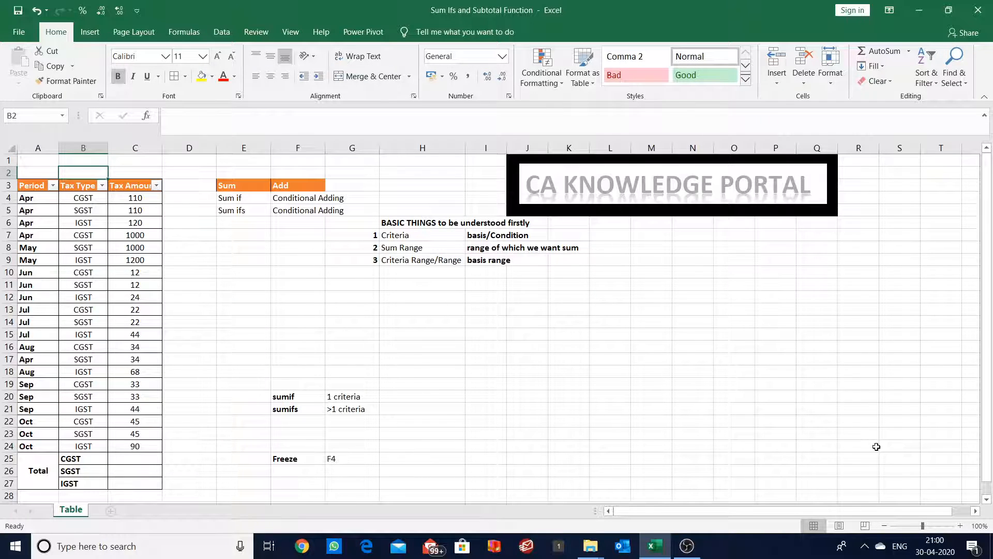
type("=")
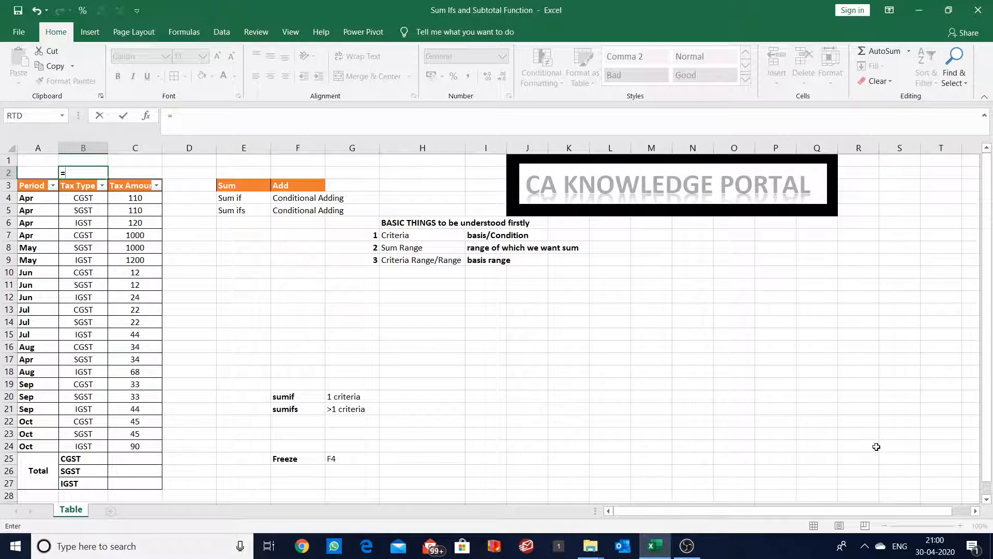
type("su")
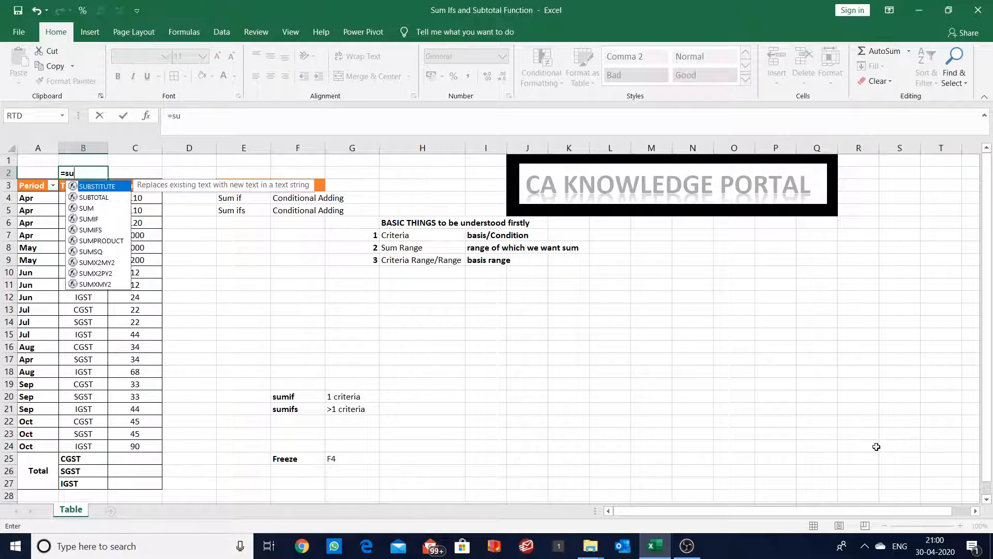
key("Left")
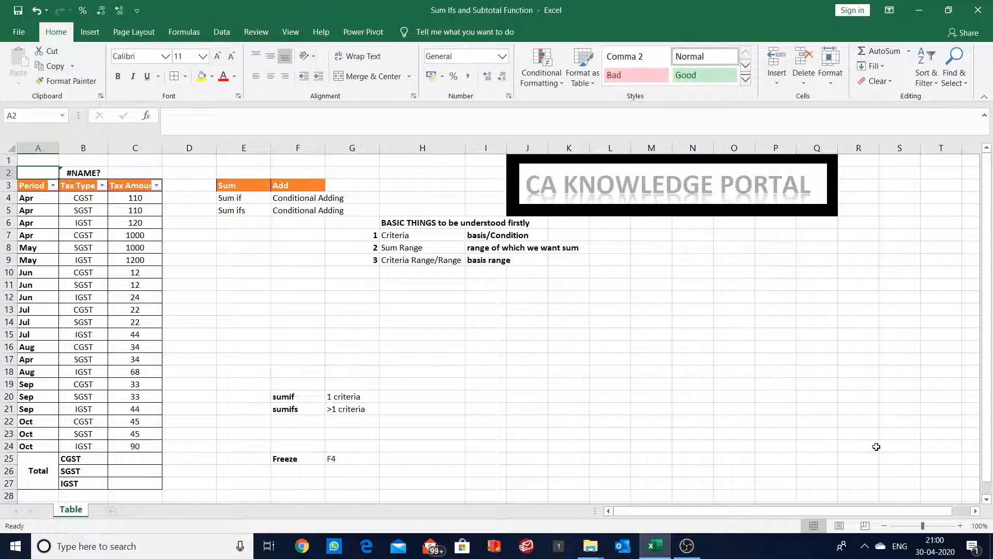
key("Right")
key("Delete")
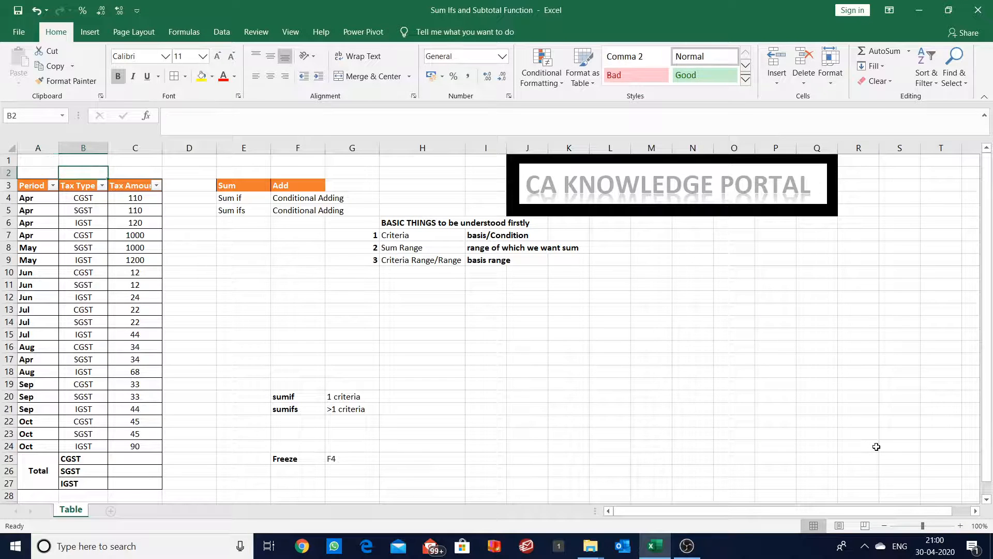
Add the label "Subtotal" in F17, above the sumif and sumifs notes, and make it bold.
key("Right")
key("Right")
key("Right")
key("Right")
key("Right")
key("Right")
key("Down")
key("Down")
key("Down")
key("Down")
key("Down")
key("Down")
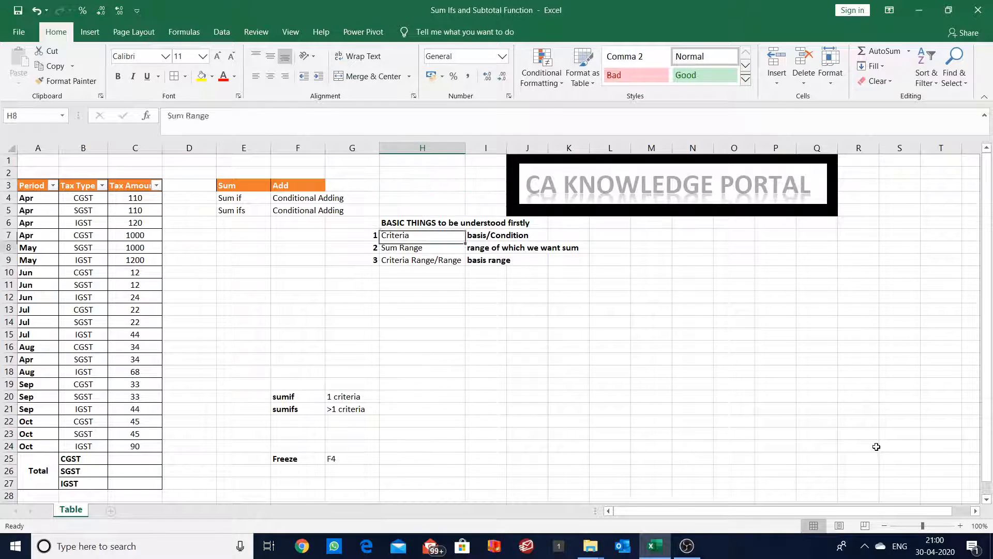
key("Down")
key("Down")
key("Down")
key("Down")
key("Down")
key("Down")
key("Down")
key("Left")
key("Left")
key("Left")
key("Down")
key("Down")
key("Right")
type("S")
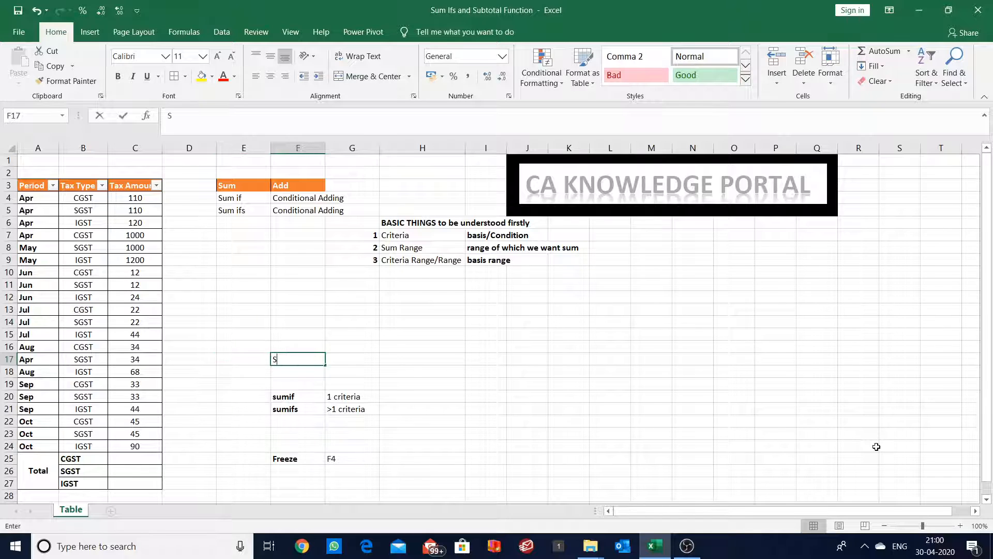
type("ubtotal")
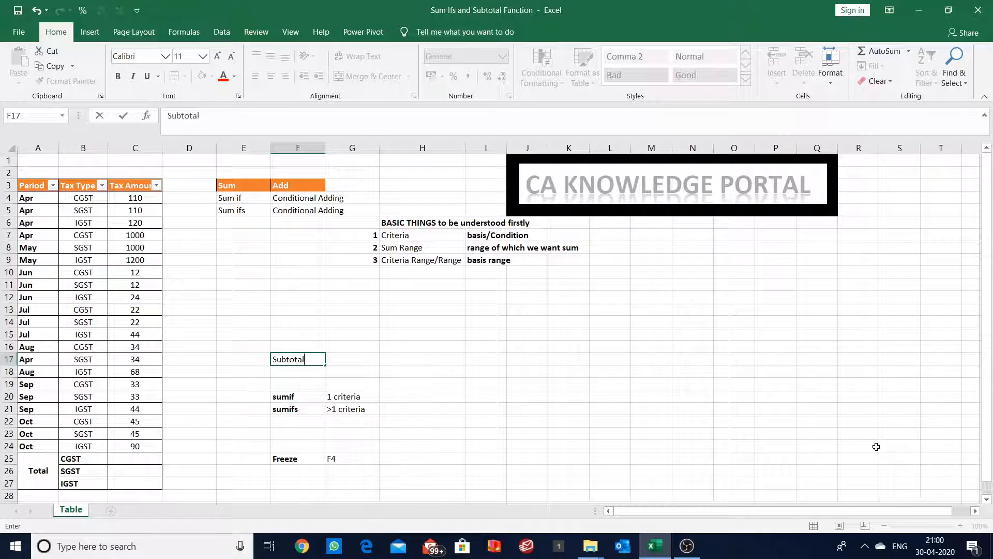
key("ctrl+Return")
key("ctrl+b")
key("Down")
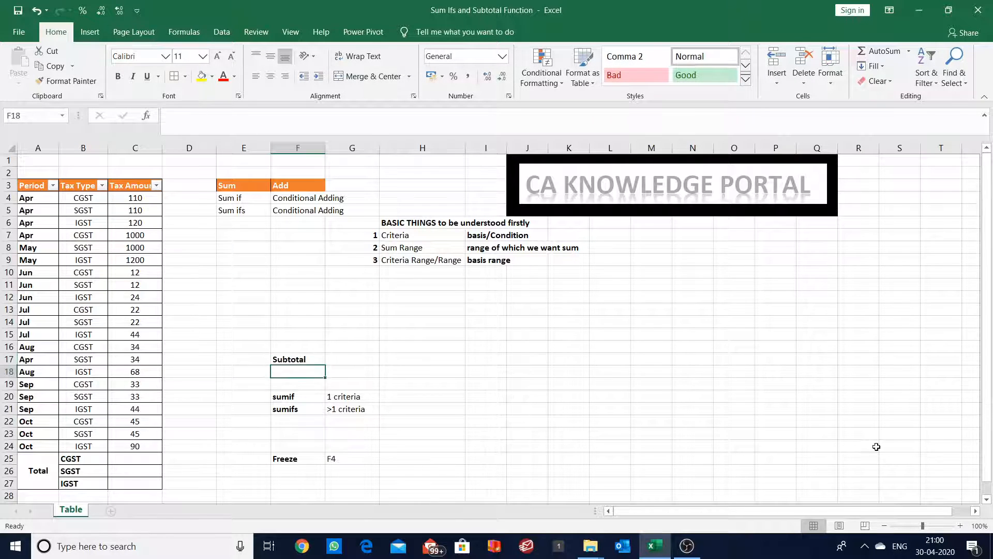
Add the label "Condn" in F16, directly above the Subtotal label, and make it bold.
key("Up")
key("Right")
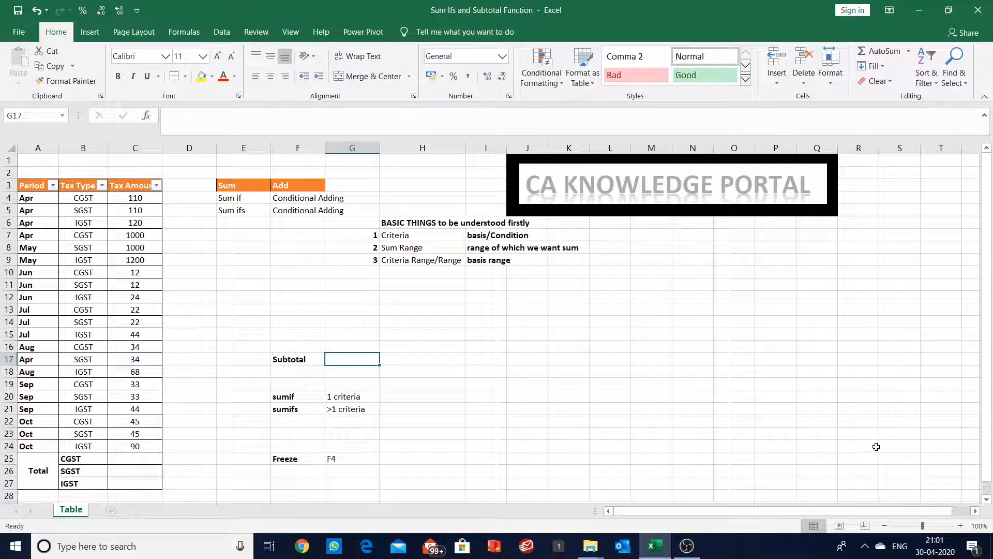
key("Up")
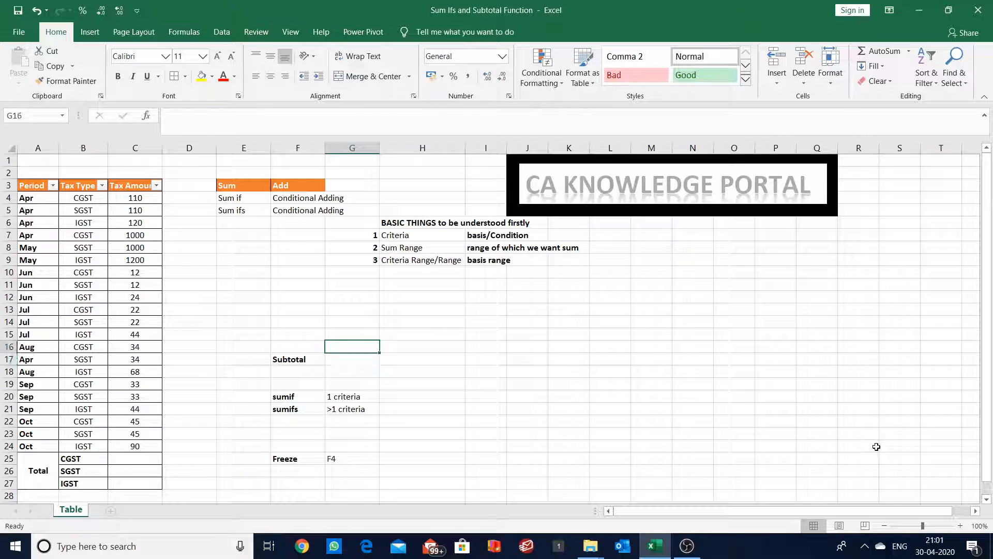
key("Left")
type("C")
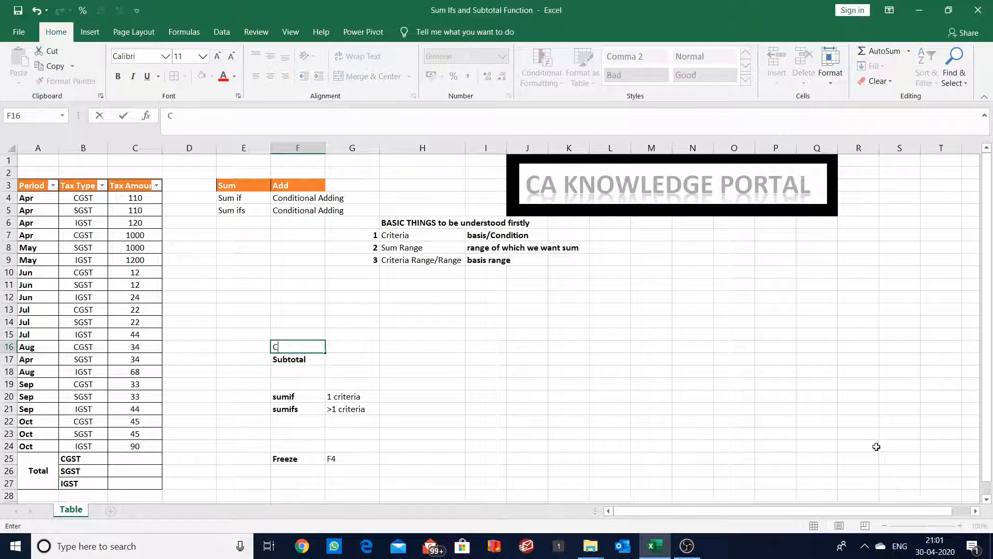
type("ondn")
key("Tab")
key("Left")
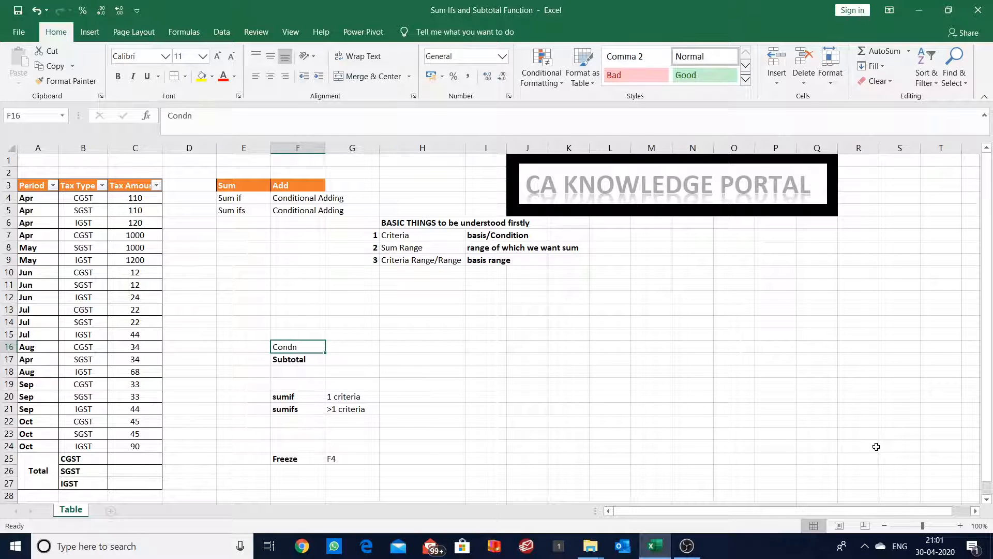
key("ctrl+b")
key("Right")
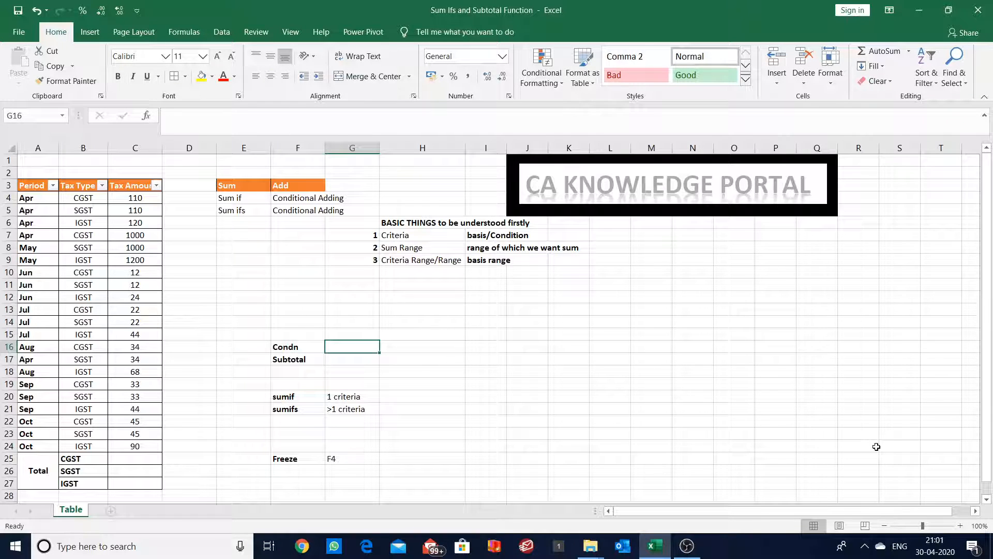
Enter the condition "Table + Filter" in G16 beside the Condn label.
type("Ta")
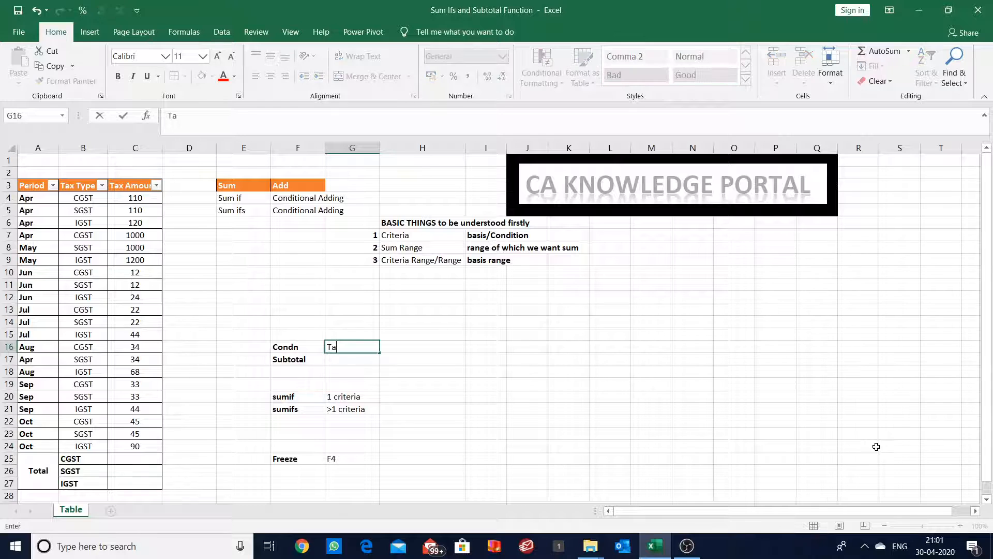
type("ble +")
type("Filter")
key("Return")
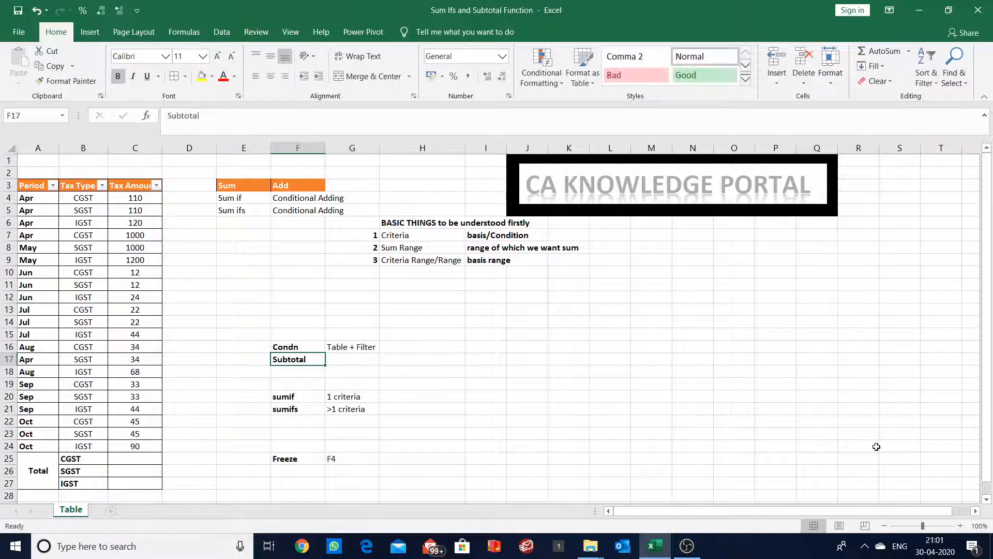
key("Up")
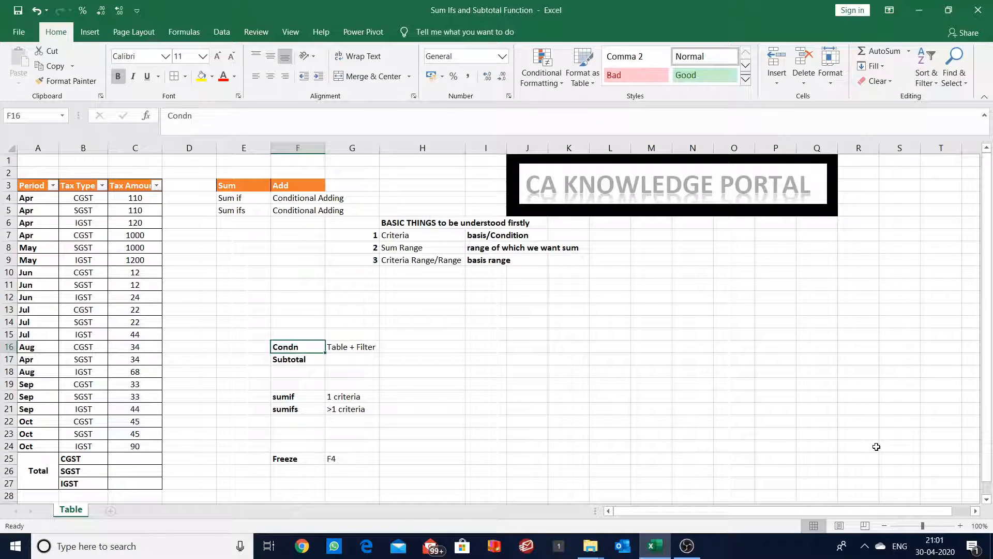
key("Down")
key("Right")
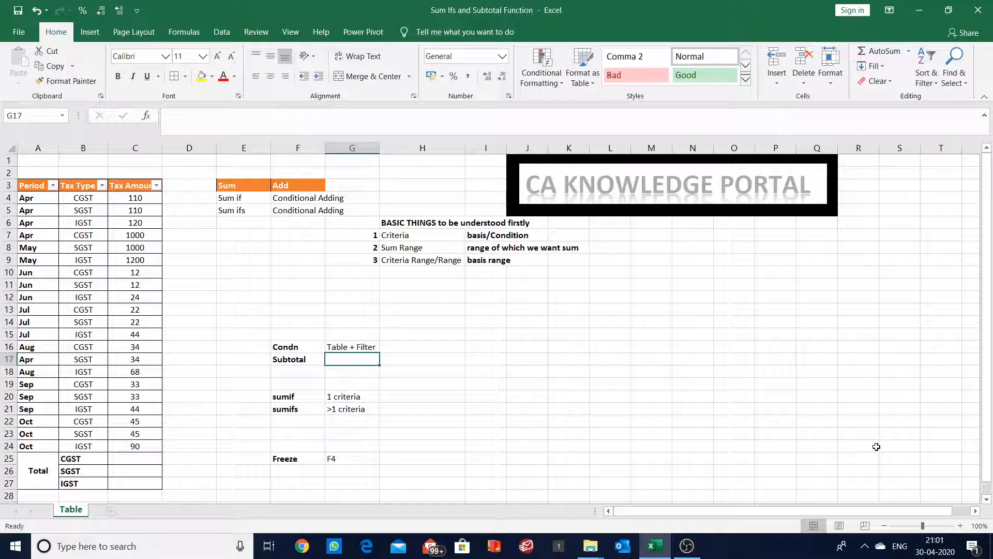
key("Left")
key("Left")
key("Left")
key("Left")
key("Left")
key("Left")
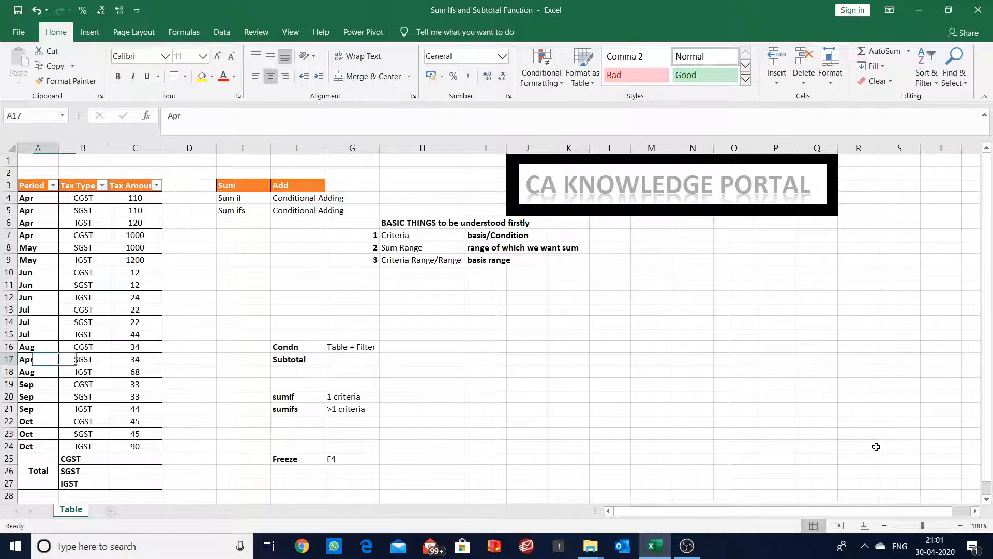
key("Right")
key("Right")
key("Right")
key("Right")
key("Right")
key("Right")
key("Right")
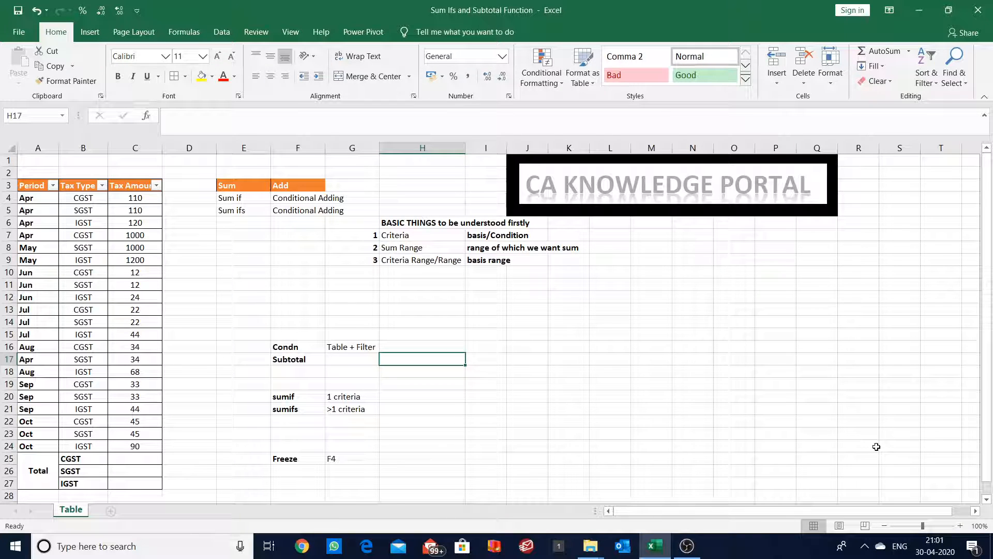
Start a SUBTOTAL formula in C2, directly above the Tax Amount header.
key("Up")
key("Up")
key("Up")
key("Up")
key("Up")
key("Up")
key("Left")
key("Left")
key("Left")
key("Left")
key("Left")
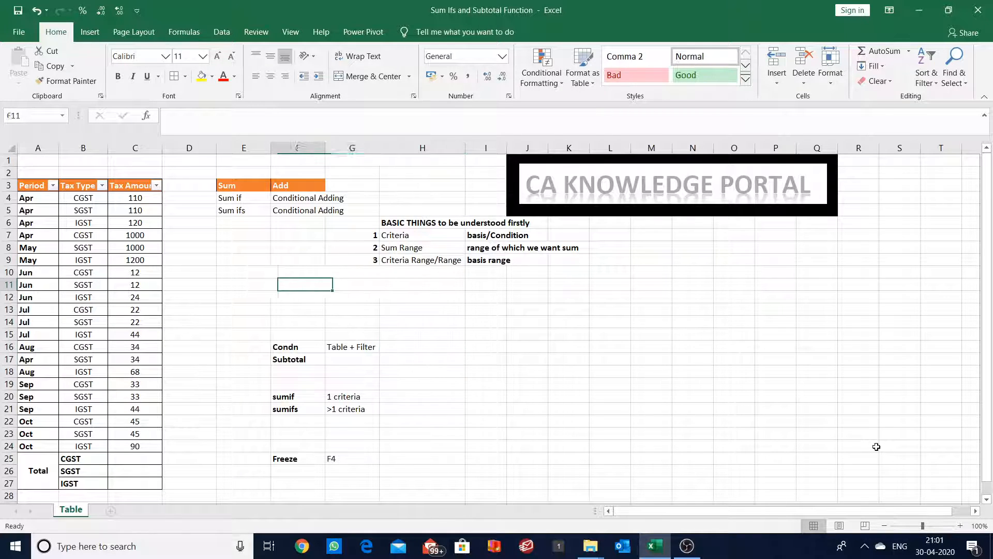
key("Up")
key("Up")
key("Up")
key("Up")
key("Up")
key("Up")
key("Up")
key("Up")
key("Up")
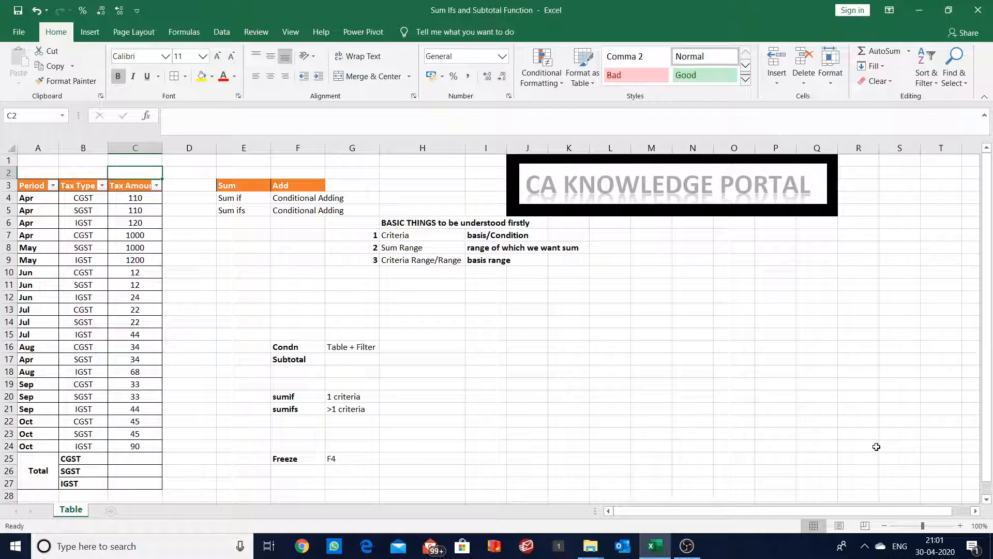
type("=su")
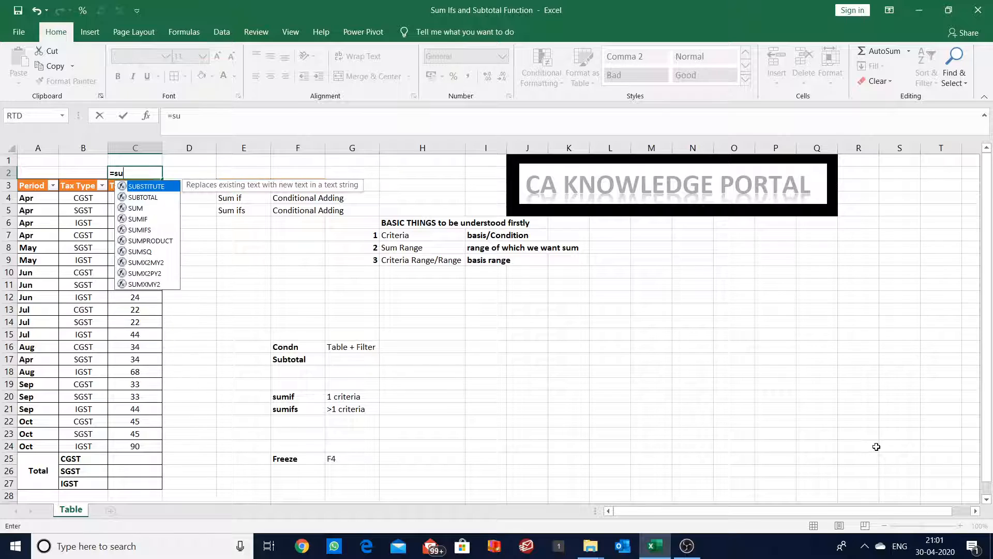
key("Down")
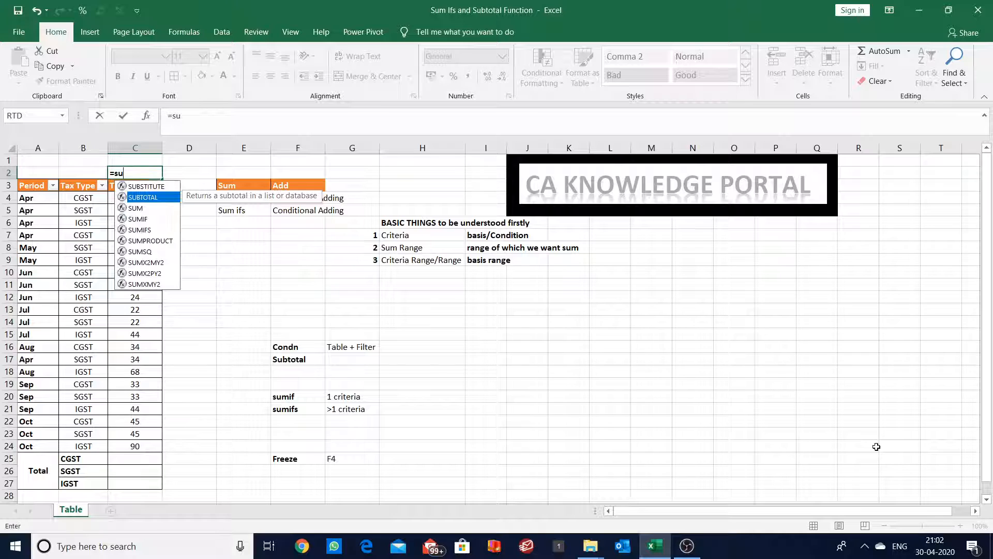
key("Tab")
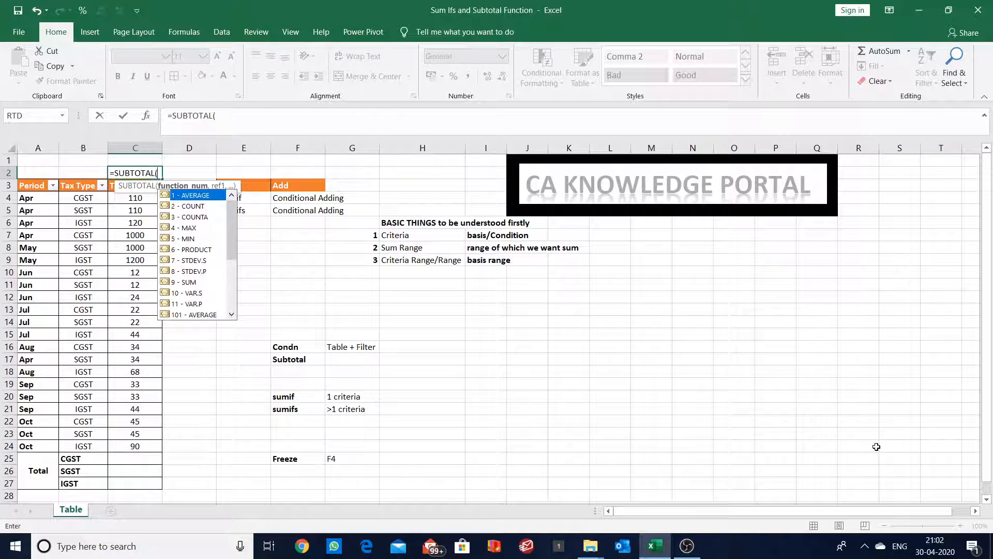
Complete the subtotal with function 9 - SUM over the tax amounts C4:C24.
key("Down")
key("Down")
key("Down")
key("Down")
key("Down")
key("Down")
key("Down")
key("Down")
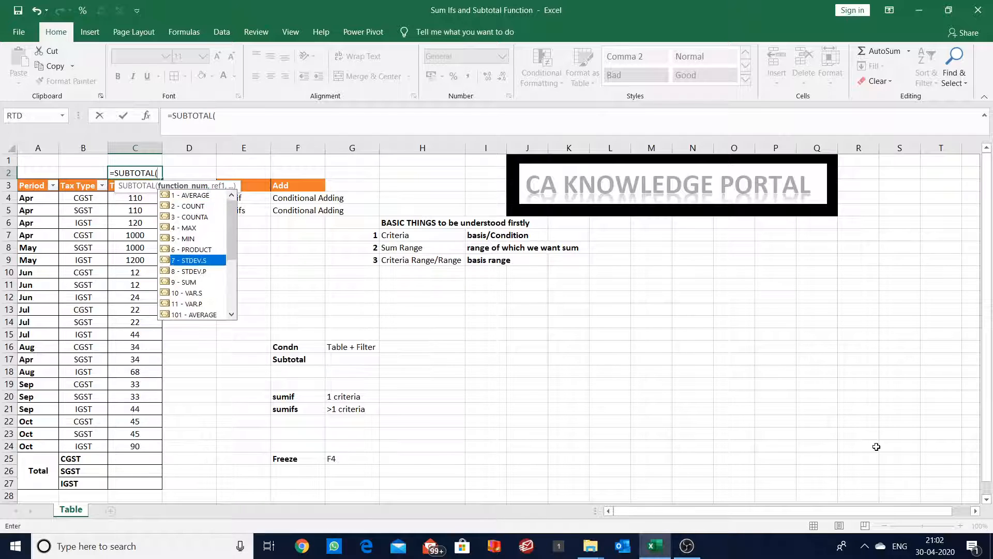
key("Tab")
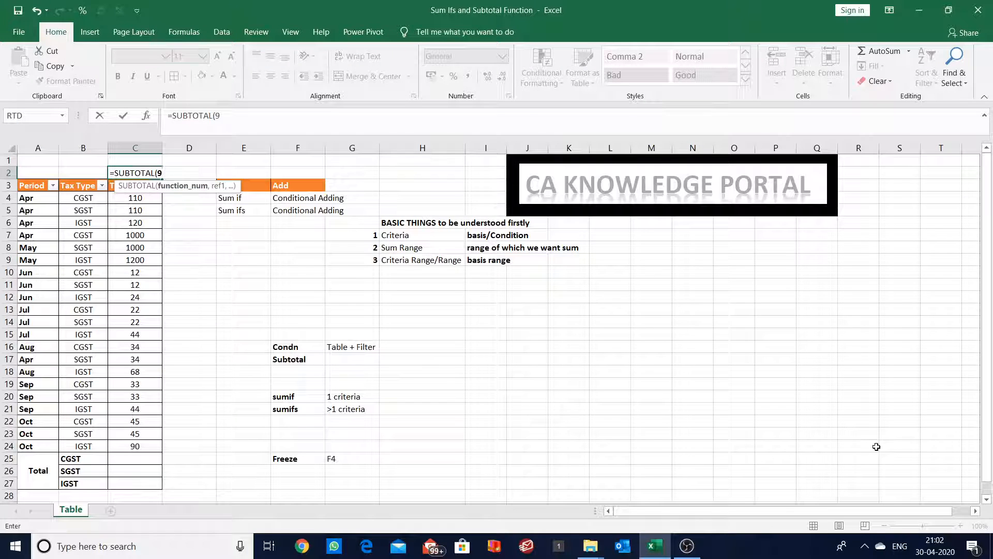
type(",")
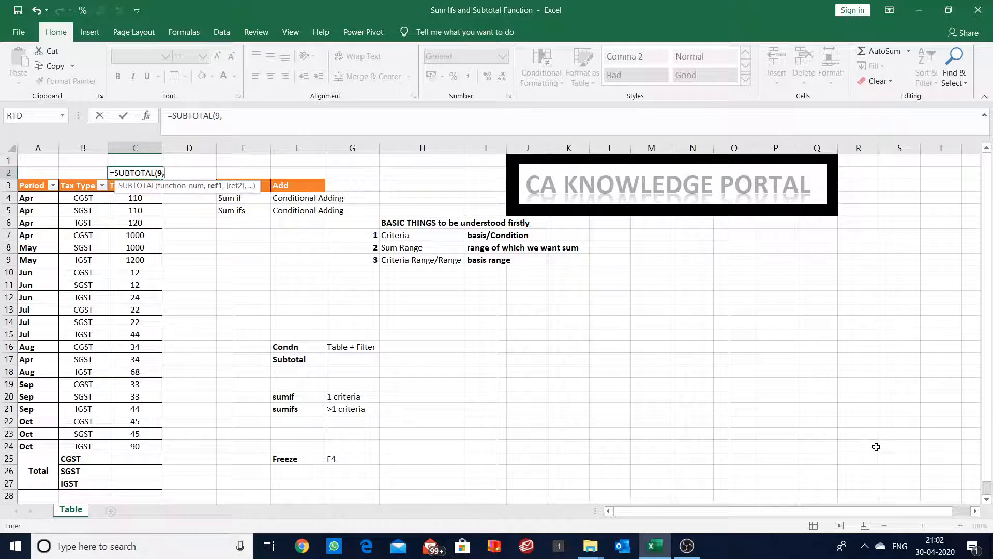
key("Down")
key("Down")
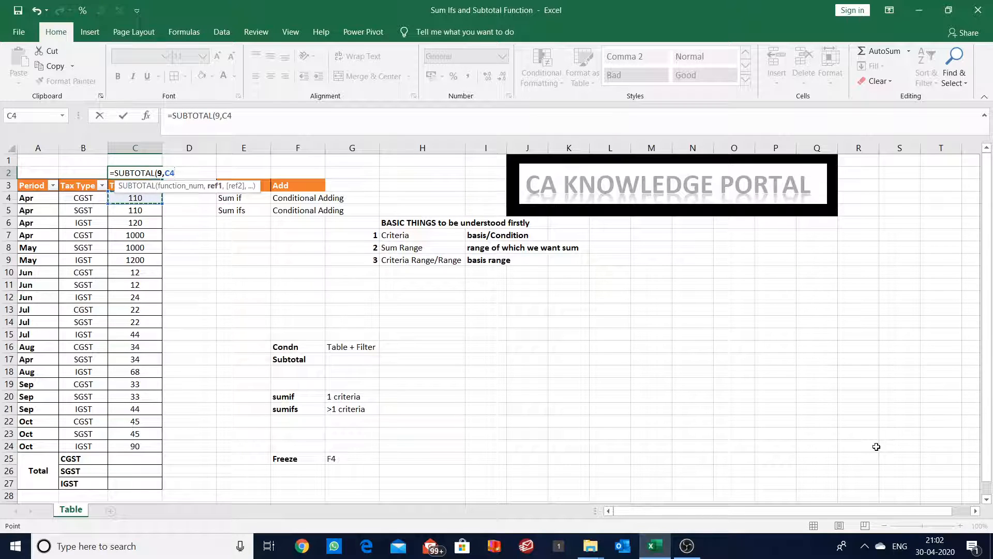
key("ctrl+shift+Down")
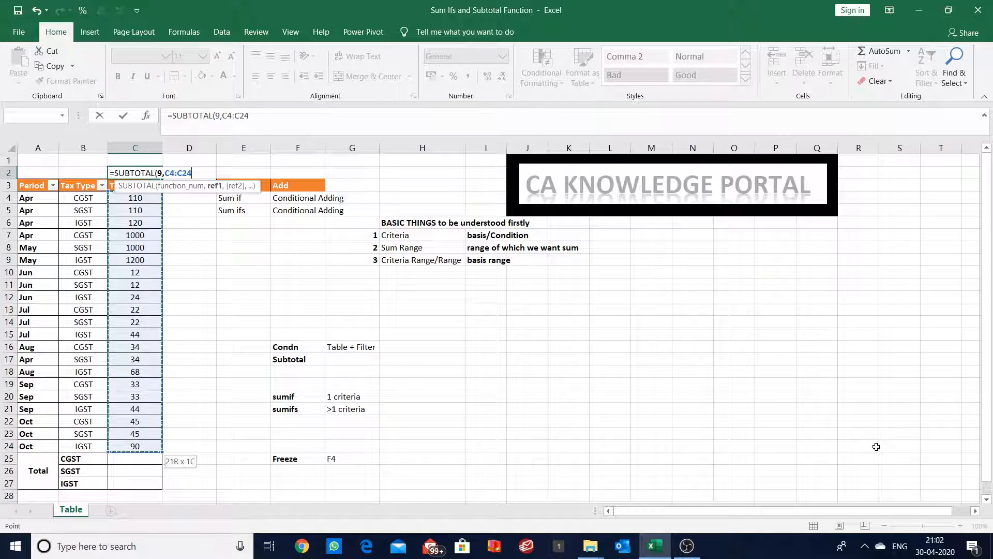
type(")")
key("Return")
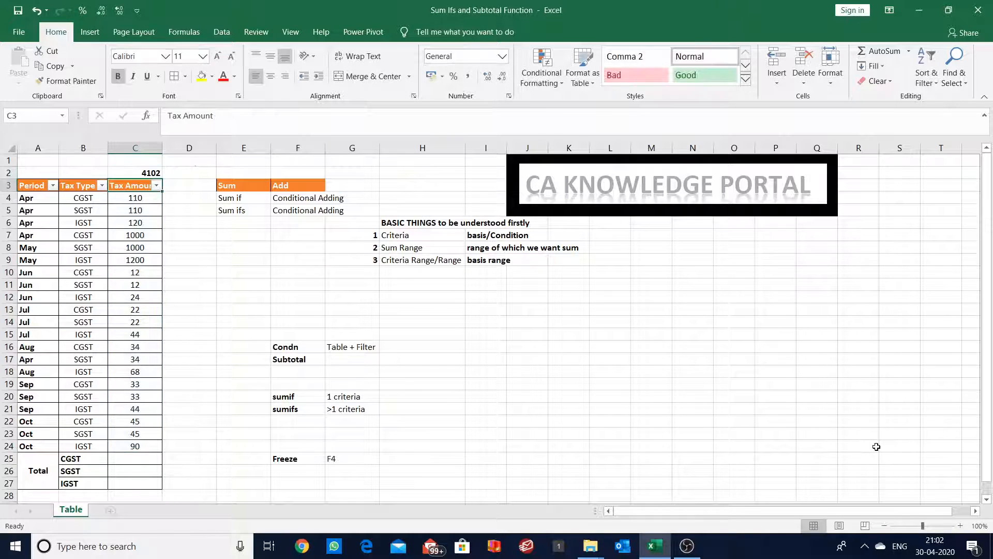
Clear the CGST, SGST and IGST labels in B25:B27 of the Total rows.
key("Down")
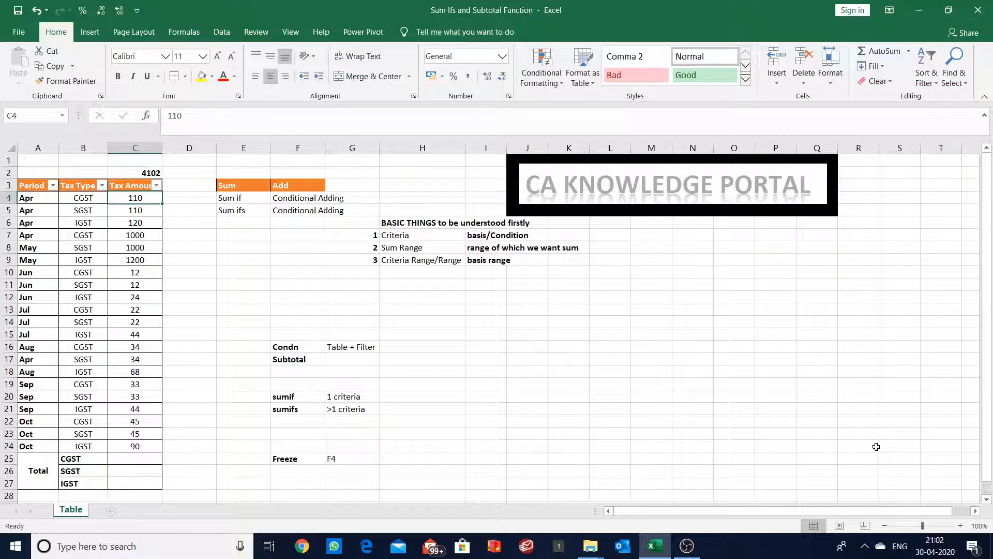
key("ctrl+shift+Down")
key("Down")
key("Down")
key("Down")
key("Down")
key("Down")
key("Down")
key("Down")
key("Down")
key("Down")
key("Down")
key("Down")
key("Down")
key("Down")
key("Down")
key("Down")
key("Down")
key("Down")
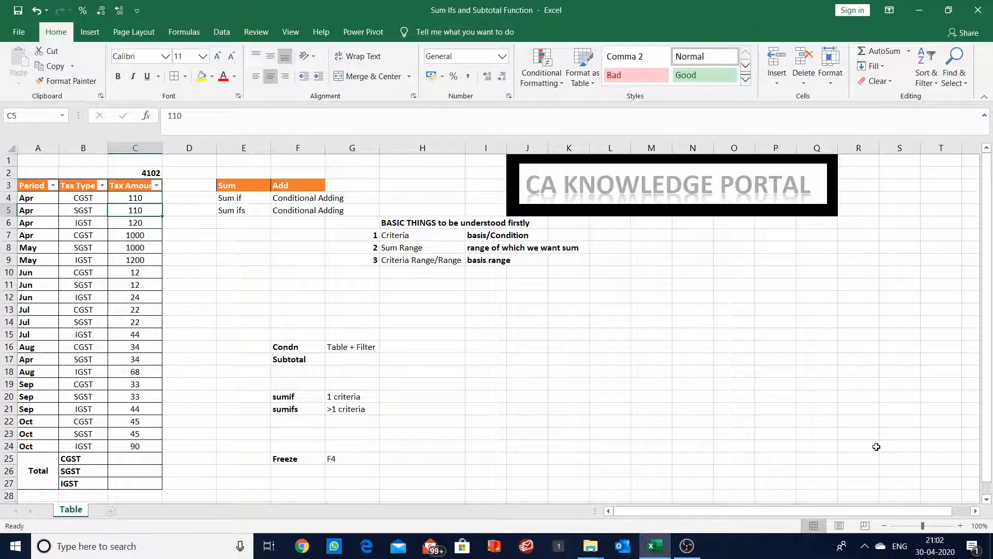
key("Down")
key("Down")
key("Down")
key("Down")
key("Left")
key("shift+Down")
key("shift+Down")
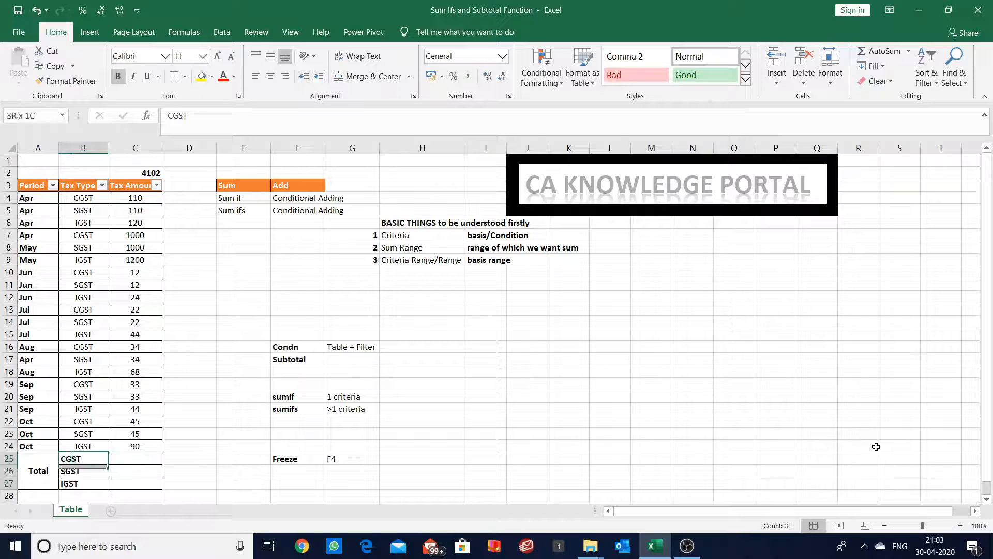
key("Delete")
Total the tax amounts in C25 with a plain SUM of C4:C24.
key("Right")
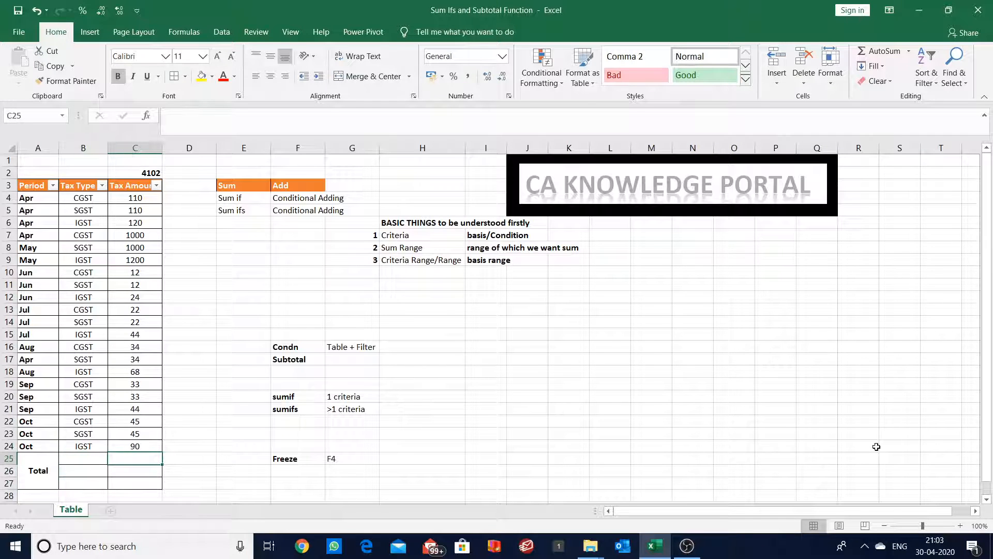
type("=sum")
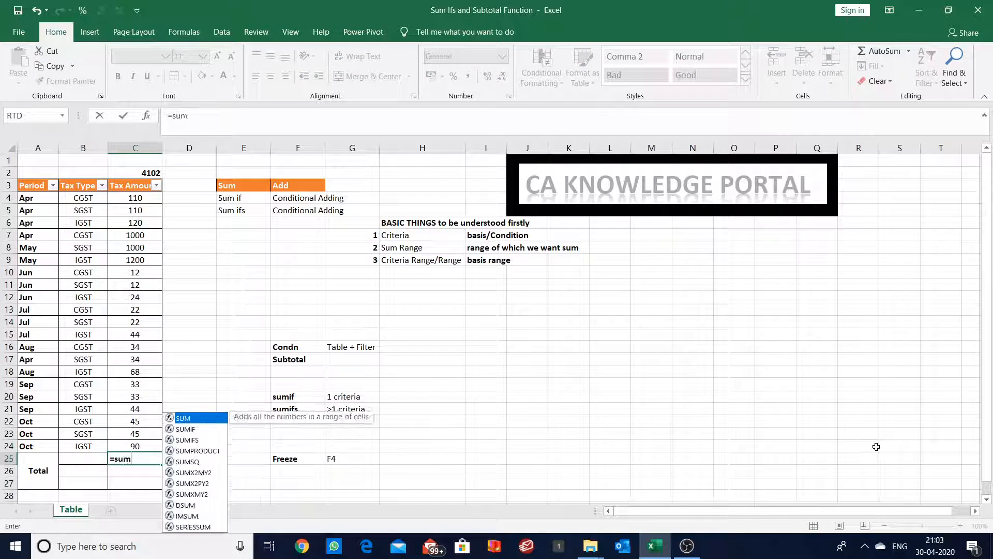
key("Tab")
key("Up")
key("ctrl+shift+Up")
key("shift+Down")
key("shift+Down")
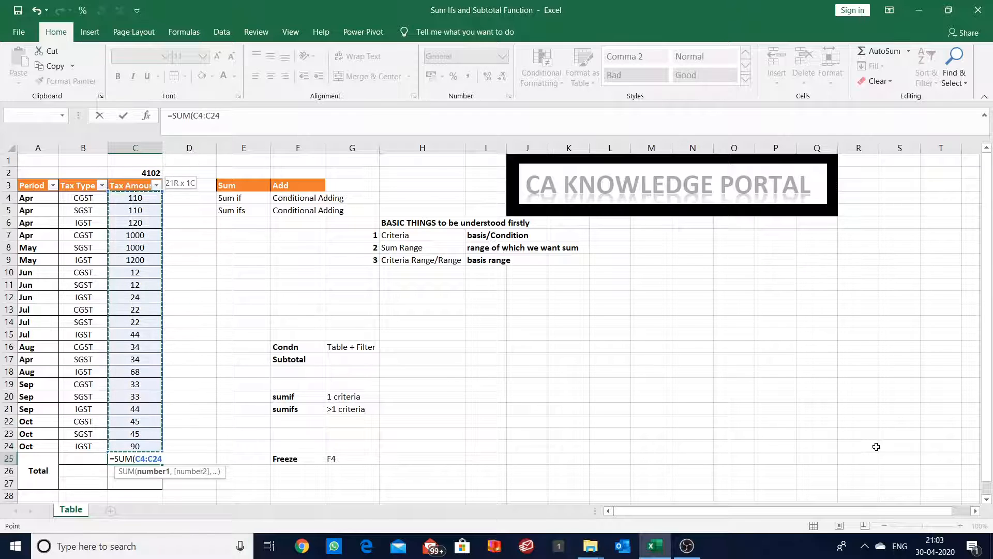
key("Return")
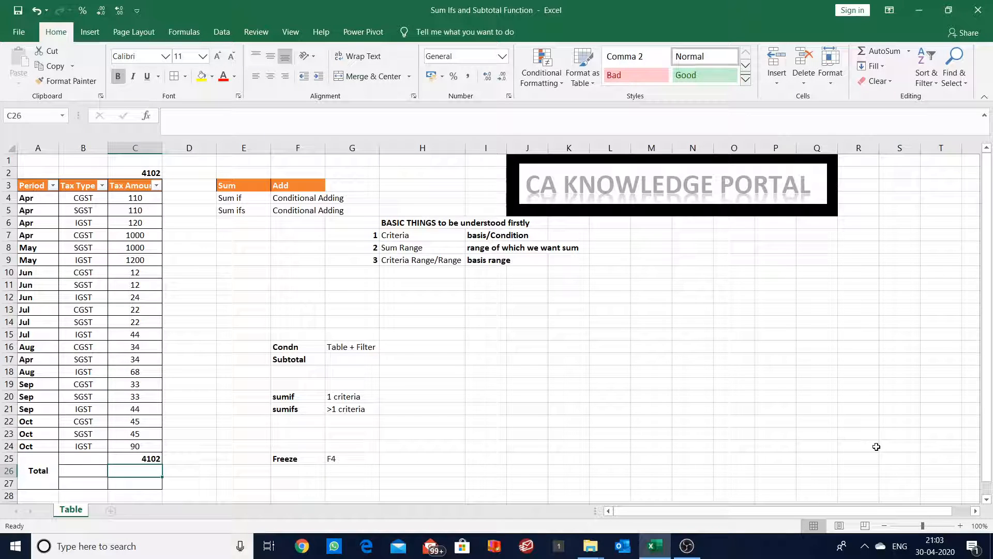
Select the tax table A3:C24 with its header row and switch its filter off and on again.
key("Up")
key("Up")
key("Up")
key("Up")
key("Up")
key("Up")
key("Up")
key("Up")
key("Up")
key("Up")
key("Up")
key("Up")
key("Up")
key("Up")
key("Up")
key("Up")
key("Up")
key("Up")
key("Up")
key("Up")
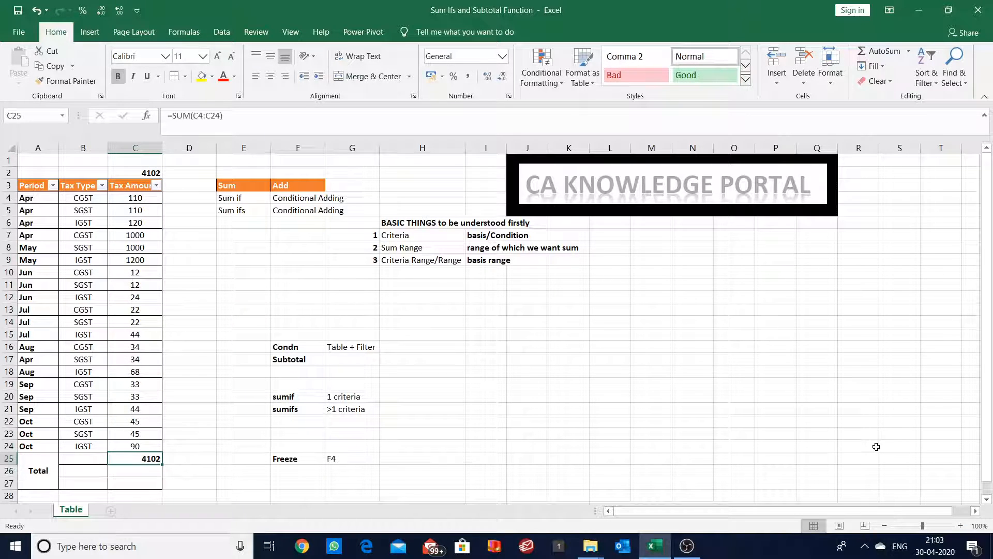
key("Left")
key("Left")
key("ctrl+shift+Right")
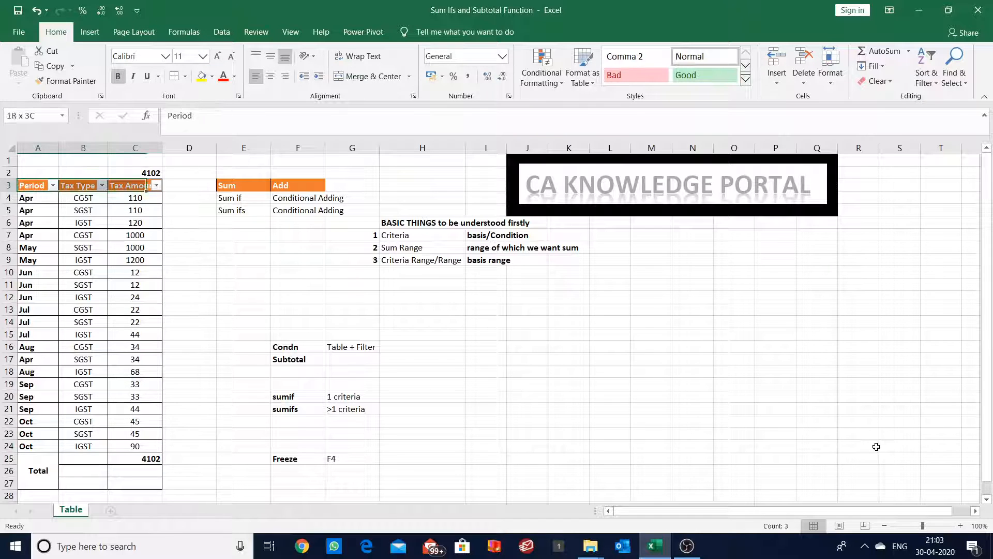
key("ctrl+shift+Down")
key("shift+Up")
key("shift+Up")
key("shift+Down")
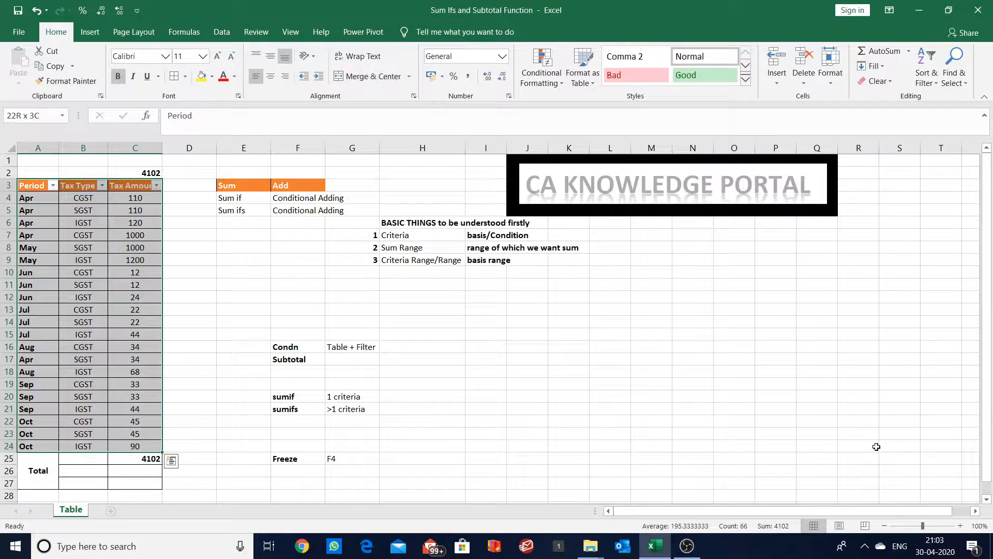
key("ctrl+shift+l")
key("ctrl+shift+l")
Filter the Tax Type column to show only the CGST rows.
key("Up")
key("Down")
key("Right")
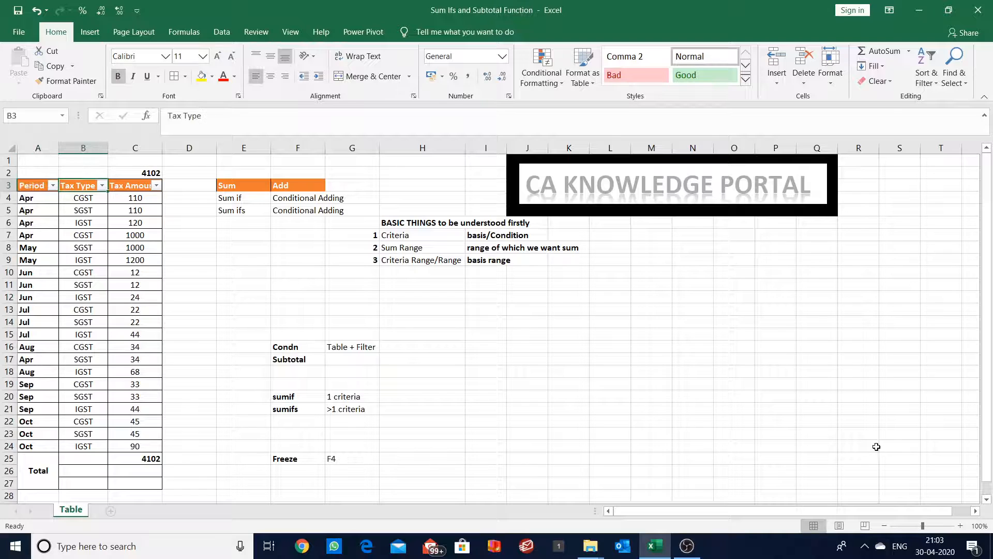
key("Left")
key("Right")
key("alt+Down")
key("Down")
key("Down")
key("Down")
key("Down")
key("Down")
key("Down")
key("Down")
key("Down")
key("Up")
key("space")
key("Down")
key("space")
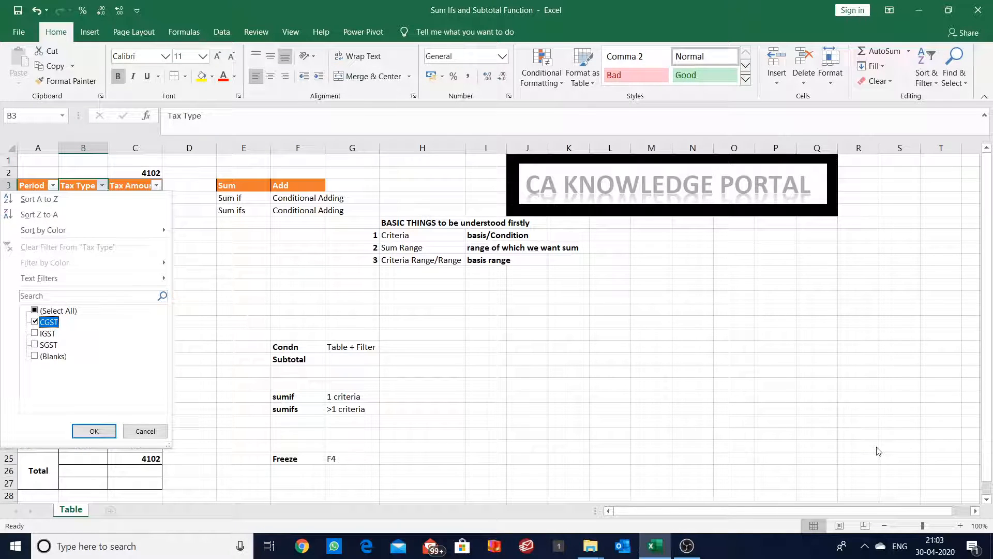
key("Tab")
key("Return")
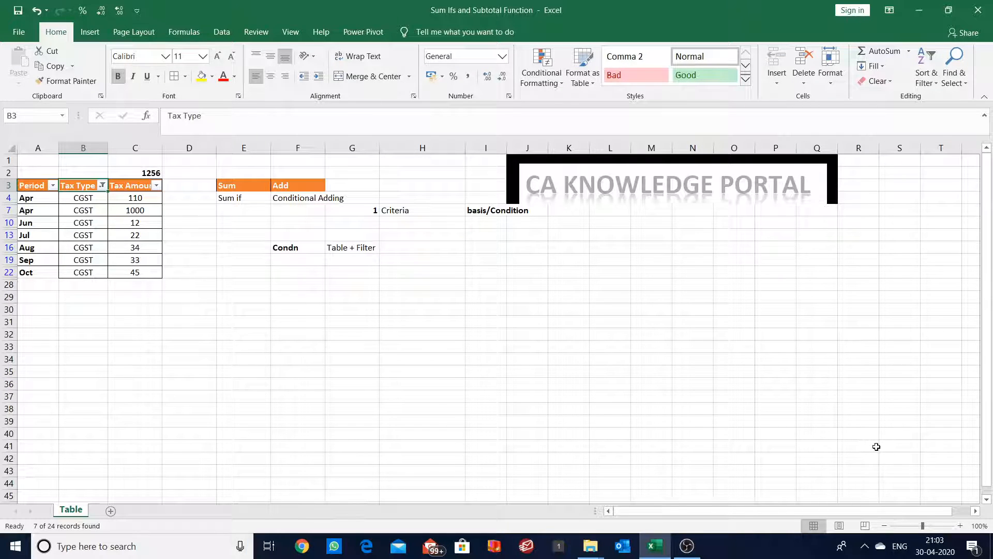
Clear the Tax Type filter so all table rows are shown.
key("alt")
key("h")
key("s")
key("c")
Move the SUM formula from C25 to E24, outside the tax table.
key("Down")
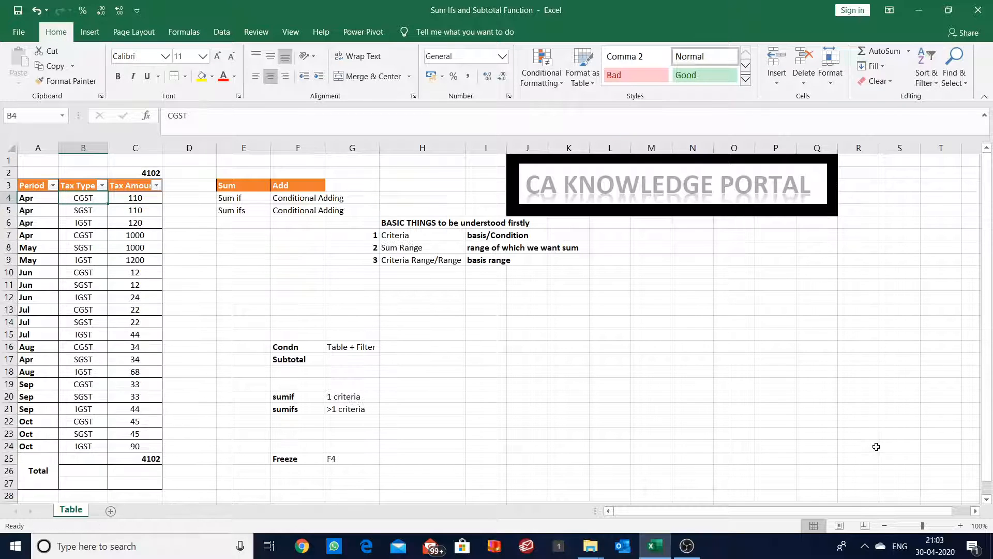
key("Down")
key("Down")
key("Down")
key("Down")
key("Down")
key("Down")
key("Down")
key("Down")
key("Down")
key("Down")
key("Down")
key("Down")
key("Down")
key("Down")
key("Down")
key("Down")
key("Down")
key("Down")
key("Down")
key("Down")
key("Right")
key("Up")
key("Up")
key("Up")
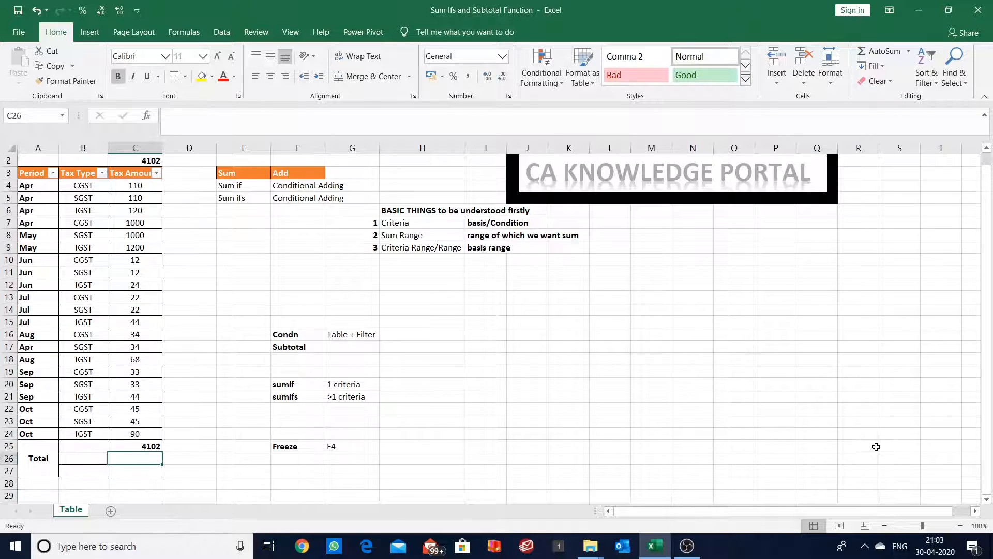
key("Up")
key("ctrl+c")
key("Right")
key("Right")
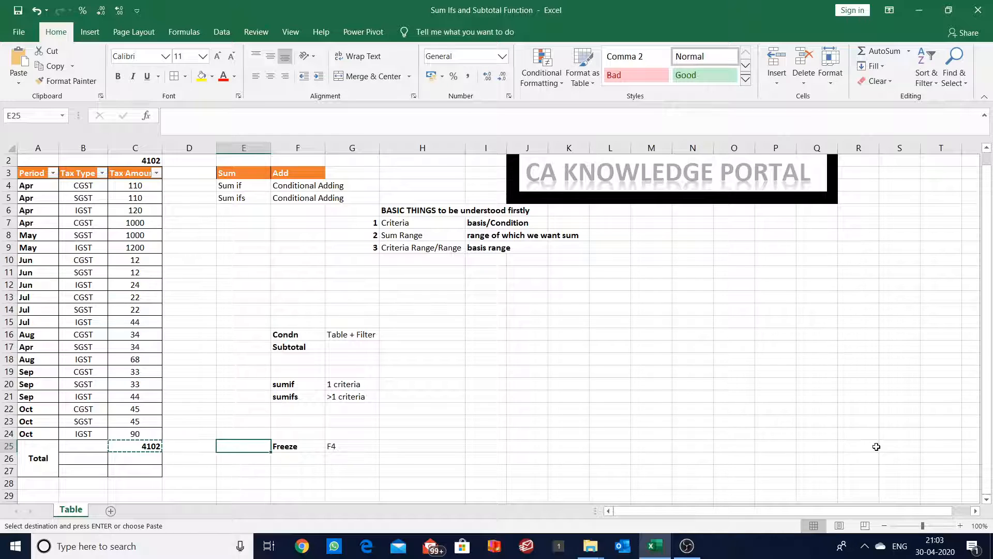
key("Left")
key("Up")
key("Right")
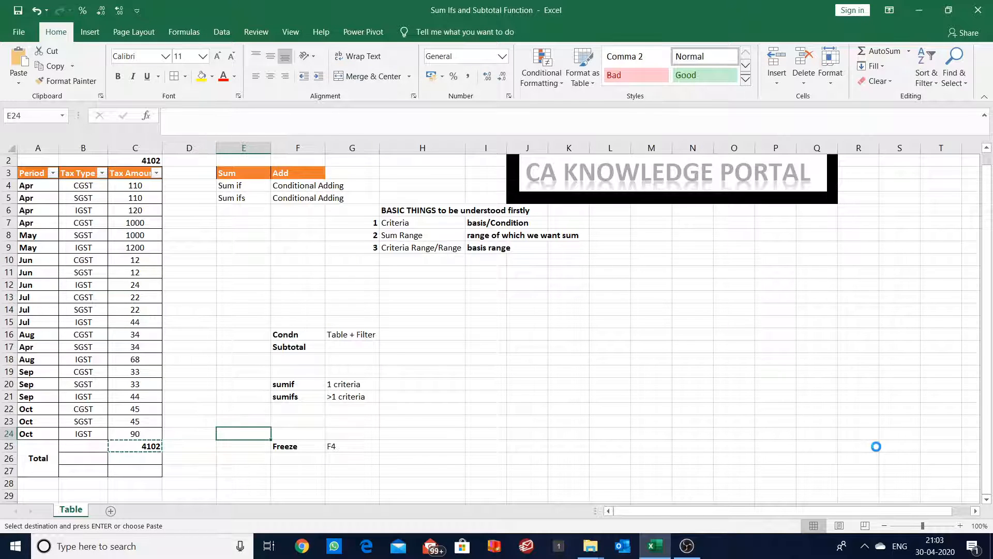
key("Return")
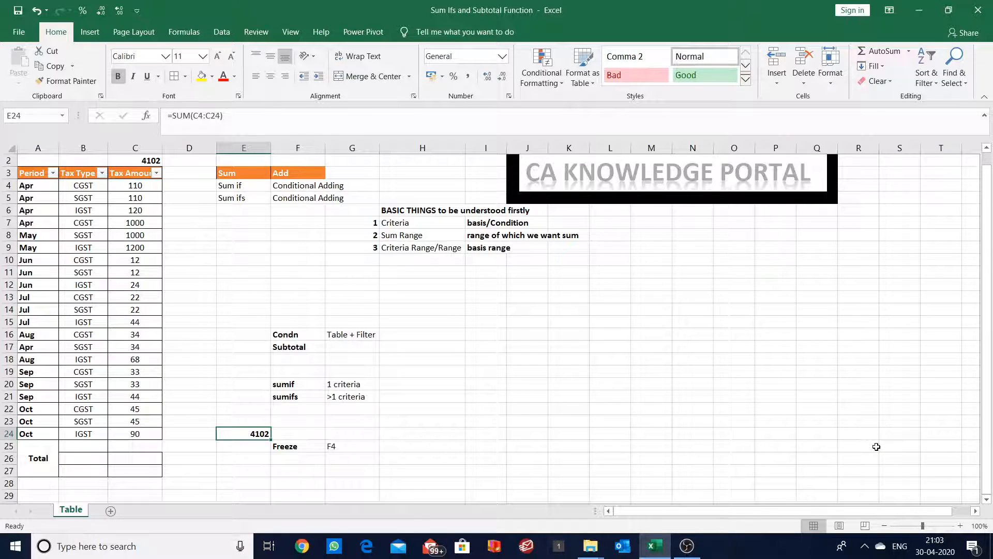
Shade cell E24, which holds the SUM formula, with the light gray theme fill.
key("alt")
key("h")
key("h")
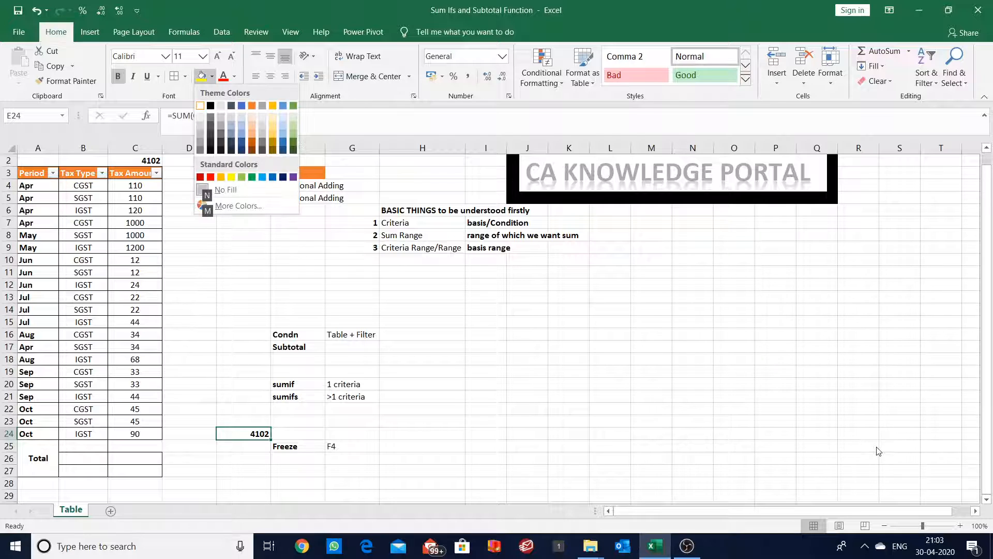
key("Right")
key("Right")
key("Return")
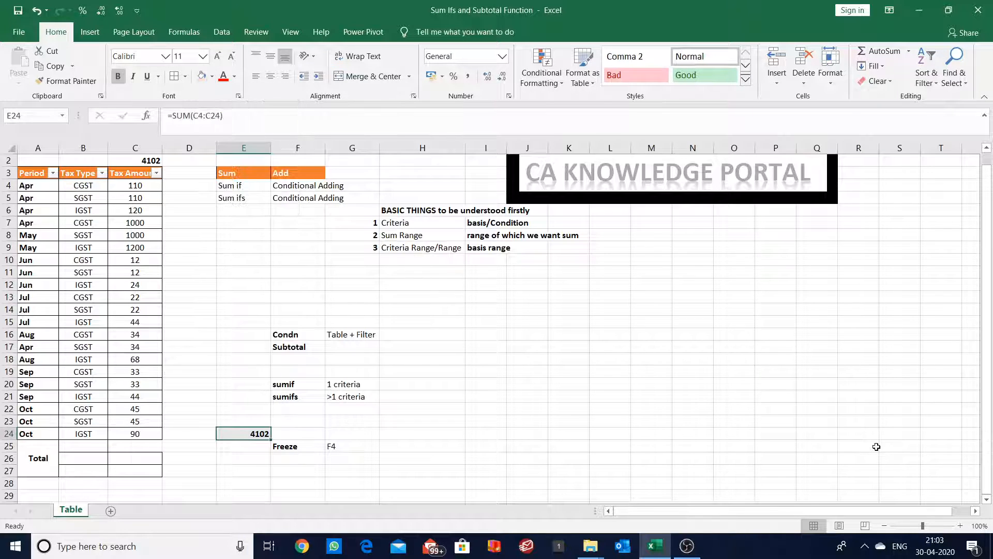
Filter the Period column to show only the Apr rows.
key("Left")
key("Left")
key("ctrl+Up")
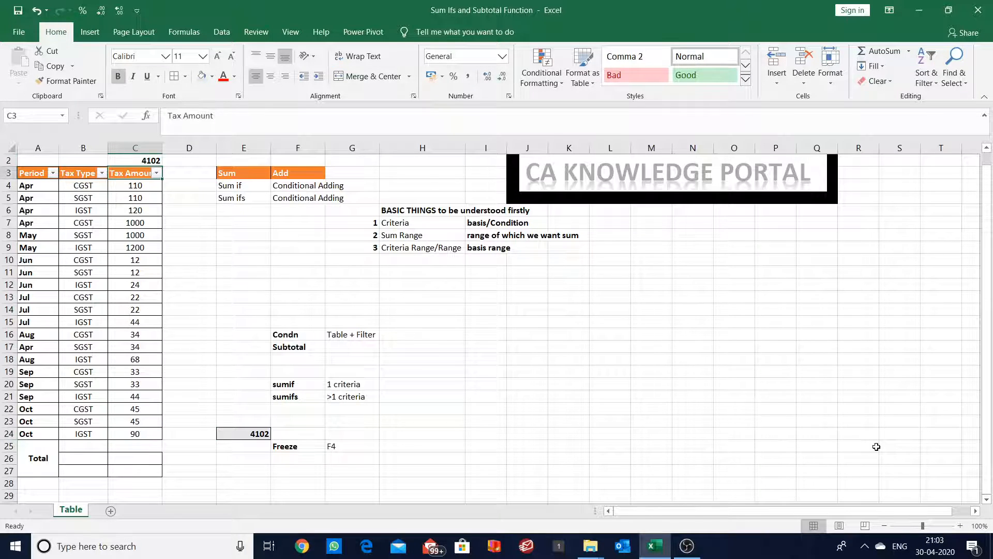
key("alt+Down")
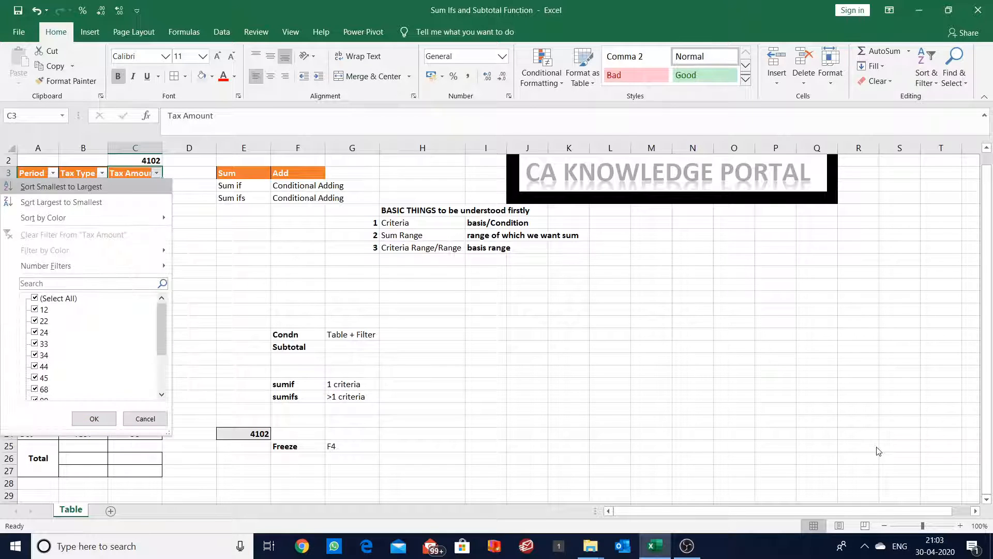
key("Escape")
key("Left")
key("Left")
key("alt+Down")
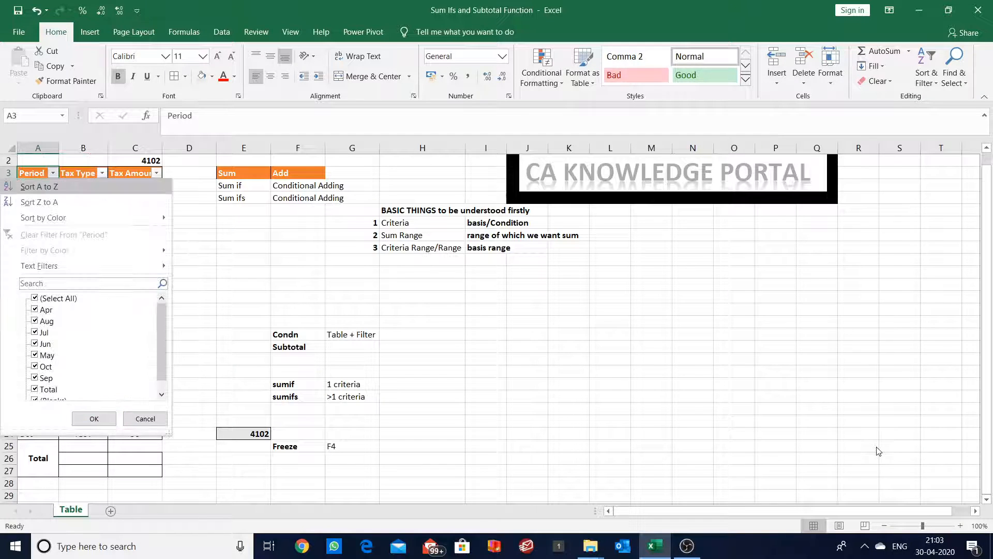
key("space")
key("Down")
key("space")
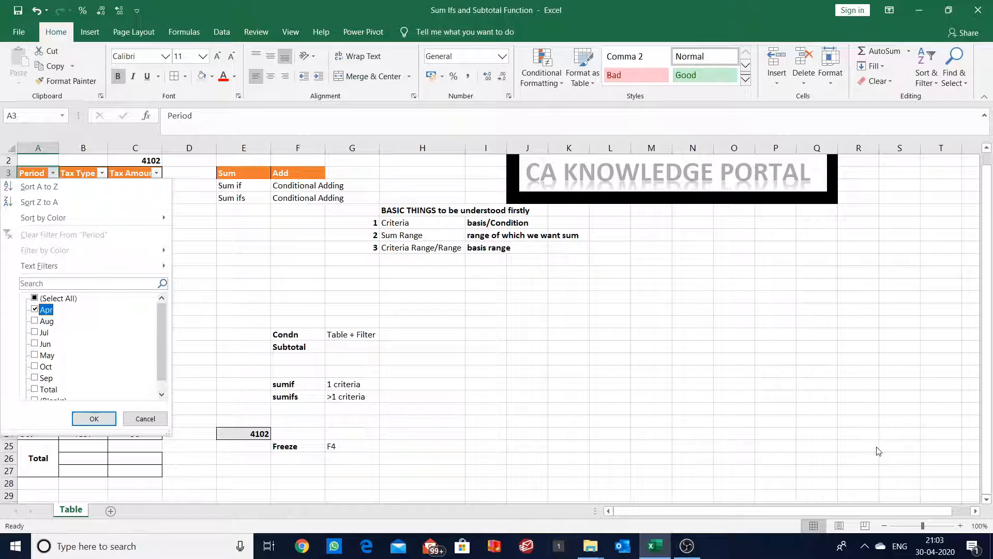
key("Return")
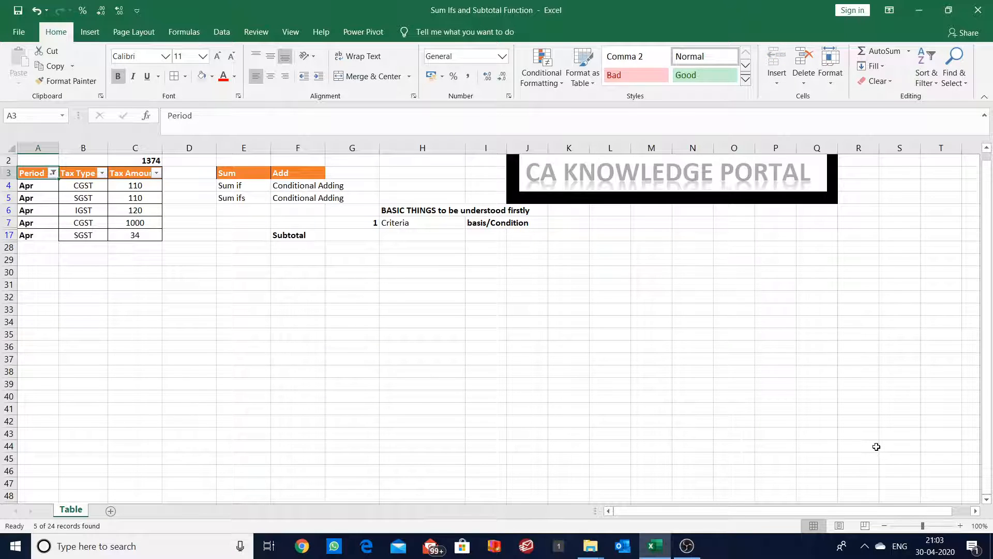
Clear the Period filter so every row of the tax table is shown.
key("Right")
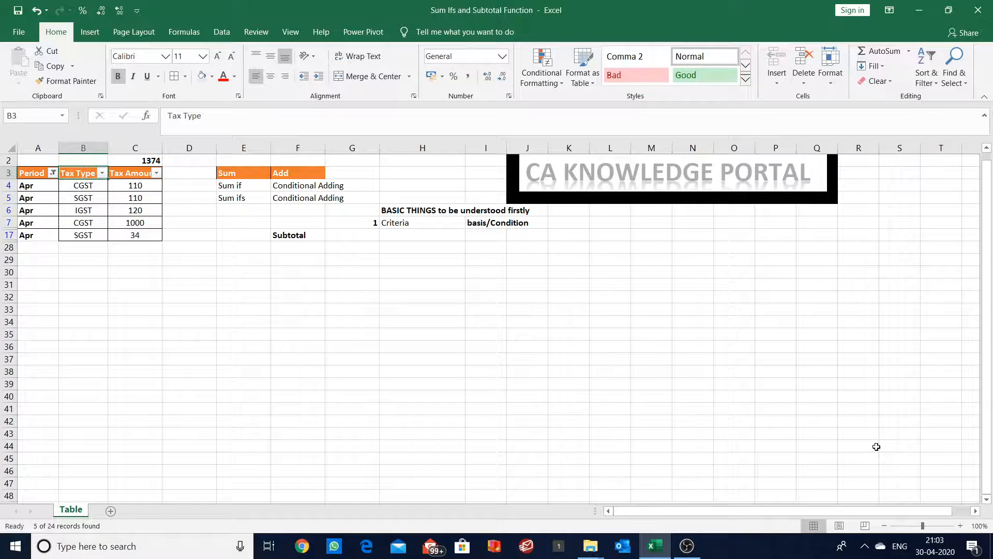
key("alt")
key("h")
key("s")
key("s")
key("c")
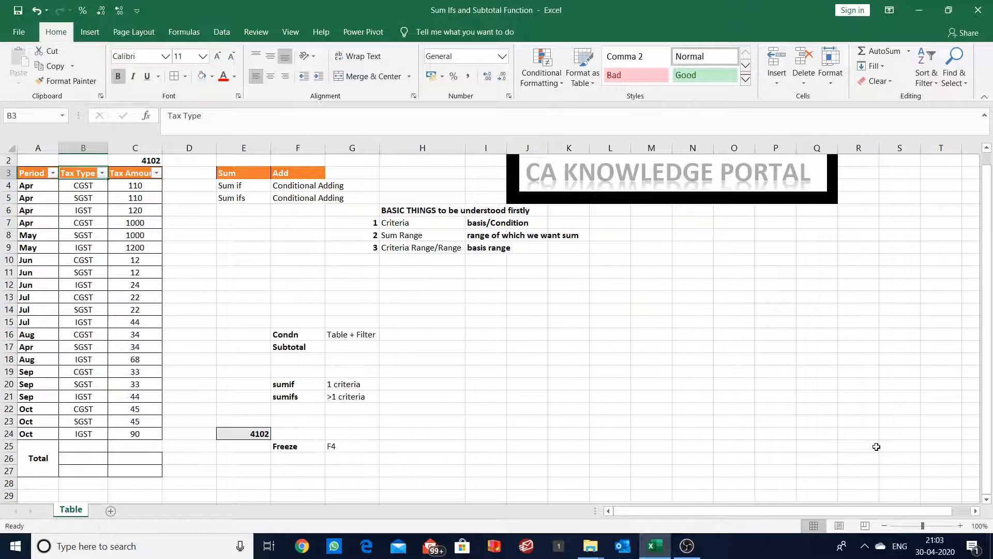
Move the SUM formula from E24 to D2, beside the subtotal above the tax table.
key("Down")
key("Right")
key("Right")
key("ctrl+Down")
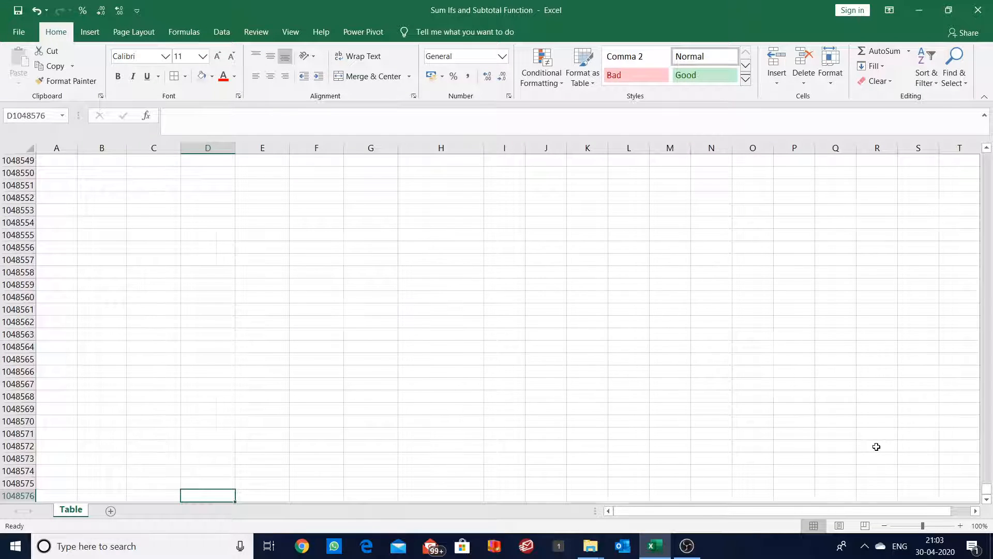
key("ctrl+Up")
key("Right")
key("ctrl+Down")
key("ctrl+Down")
key("ctrl+Down")
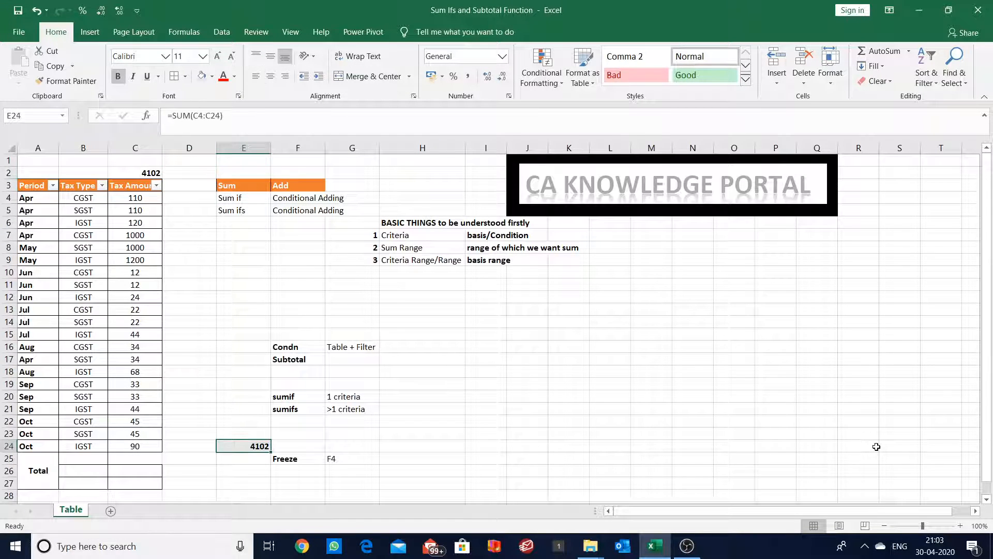
key("ctrl+c")
key("Left")
key("ctrl+Up")
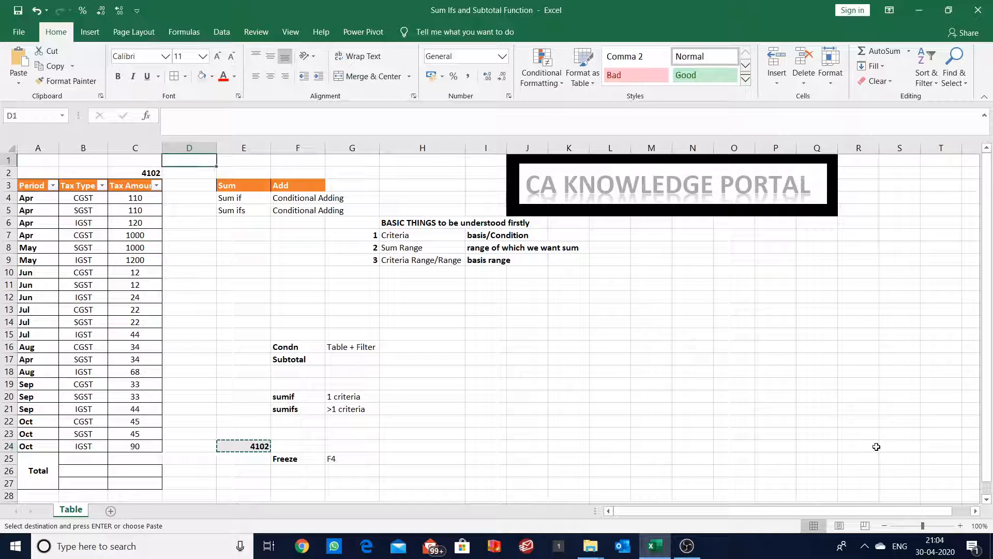
key("Down")
key("Return")
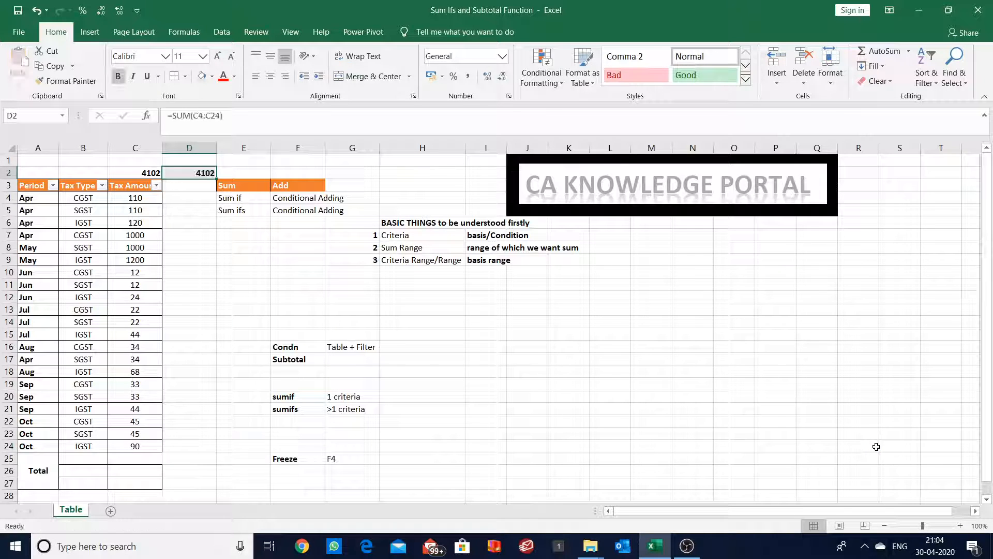
Filter the Tax Type column to CGST only, with the subtotal in C2 and the SUM in D2 in view.
key("Down")
key("Left")
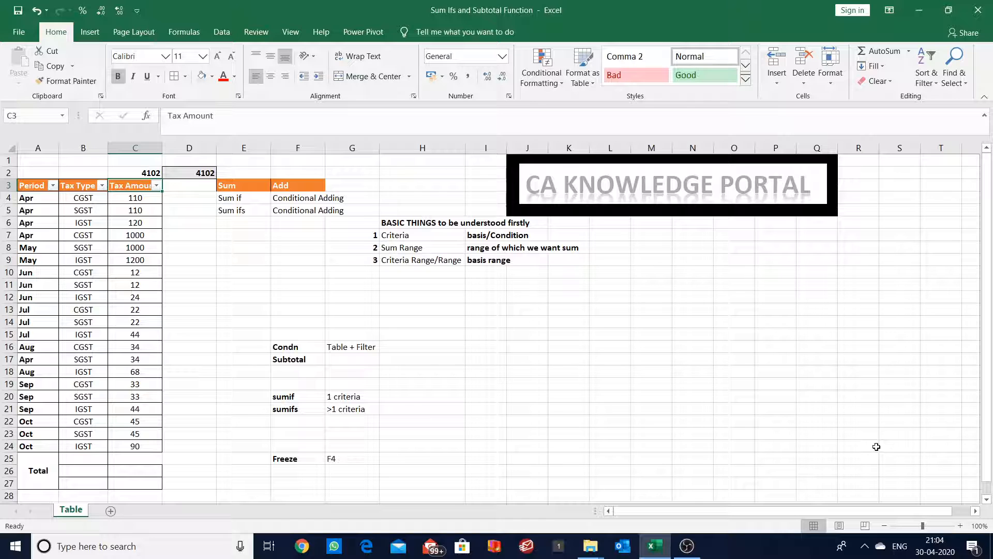
key("Left")
key("alt+Down")
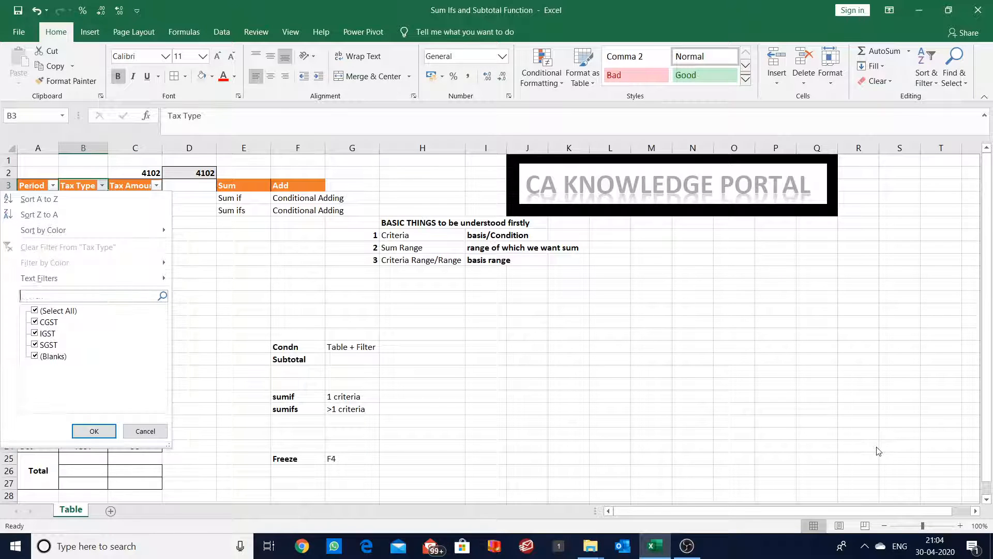
key("Down")
key("space")
key("Down")
key("space")
key("Return")
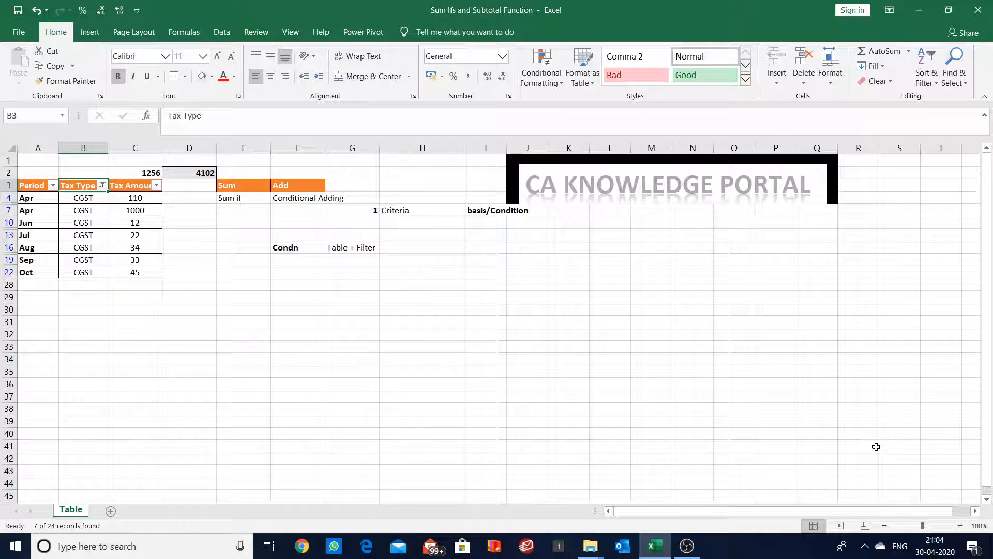
Clear the CGST filter from the Tax Type column.
key("Right")
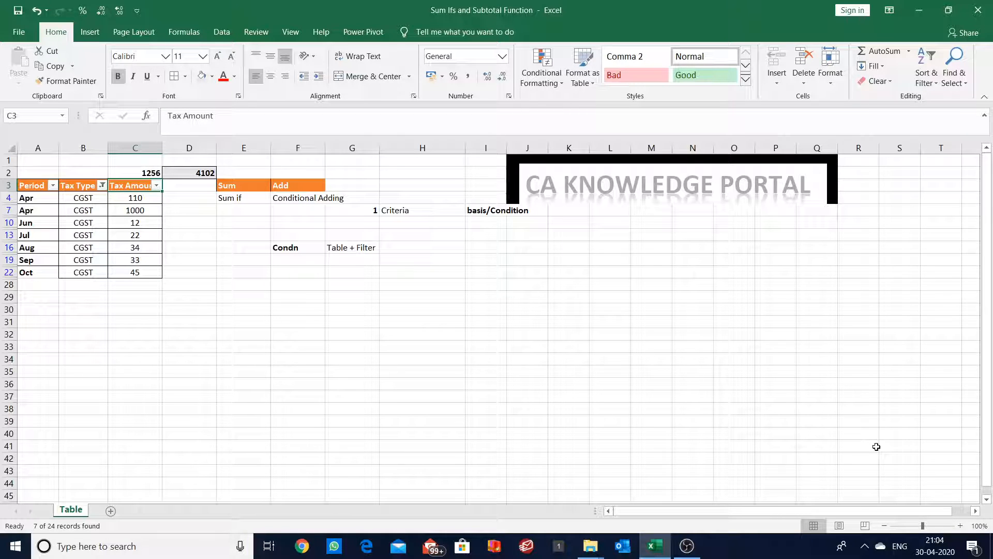
key("Left")
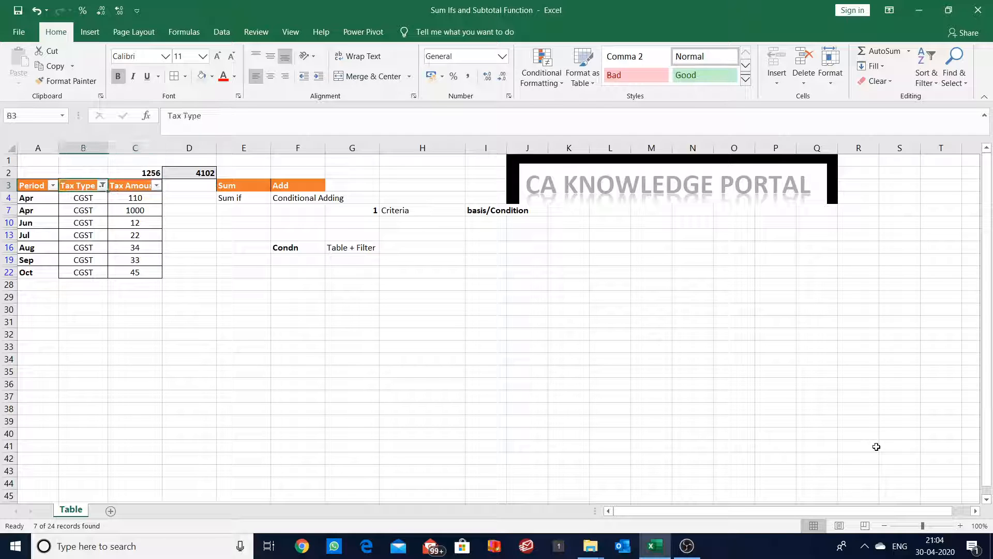
key("alt+h")
key("s")
key("c")
Filter the Period column to show only the Apr and Jun rows.
key("Left")
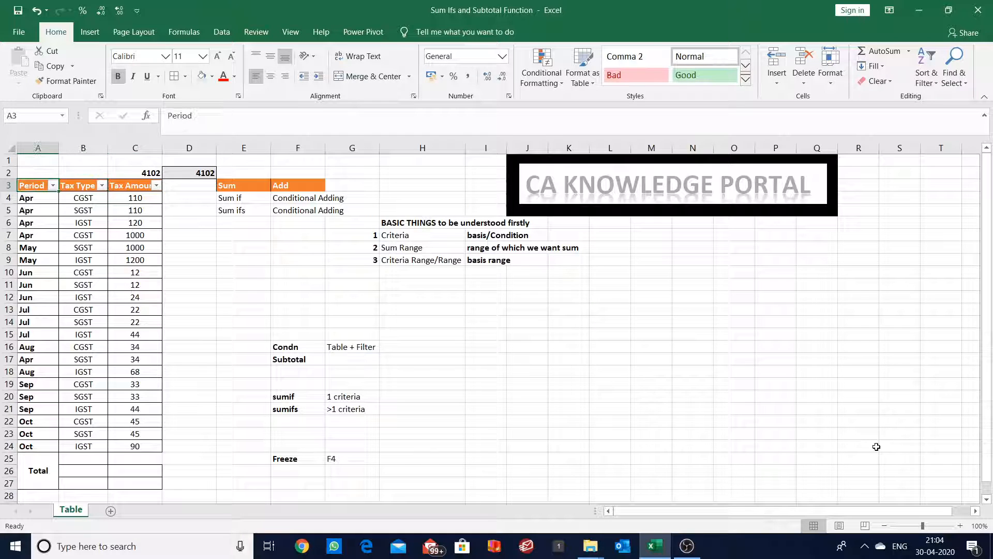
key("alt+Down")
key("Tab")
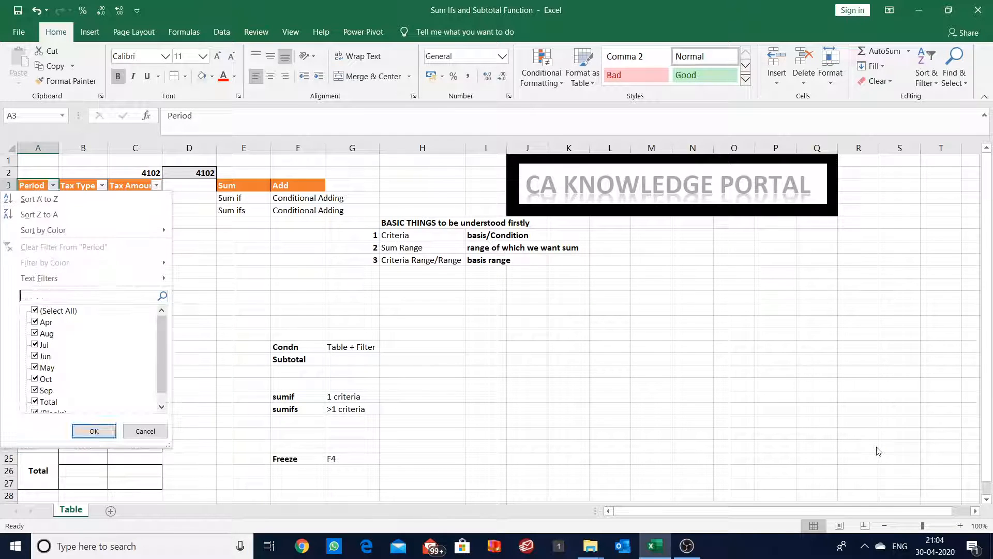
key("space")
key("Down")
key("space")
key("Down")
key("Down")
key("Down")
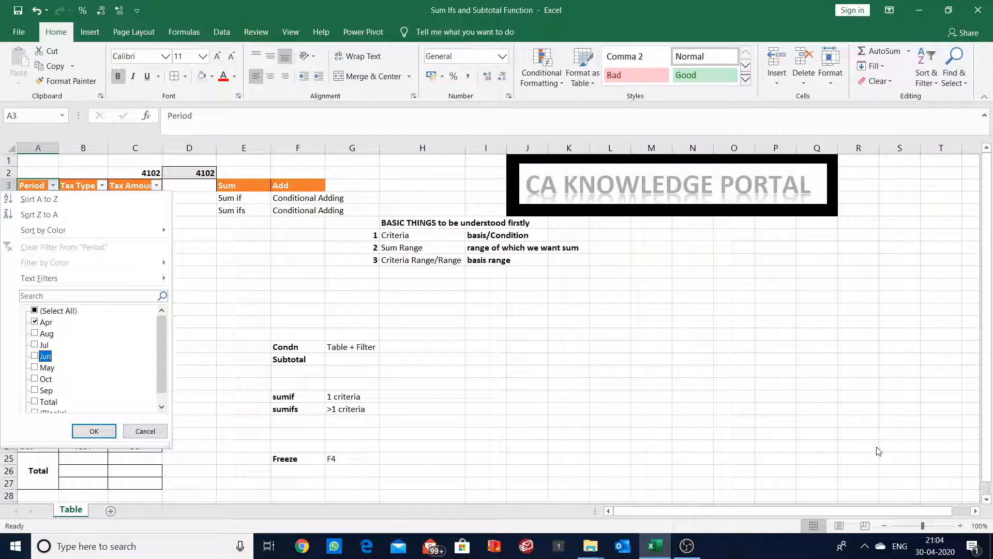
key("Return")
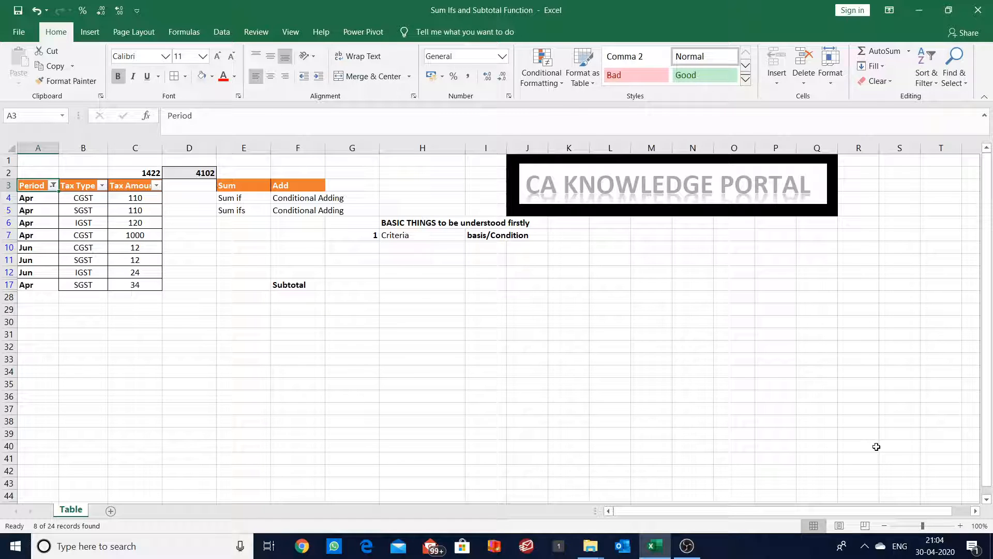
Clear the Apr and Jun filter from the Period column.
key("alt+h")
key("s")
key("c")
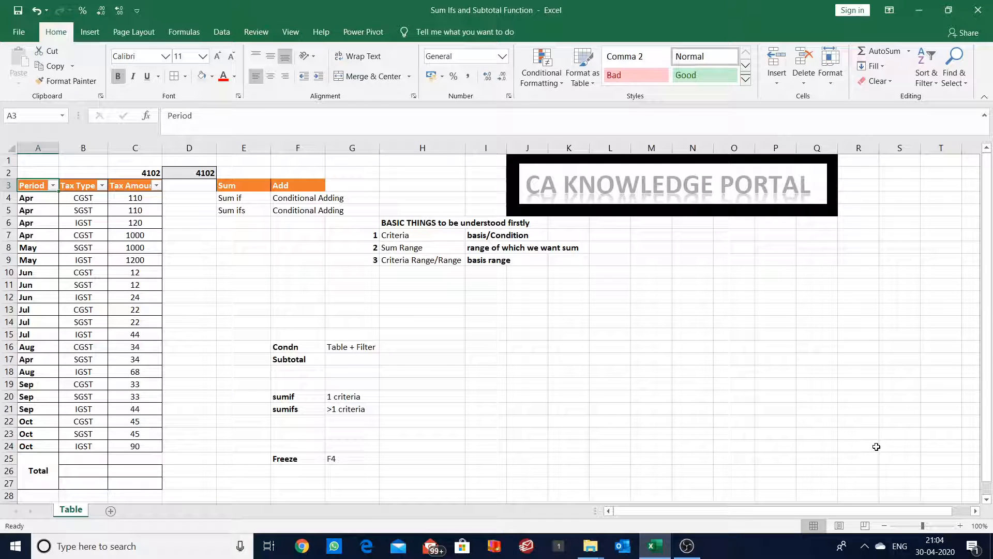
key("Down")
key("Down")
key("Down")
key("Down")
key("Down")
key("Down")
key("Down")
key("Down")
key("Down")
key("Down")
key("Down")
key("Down")
key("Down")
key("Down")
key("Down")
key("Down")
key("Down")
key("Down")
key("Down")
key("Down")
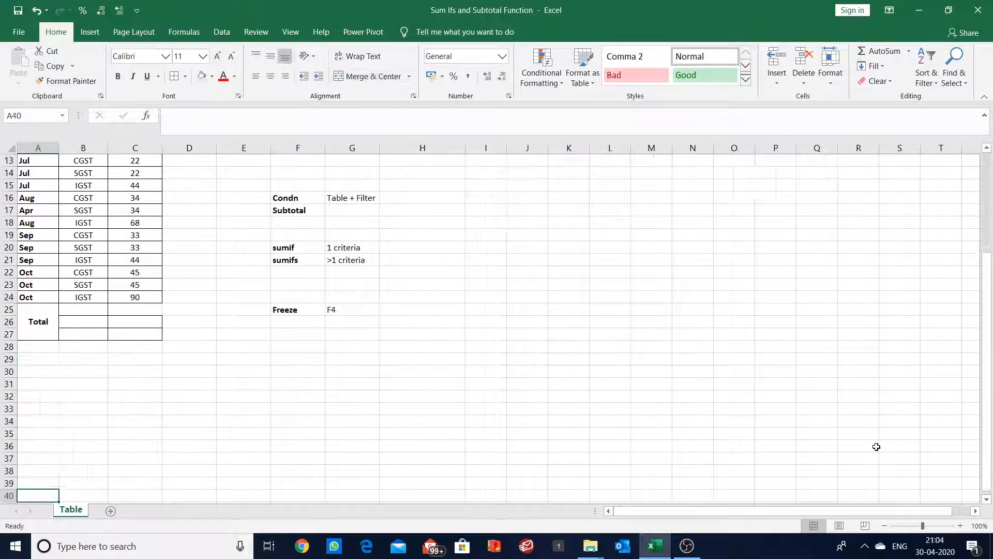
key("Up")
key("Up")
key("Up")
key("Up")
key("Up")
key("Up")
key("Up")
key("Up")
key("Up")
key("Up")
key("Up")
key("Up")
key("Up")
key("Up")
key("Up")
key("Up")
key("Up")
key("Up")
key("Up")
key("Up")
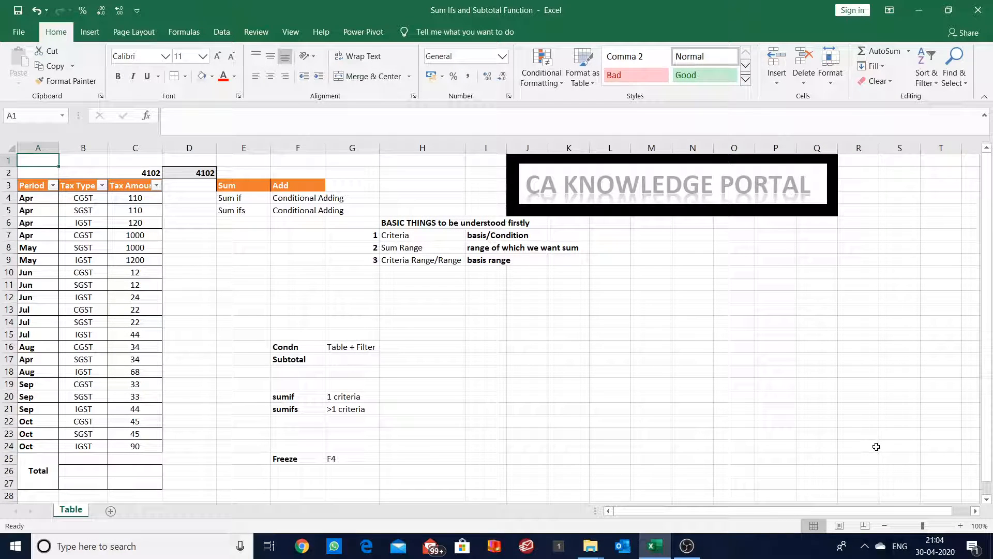
key("Down")
key("Right")
key("Right")
key("Right")
key("Right")
key("Right")
key("Right")
key("Right")
key("Right")
key("Right")
key("Right")
key("Right")
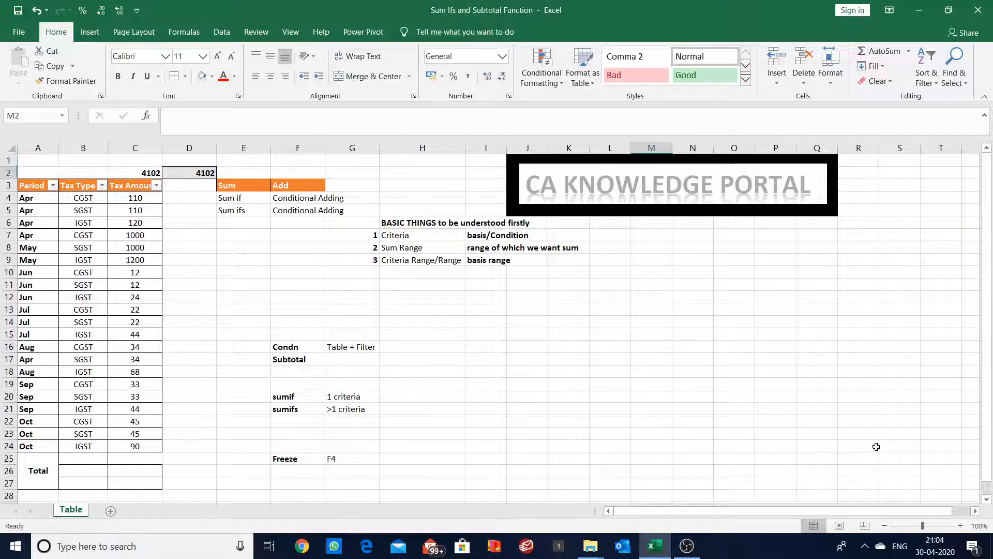
key("Left")
key("Left")
key("Left")
key("Left")
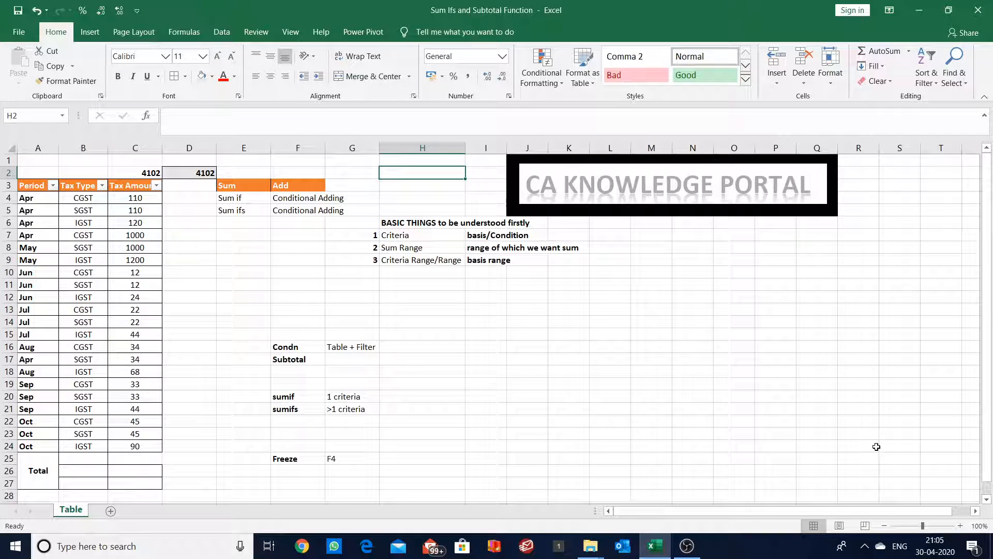
key("alt+Tab")
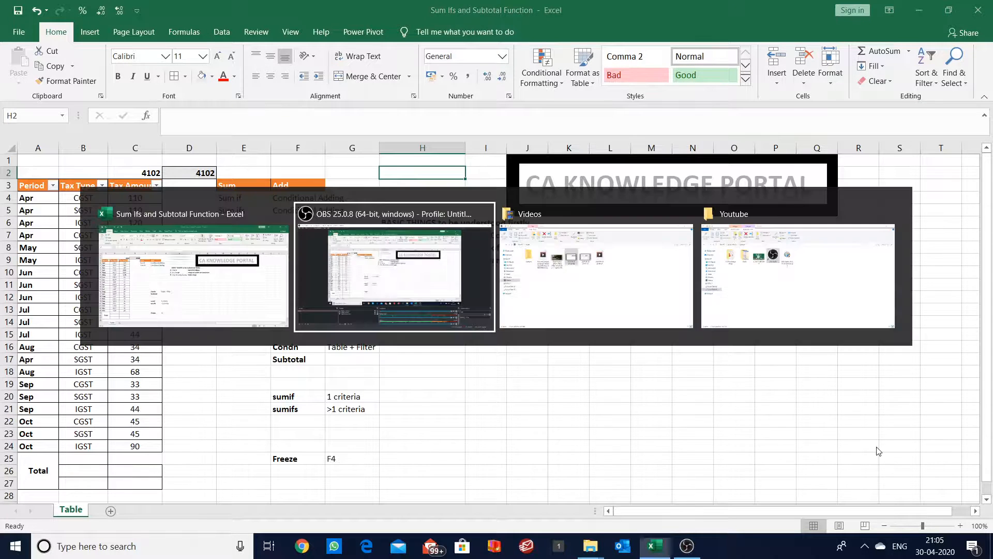